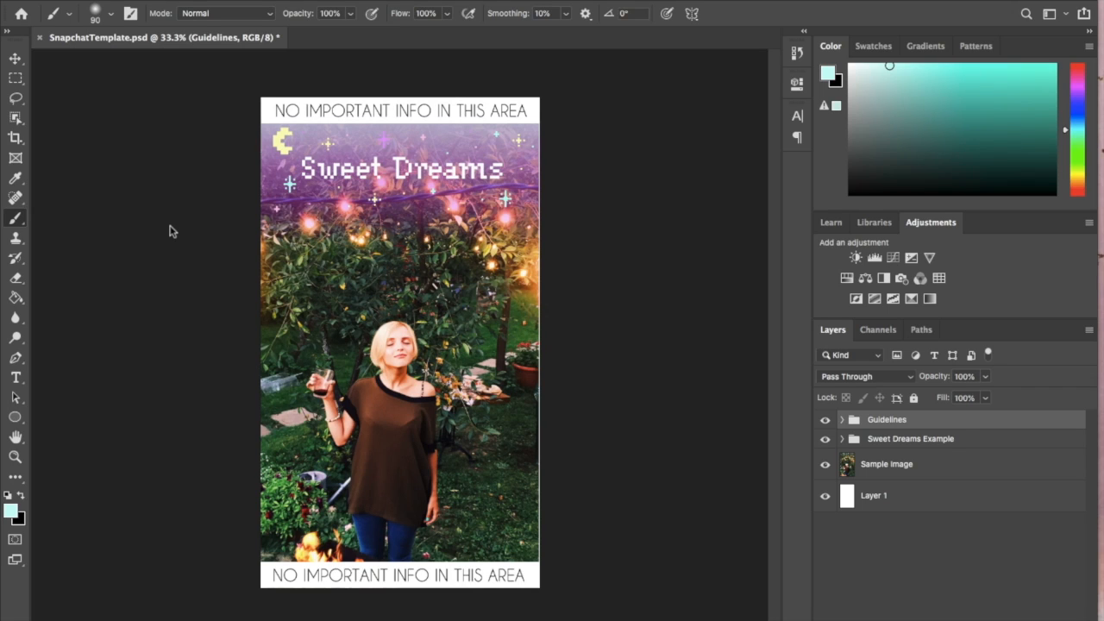
Step: Expand the Guidelines group and switch its visibility off and on to examine the buffer areas
click(841, 420)
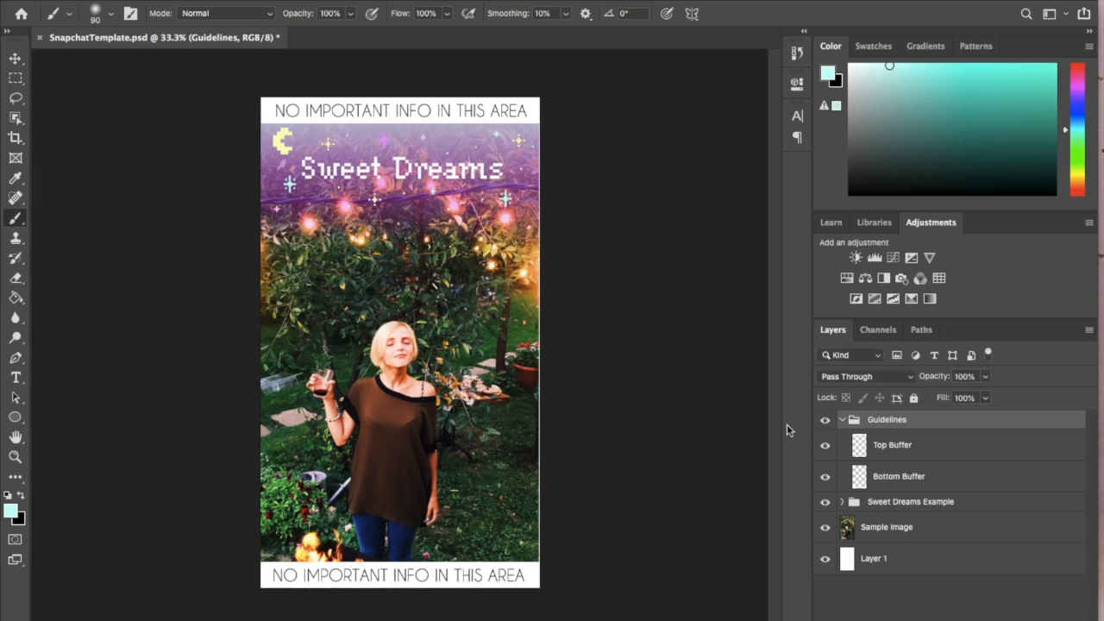
click(825, 422)
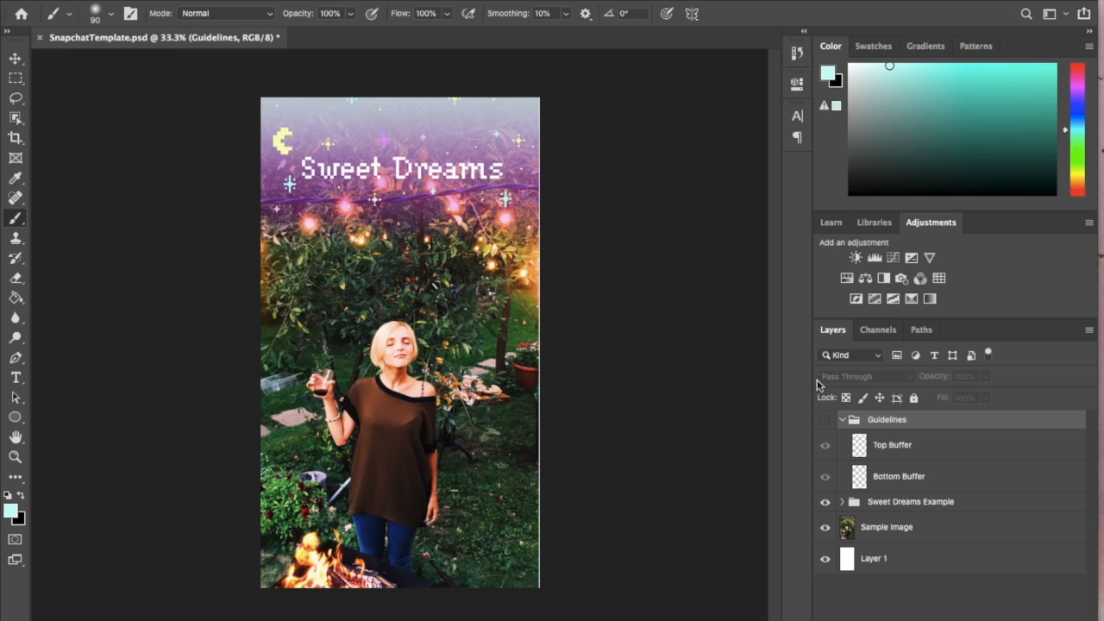
click(825, 420)
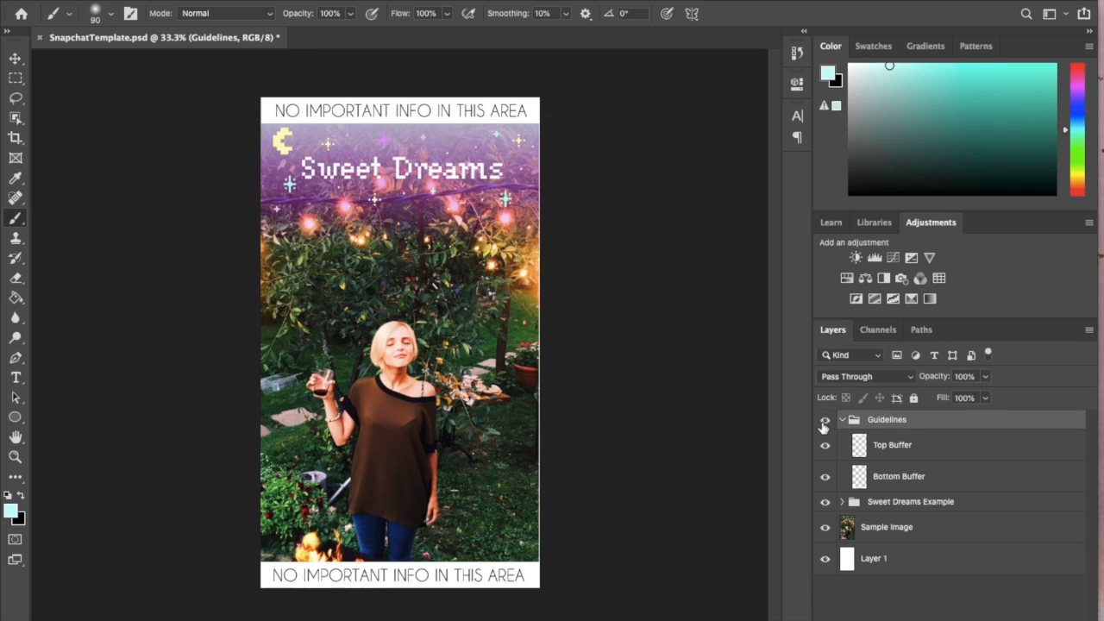
Step: Expand the Sweet Dreams Example group and toggle the visibility of its layers and the Sample Image to examine each one
click(842, 501)
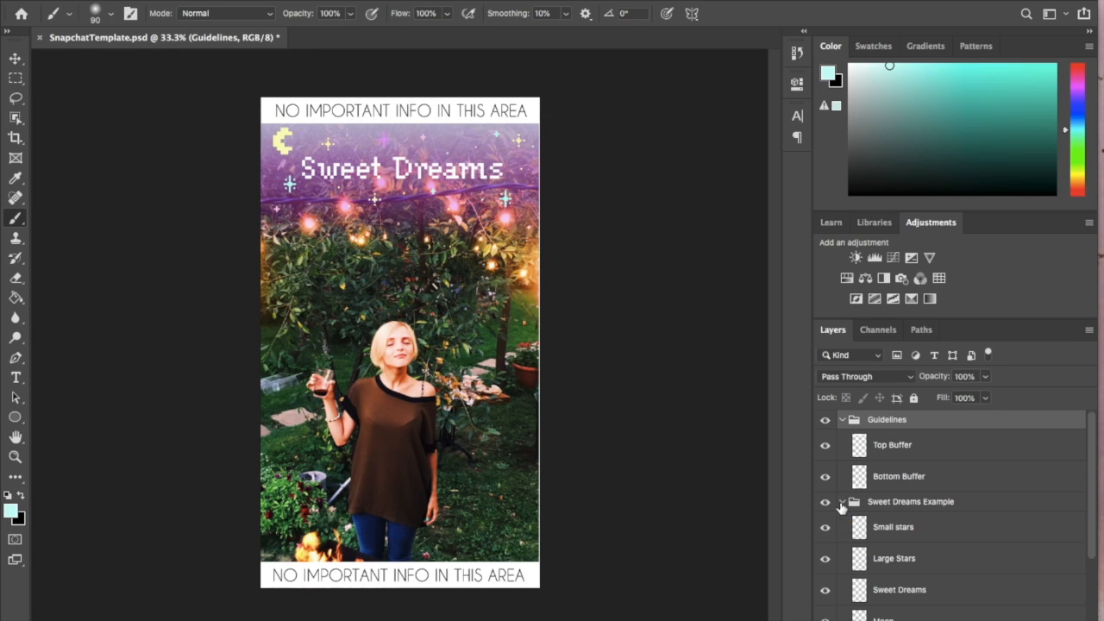
scroll(913, 508, down, 3)
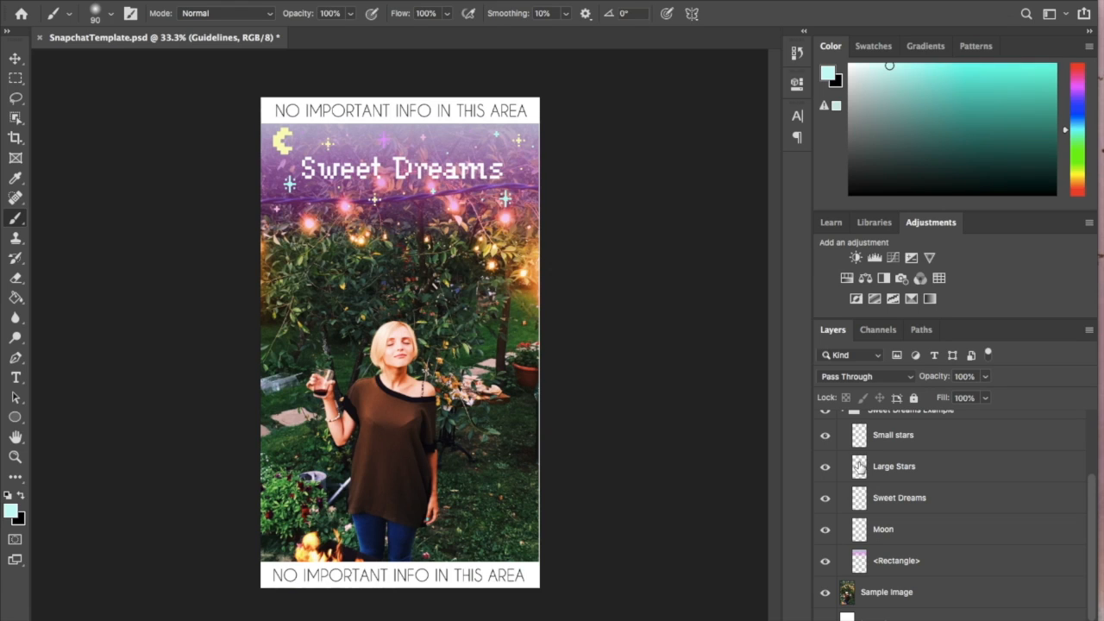
click(825, 437)
click(825, 466)
click(825, 466)
click(825, 499)
click(825, 500)
click(825, 530)
click(826, 529)
click(826, 562)
click(826, 563)
scroll(925, 569, down, 1)
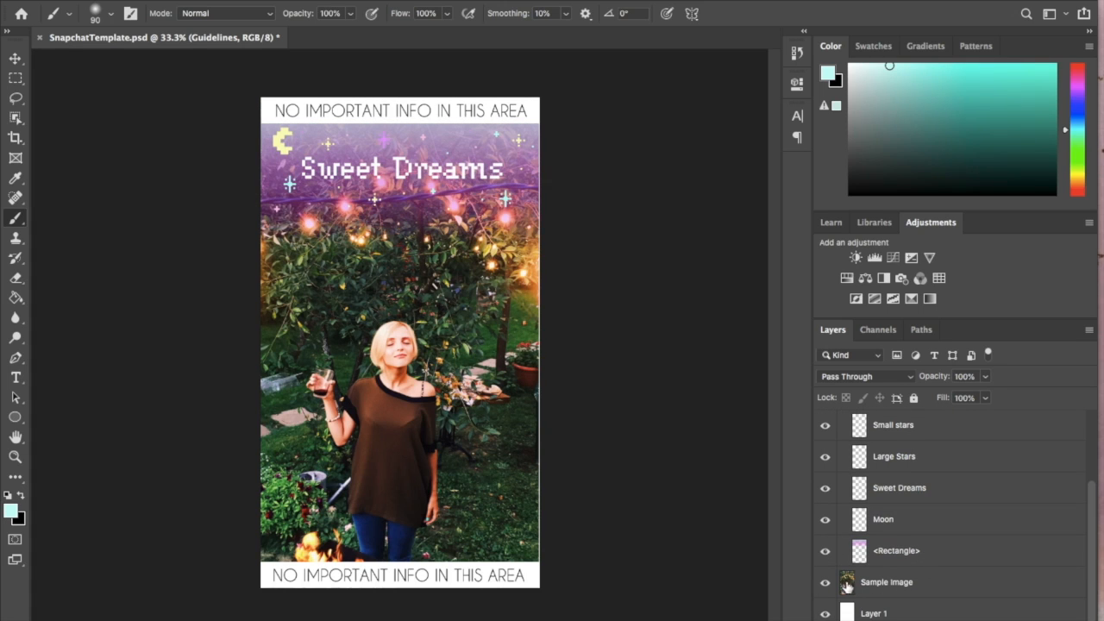
click(824, 588)
click(825, 588)
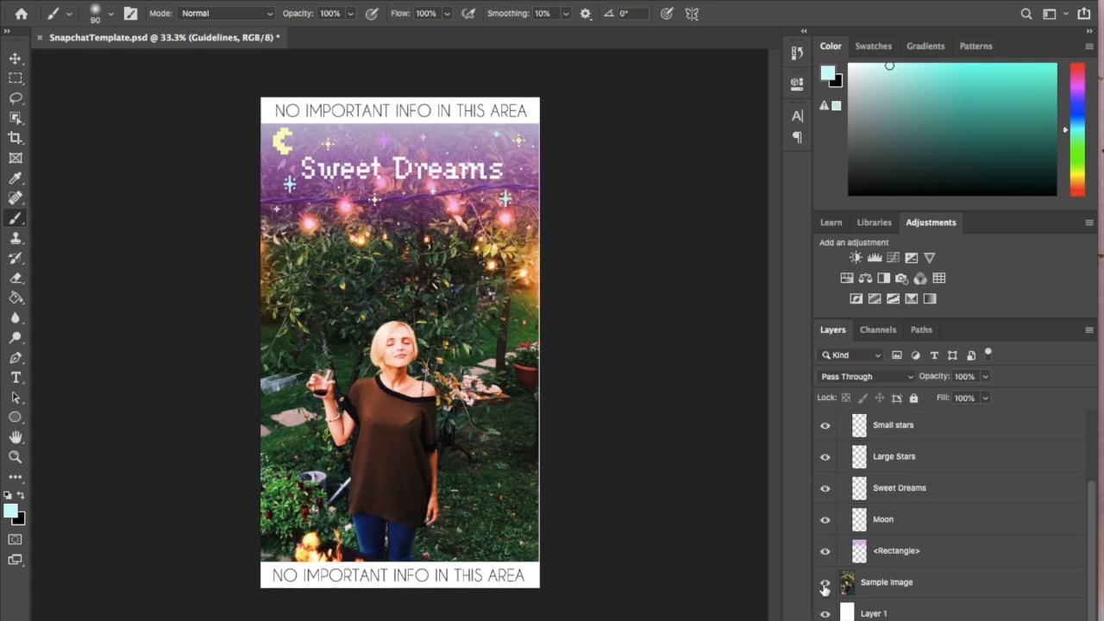
Step: Delete the Sample Image layer and the whole Sweet Dreams Example group with its layers
click(914, 583)
scroll(912, 585, up, 5)
scroll(907, 571, down, 1)
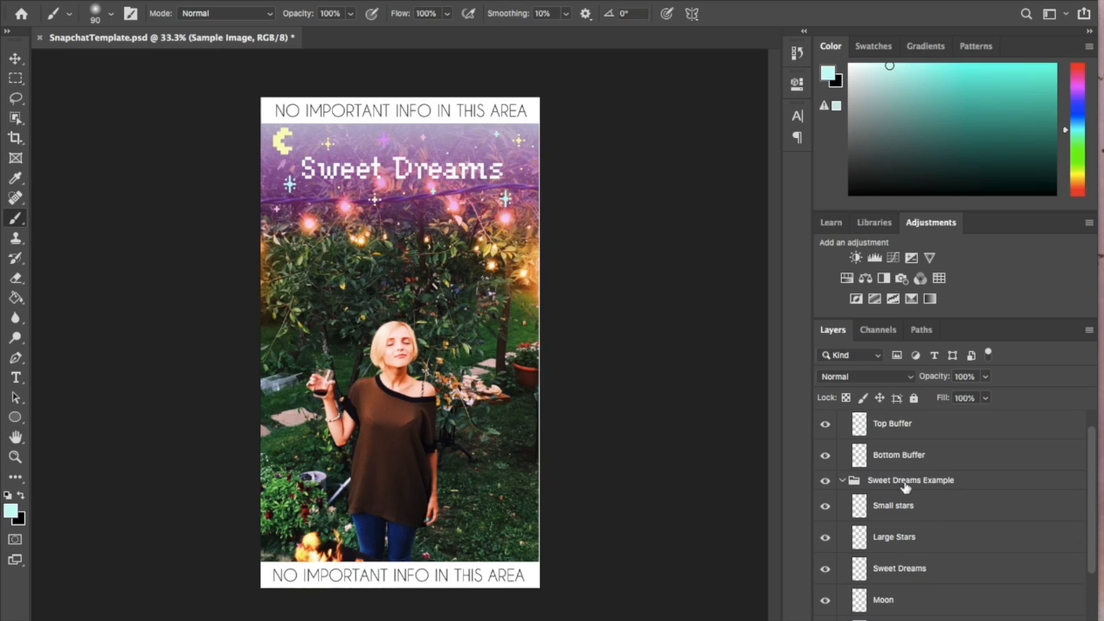
scroll(901, 520, down, 3)
scroll(906, 501, up, 2)
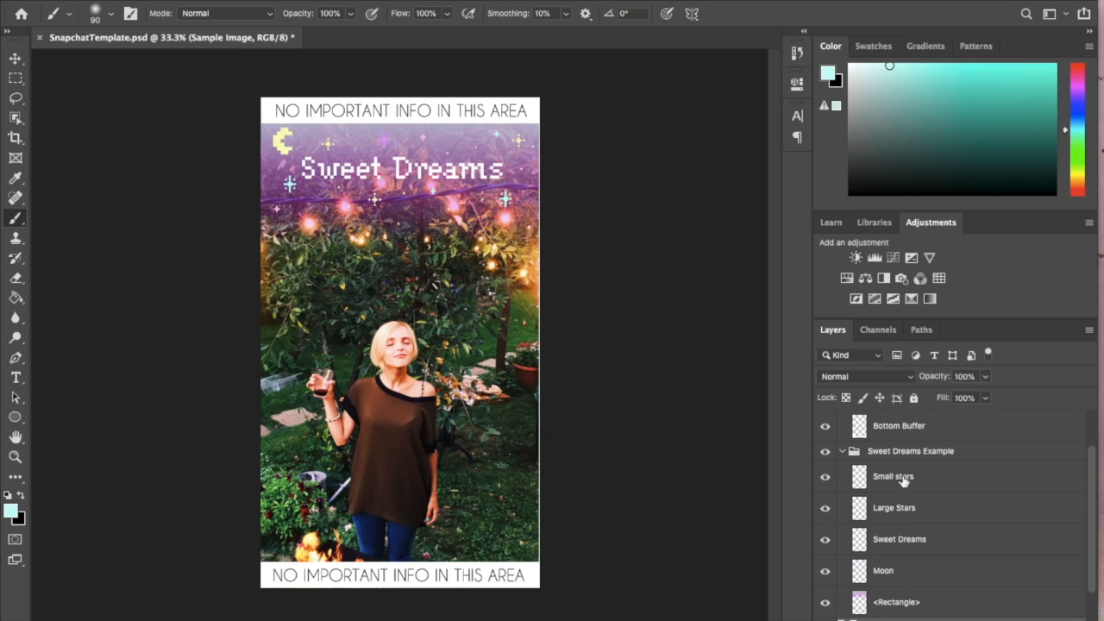
click(898, 453)
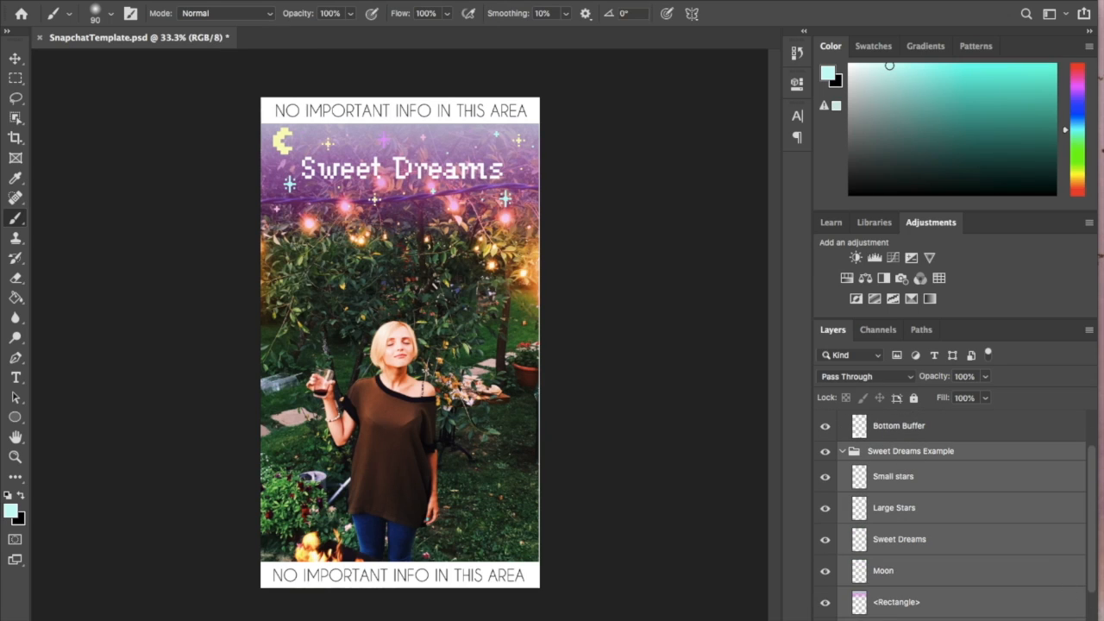
key(Delete)
click(682, 217)
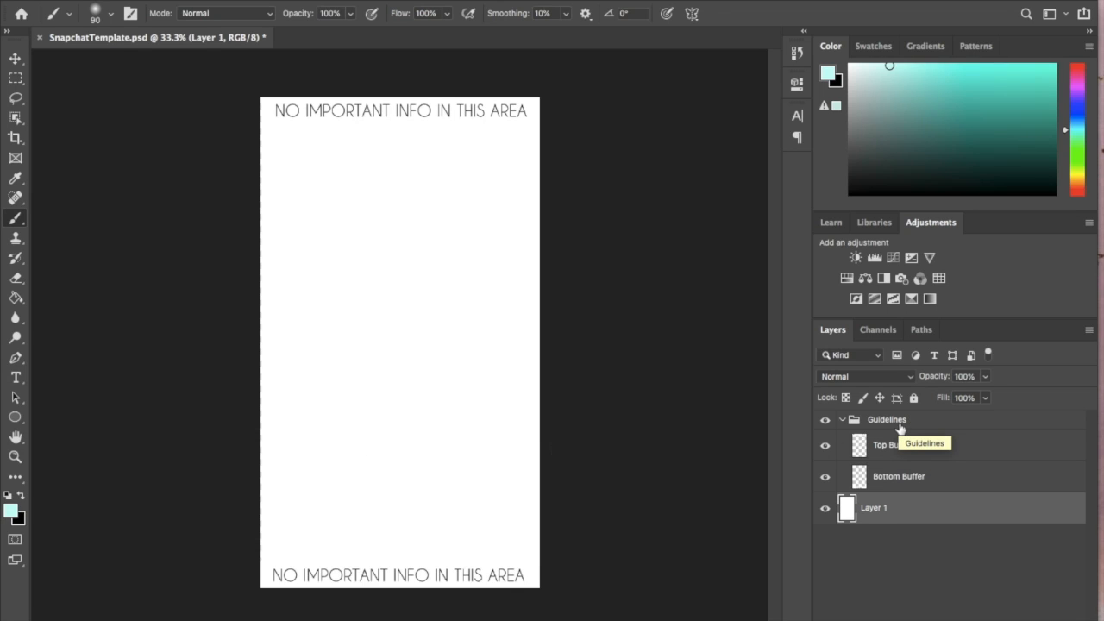
Step: Toggle the visibility of the white Layer 1 to examine the template's transparent background
click(825, 510)
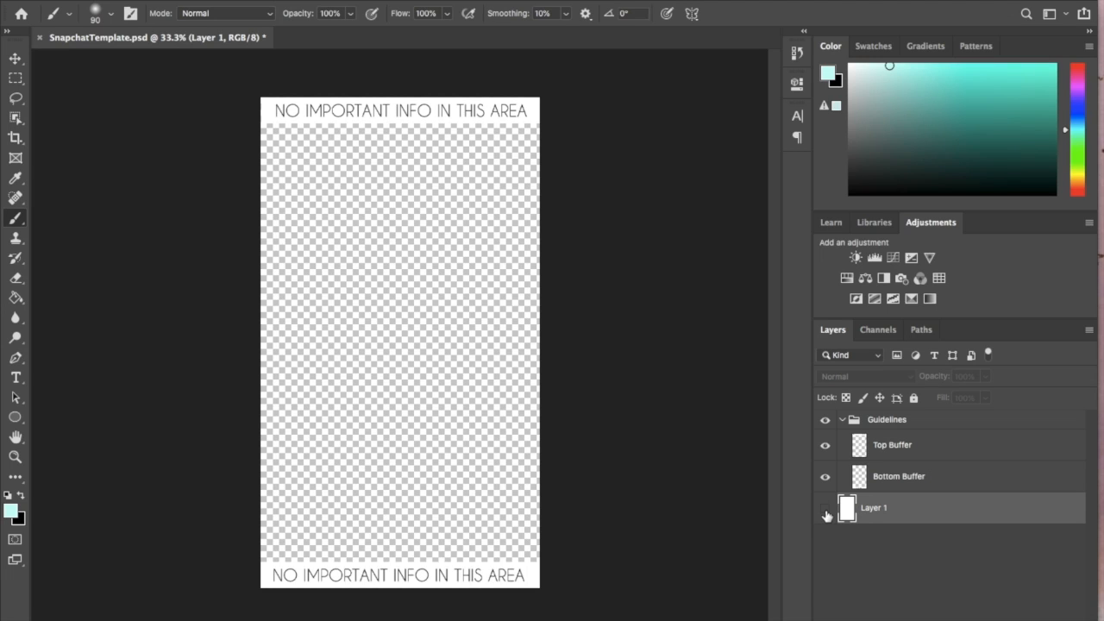
click(825, 511)
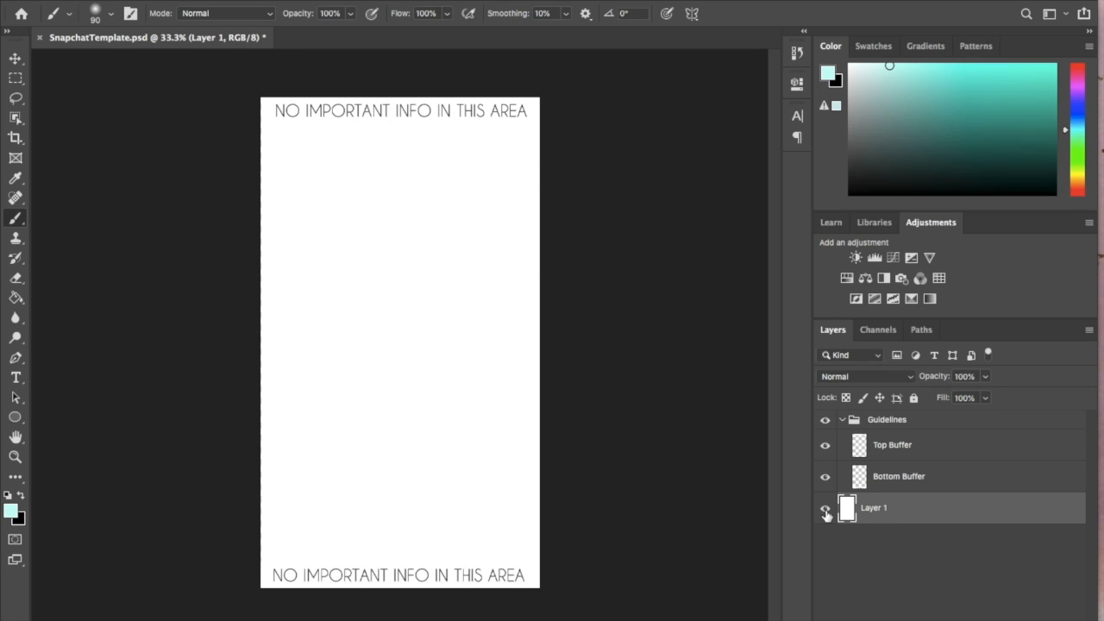
click(825, 510)
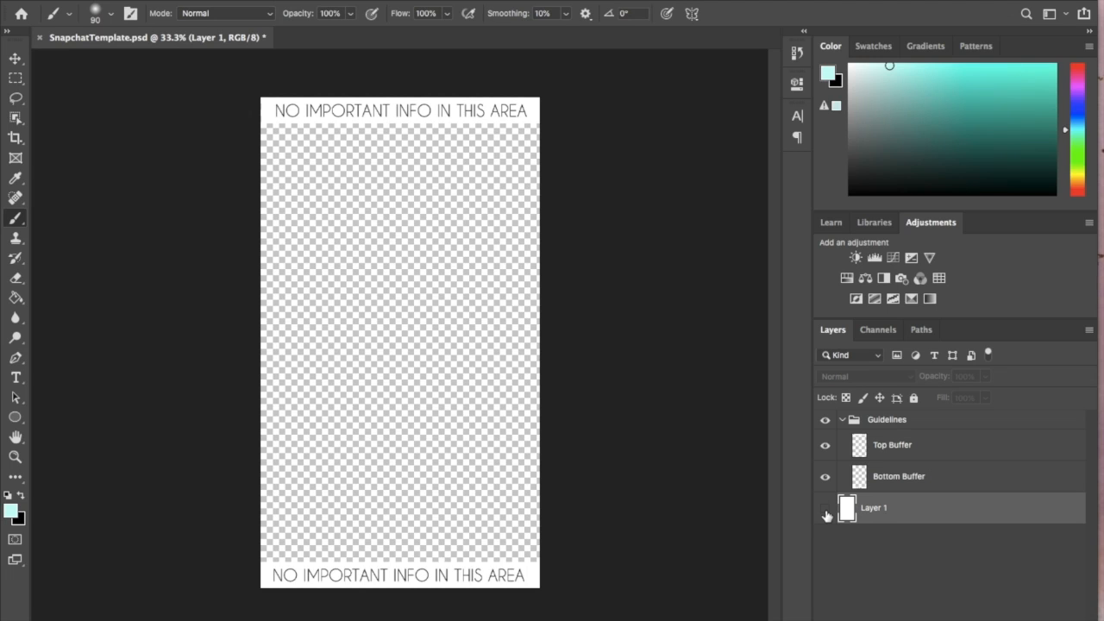
click(825, 510)
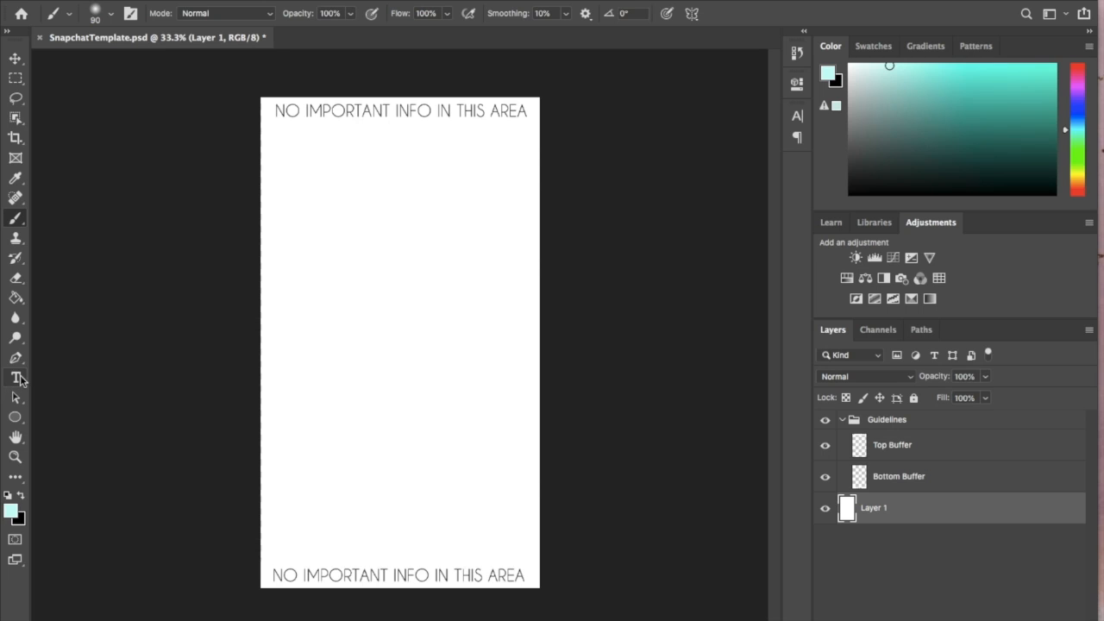
Step: Add the text WATERFORD in Caviar Dreams Regular on the canvas and set its size to 72 pt
key(t)
click(361, 422)
text(Happy)
key(ctrl+a)
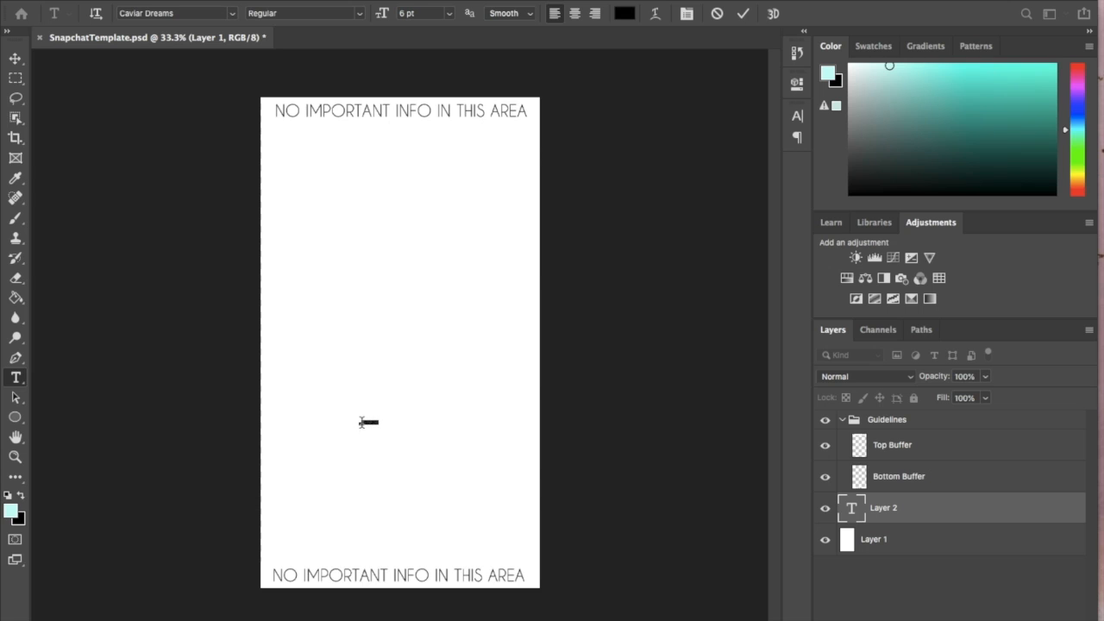
click(450, 18)
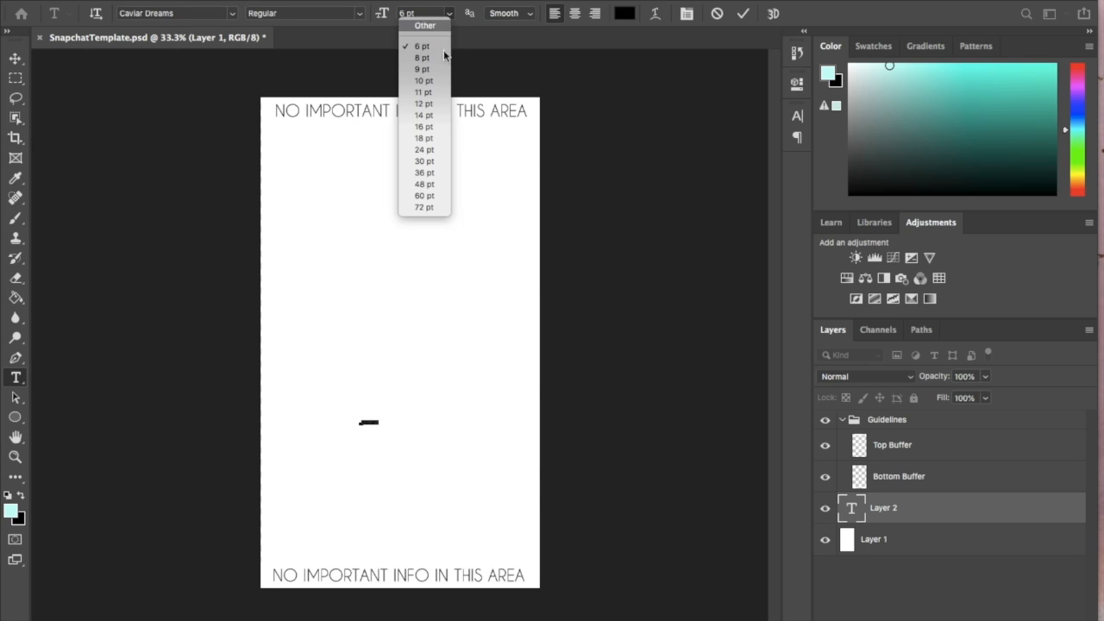
click(423, 205)
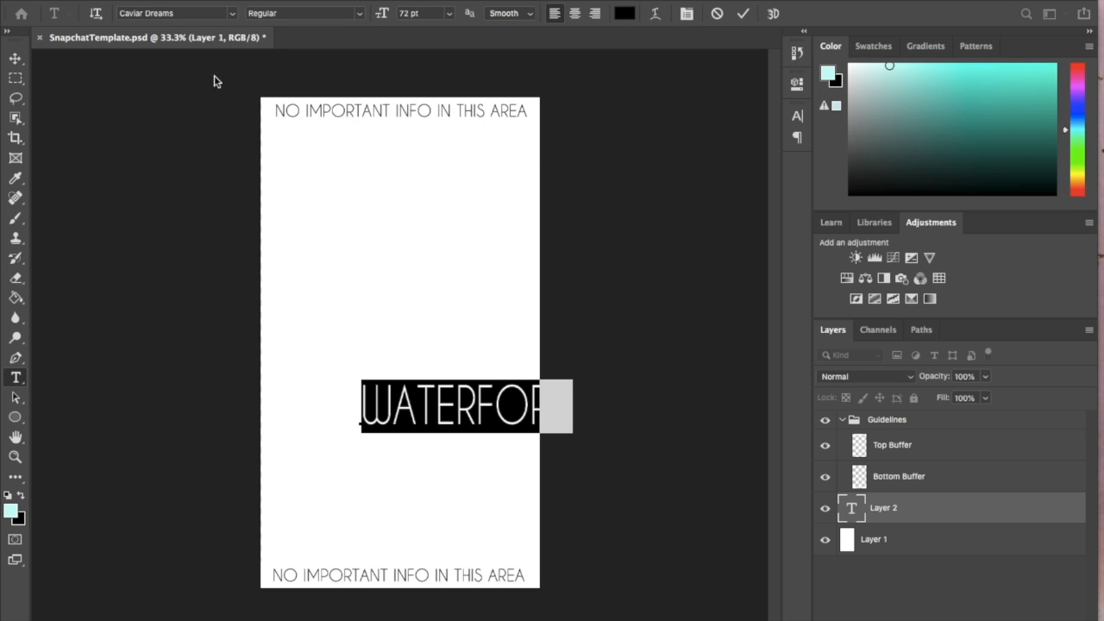
Step: Move the WATERFORD text to the lower part of the canvas, horizontally centred above the bottom buffer area
click(14, 57)
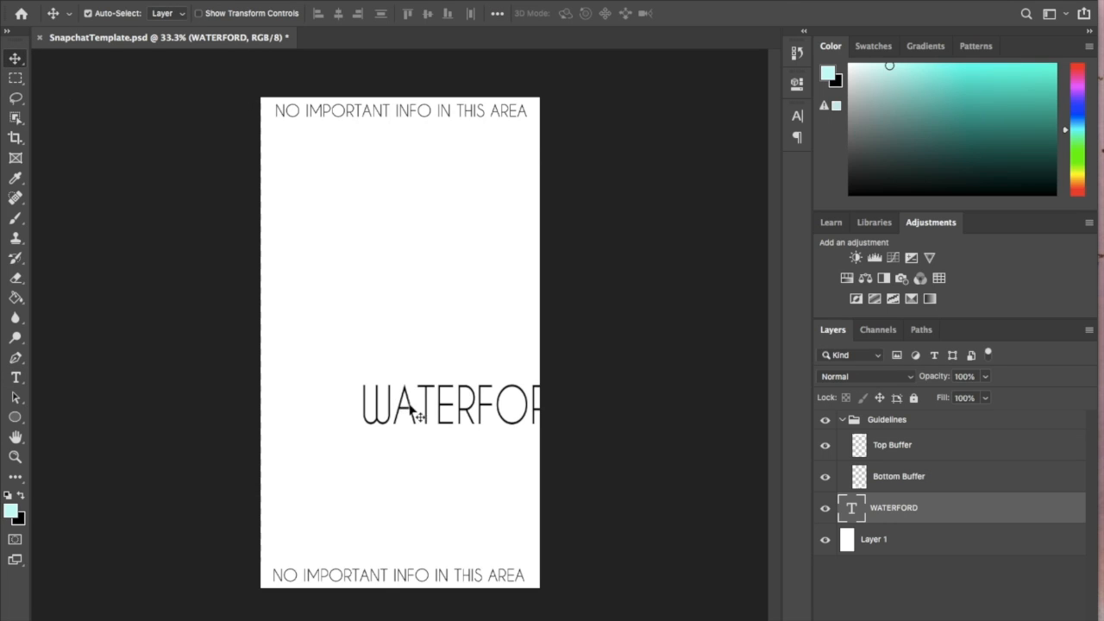
drag(405, 408, 349, 536)
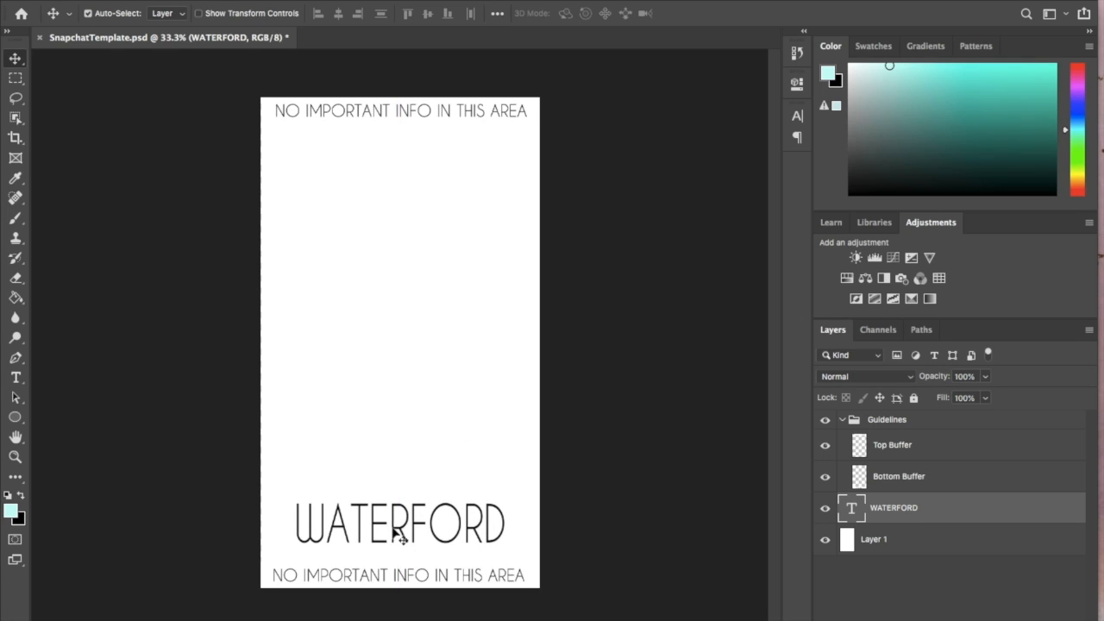
drag(402, 534, 399, 481)
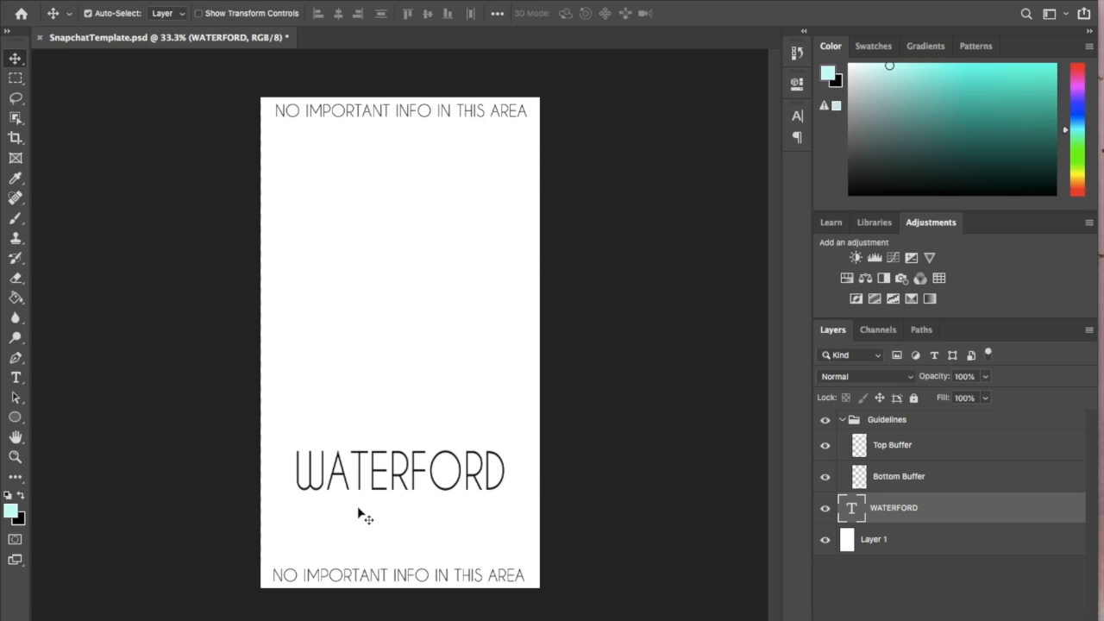
mouse_move(953, 614)
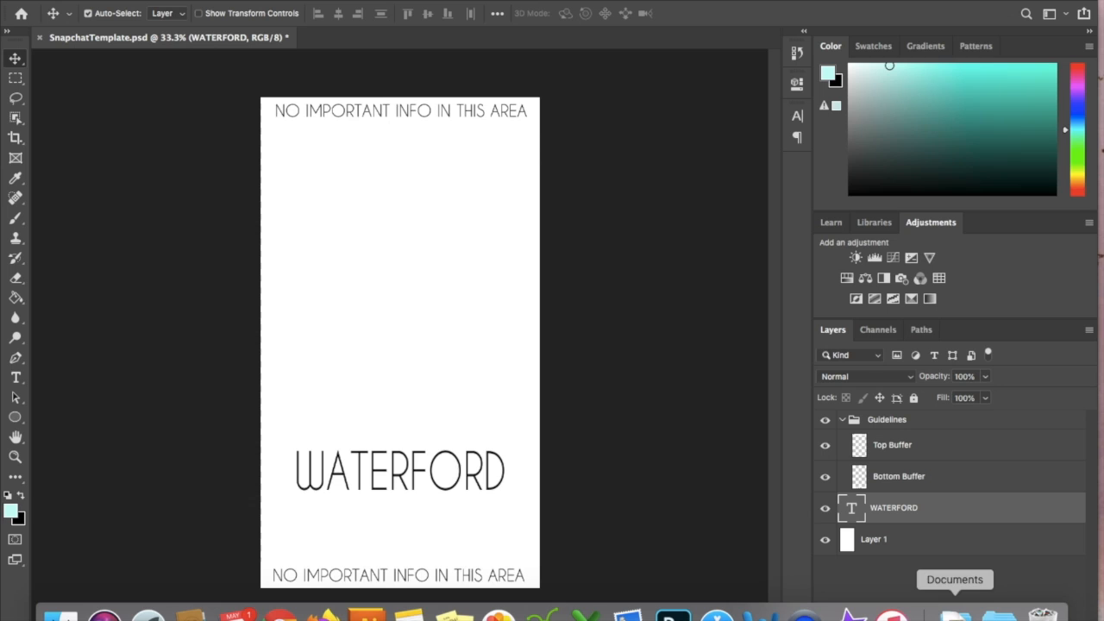
click(998, 614)
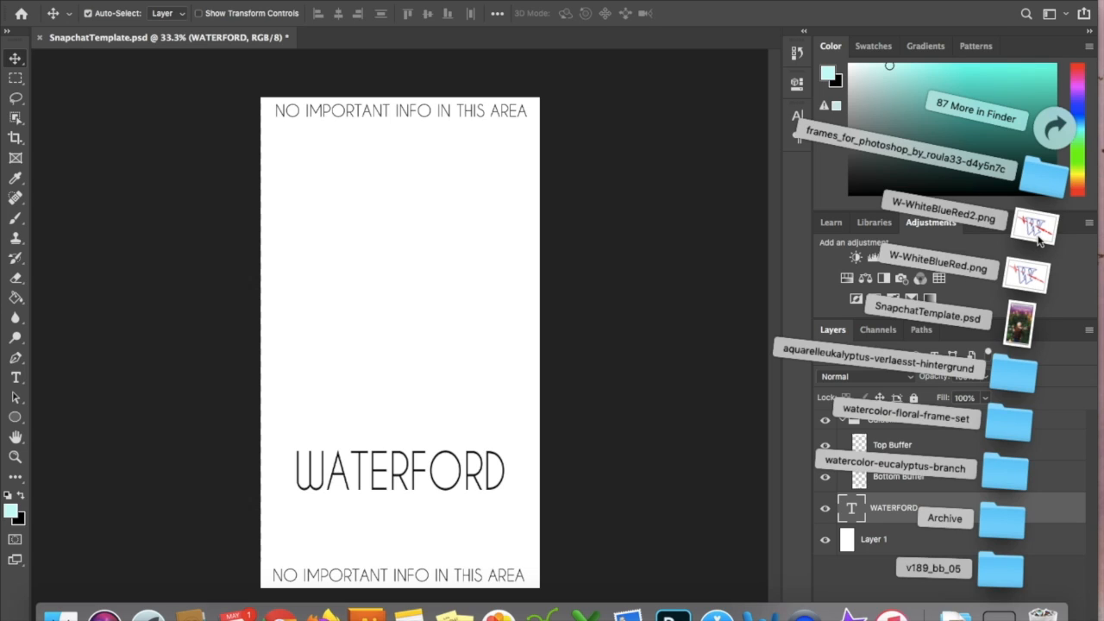
click(1037, 237)
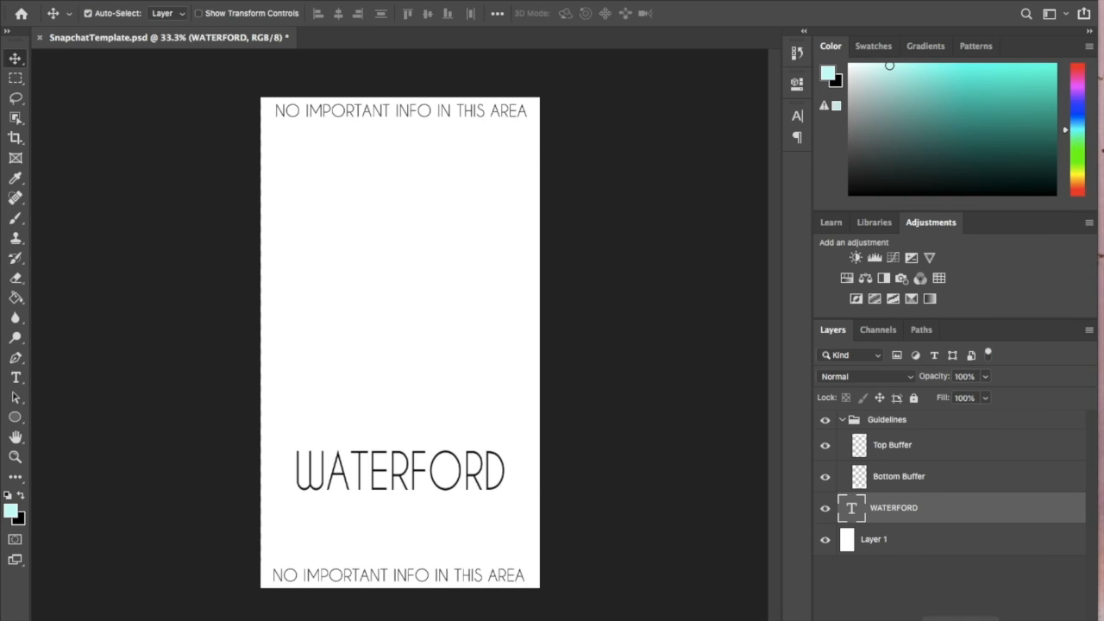
mouse_move(973, 613)
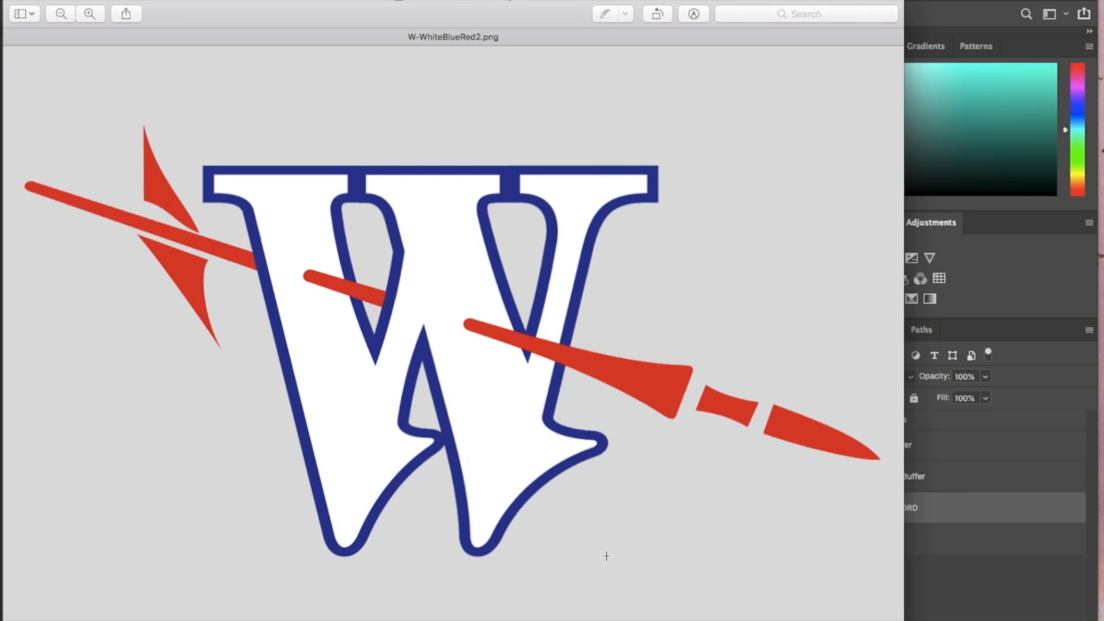
Step: Open W-WhiteBlueRed2.png from the Downloads folder in Photoshop
mouse_move(774, 615)
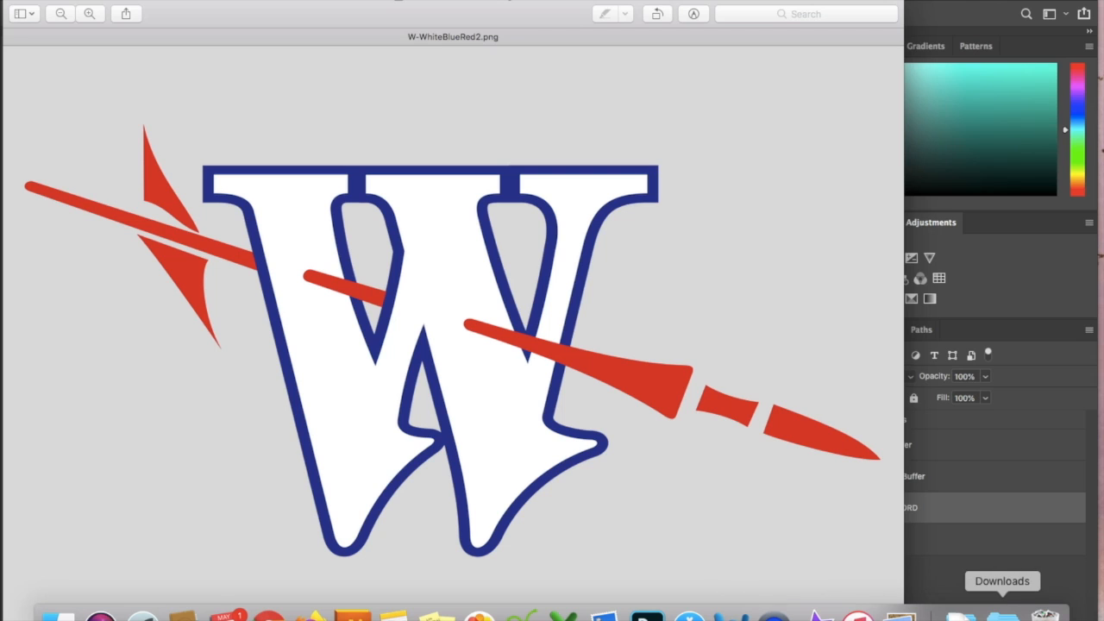
click(1002, 614)
drag(1034, 231, 647, 614)
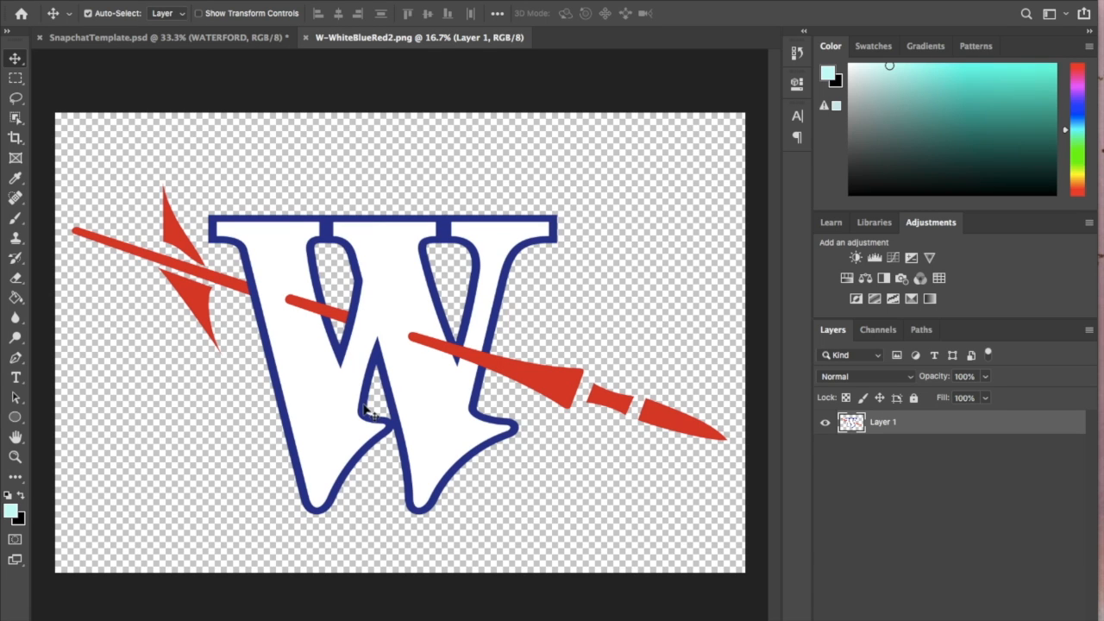
Step: Bring the W logo from W-WhiteBlueRed2.png into SnapchatTemplate.psd as a layer above the WATERFORD text
click(138, 38)
click(129, 1)
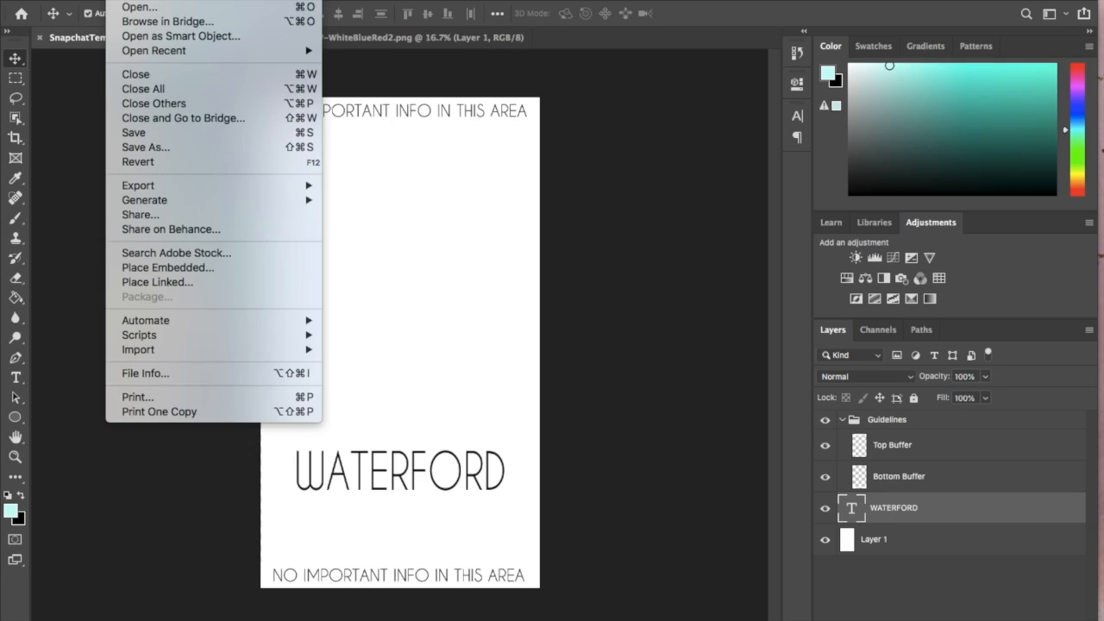
click(129, 2)
click(374, 39)
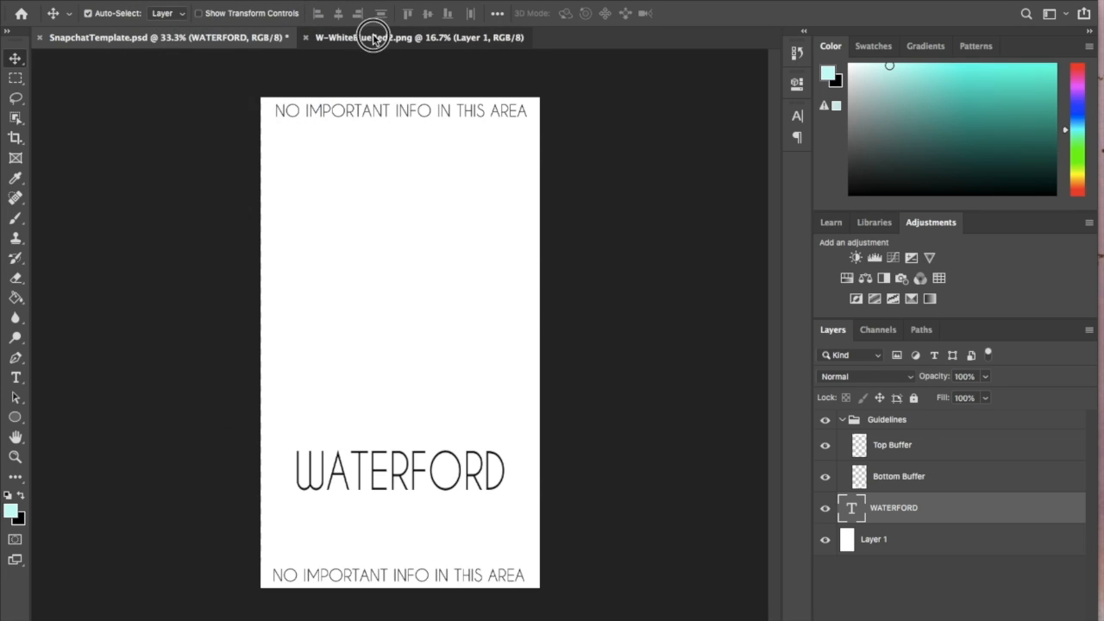
drag(270, 256, 351, 287)
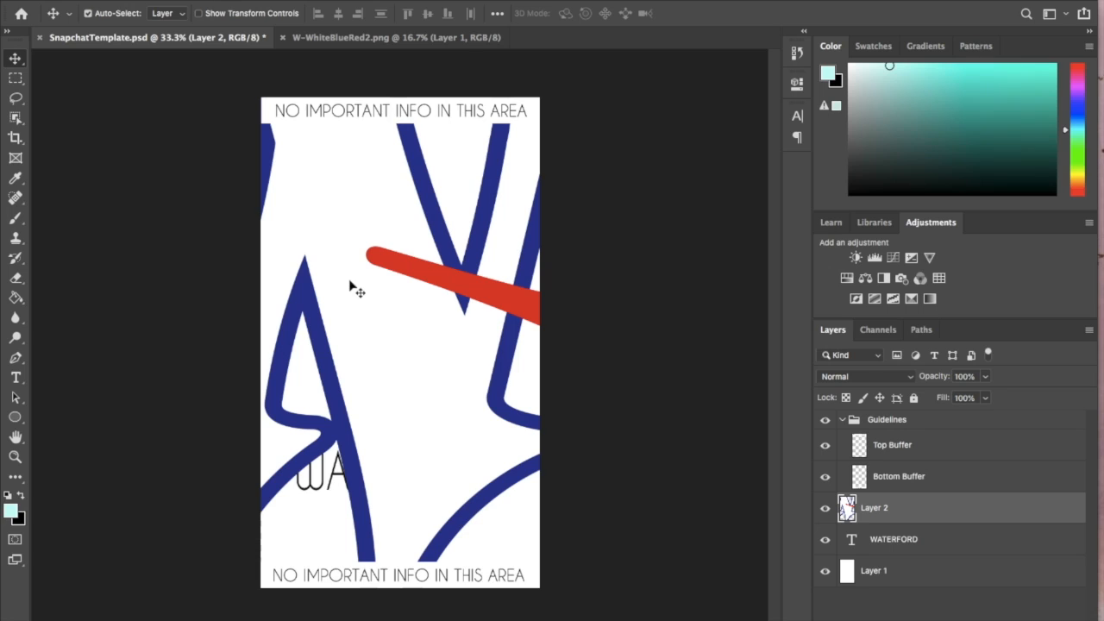
Step: Scale the W logo layer proportionally to 10% and hide the white Layer 1
key(super+t)
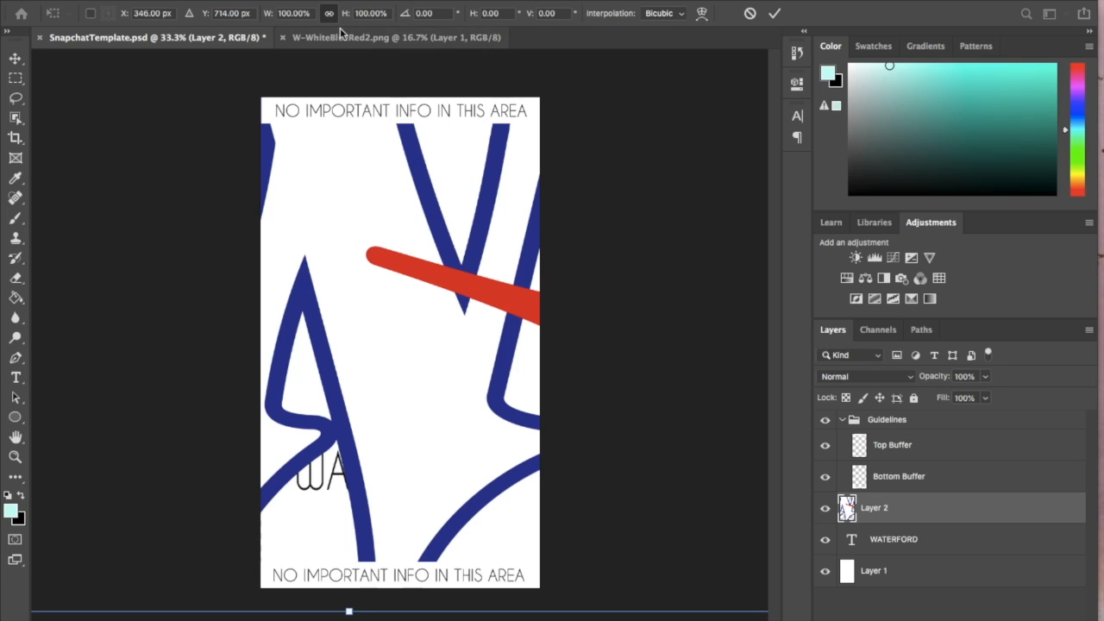
click(266, 15)
text(50)
key(Return)
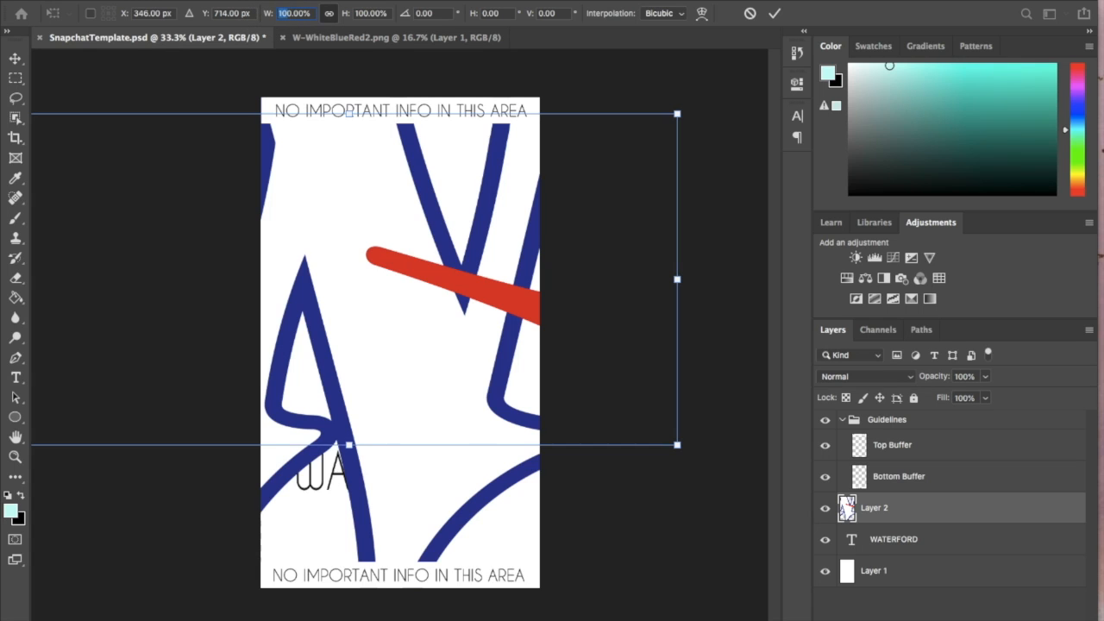
text(3)
key(Return)
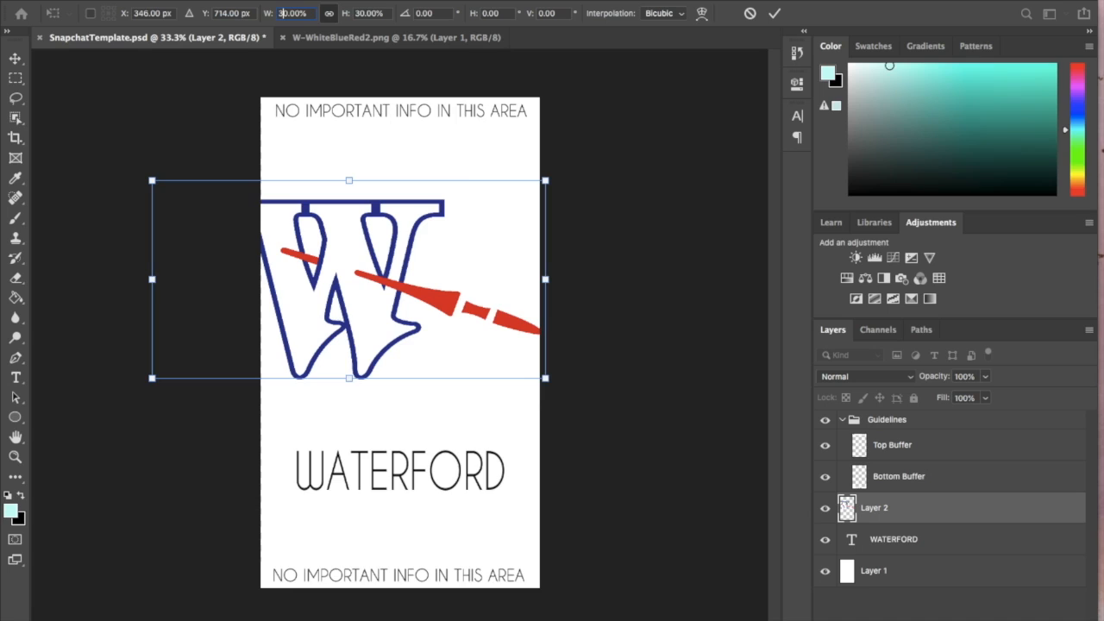
text(10)
key(Return)
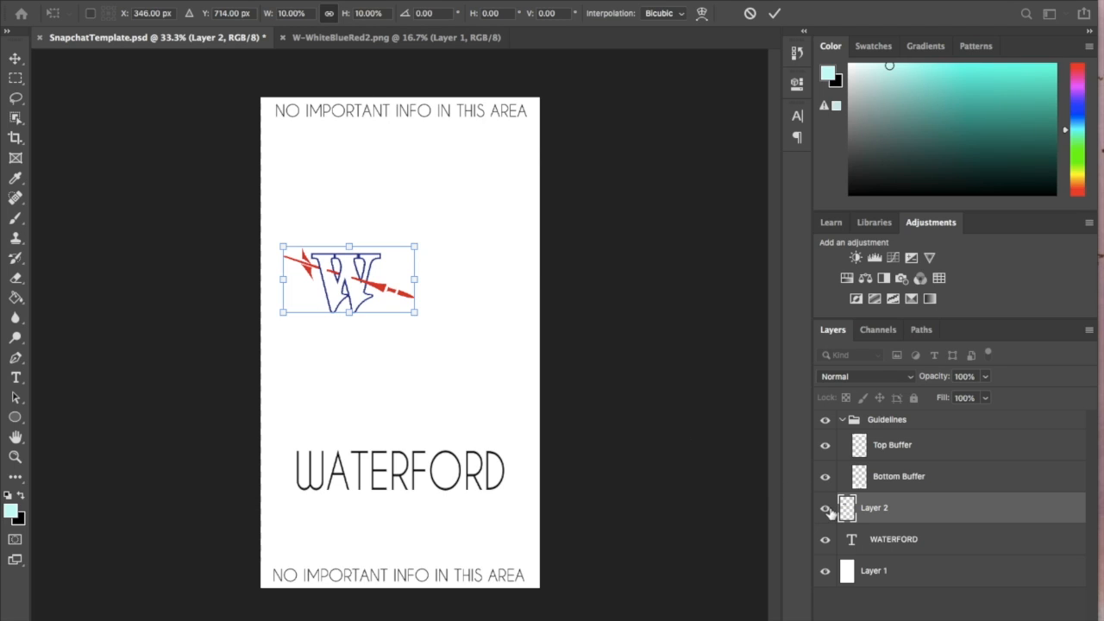
key(Return)
click(826, 573)
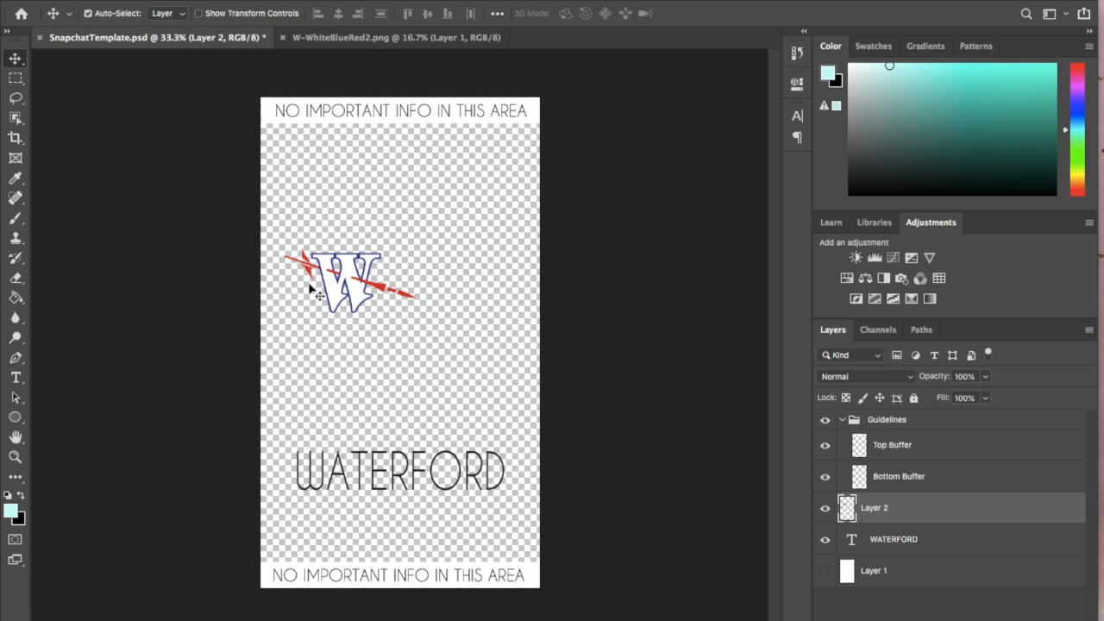
Step: Move the W logo to the lower-left area of the canvas above the bottom buffer and delete the WATERFORD text layer
drag(362, 292, 348, 516)
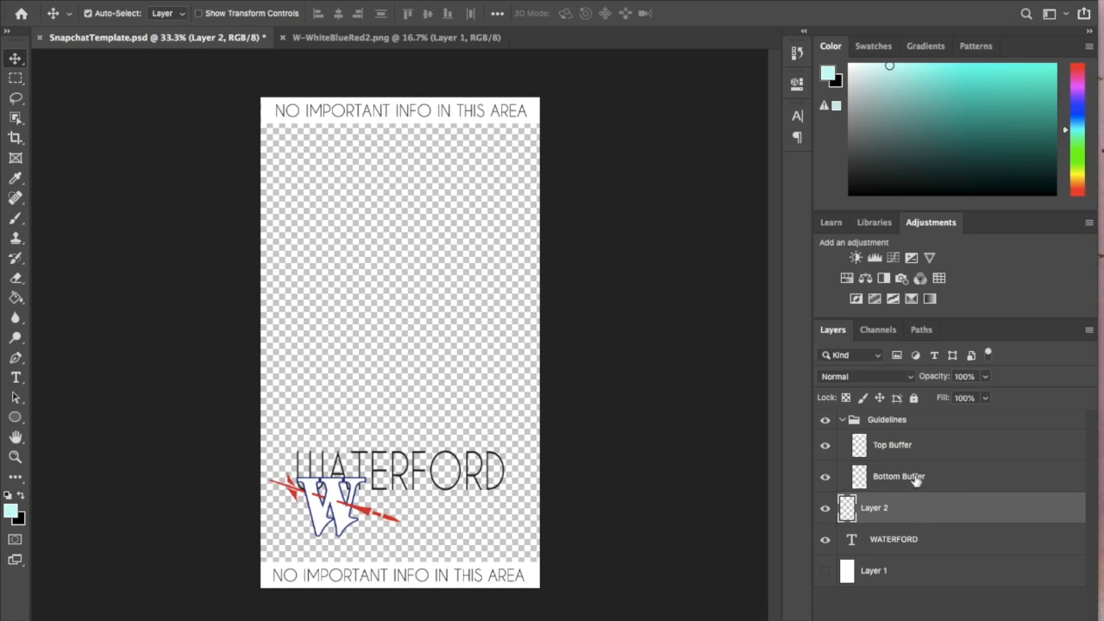
click(922, 541)
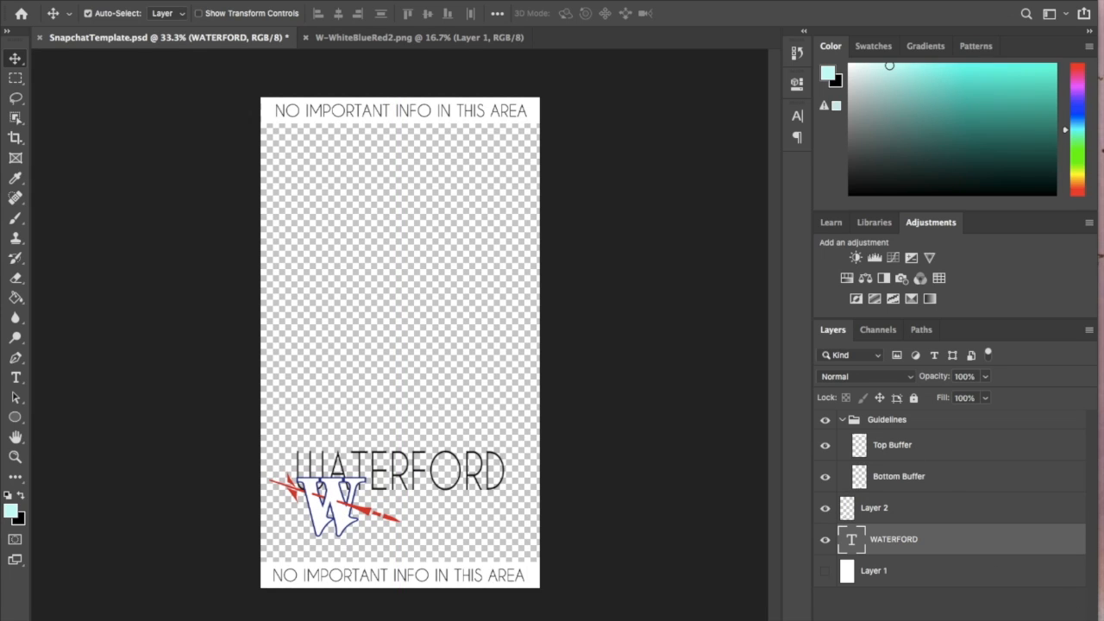
click(1074, 619)
click(669, 223)
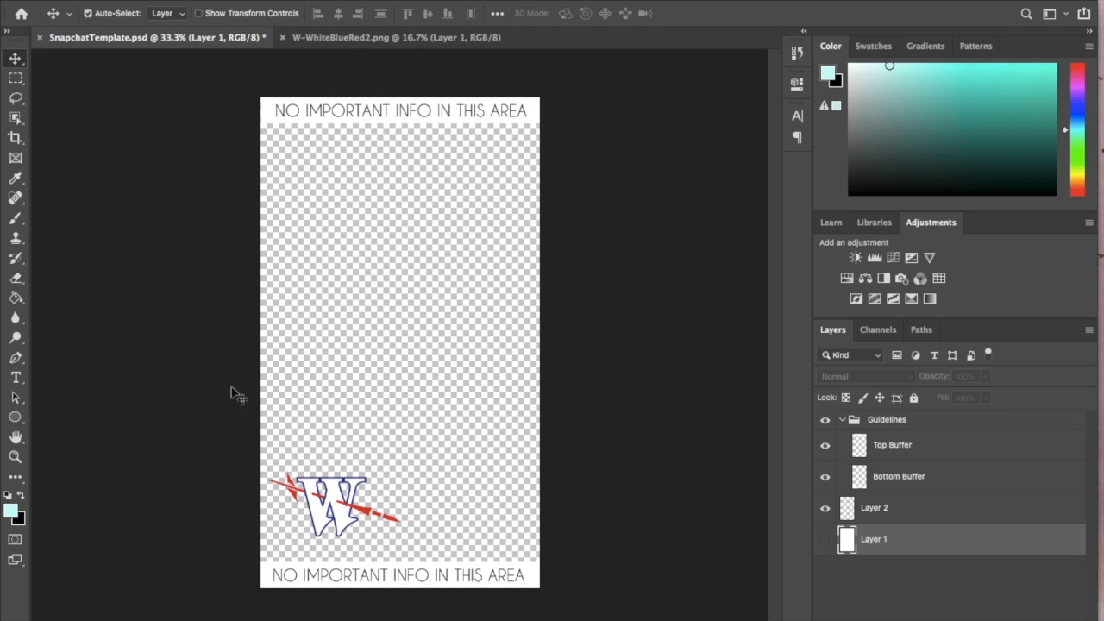
Step: Add a two-line text reading HOME OF THE / LANCERS and place it just above the W logo, within the canvas width
click(15, 378)
click(403, 474)
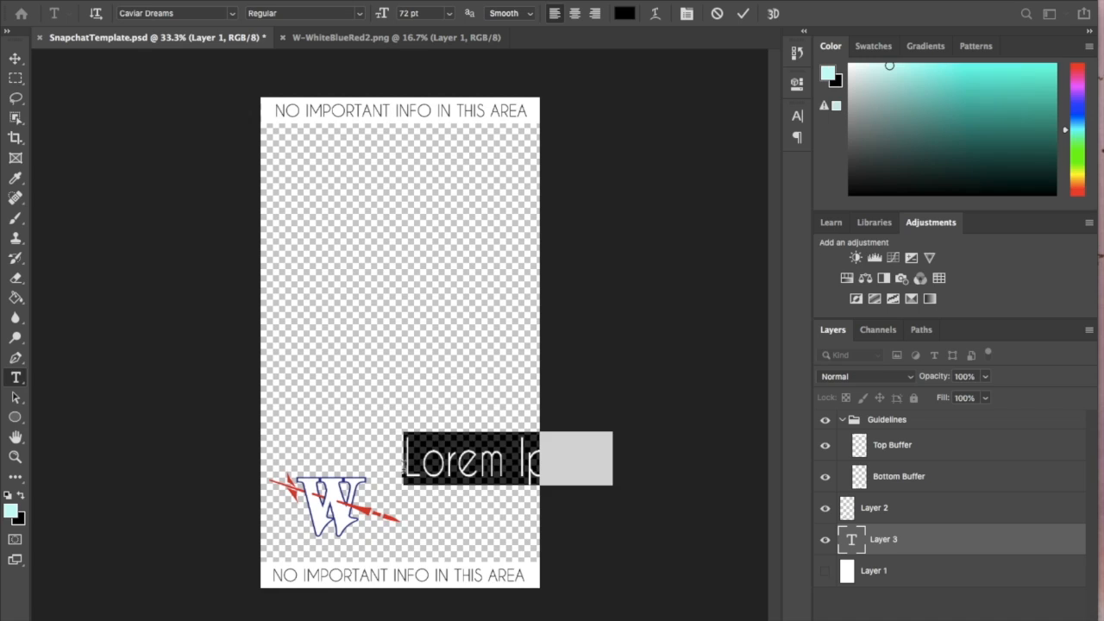
text(HOME COTHE)
key(Return)
text(LANCERS)
click(16, 60)
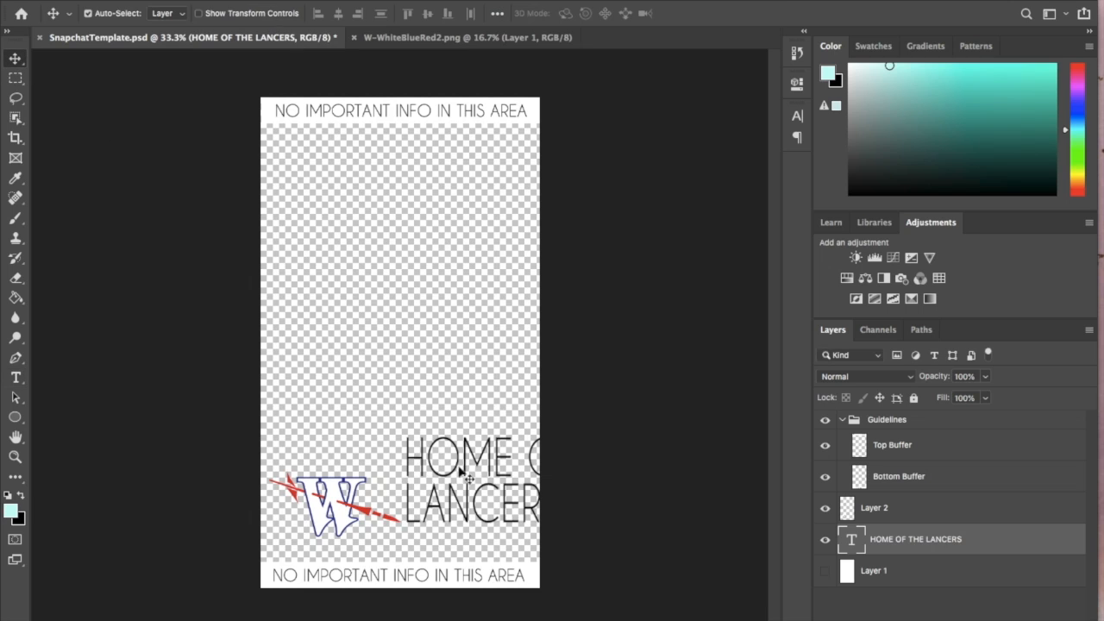
drag(466, 473, 337, 399)
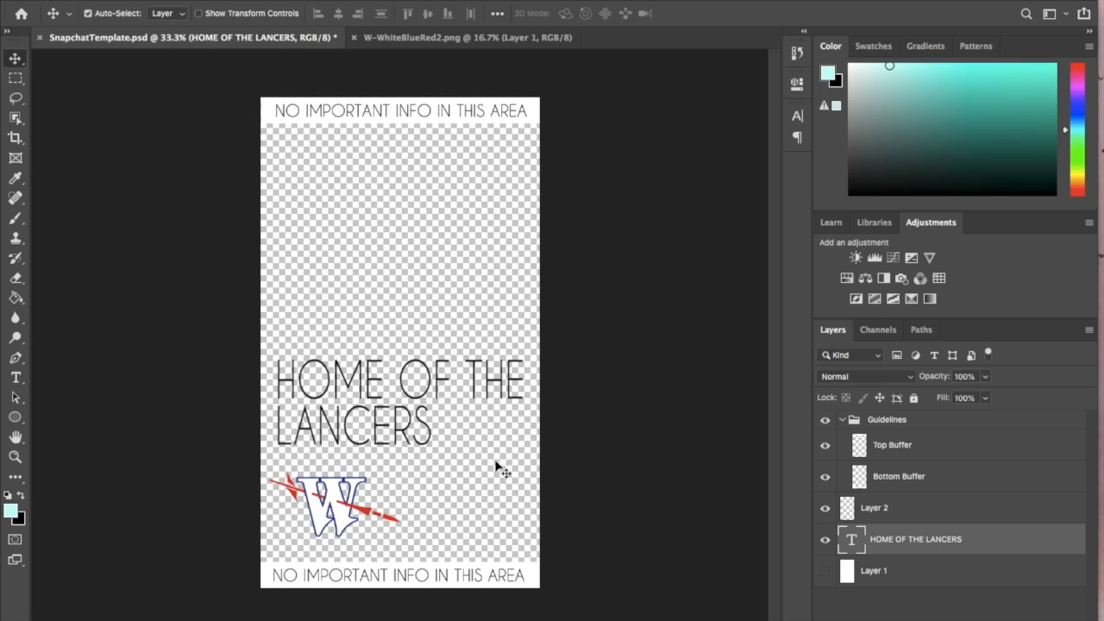
Step: Set only the LANCERS line of the text to the Magnolia Sky font
click(16, 377)
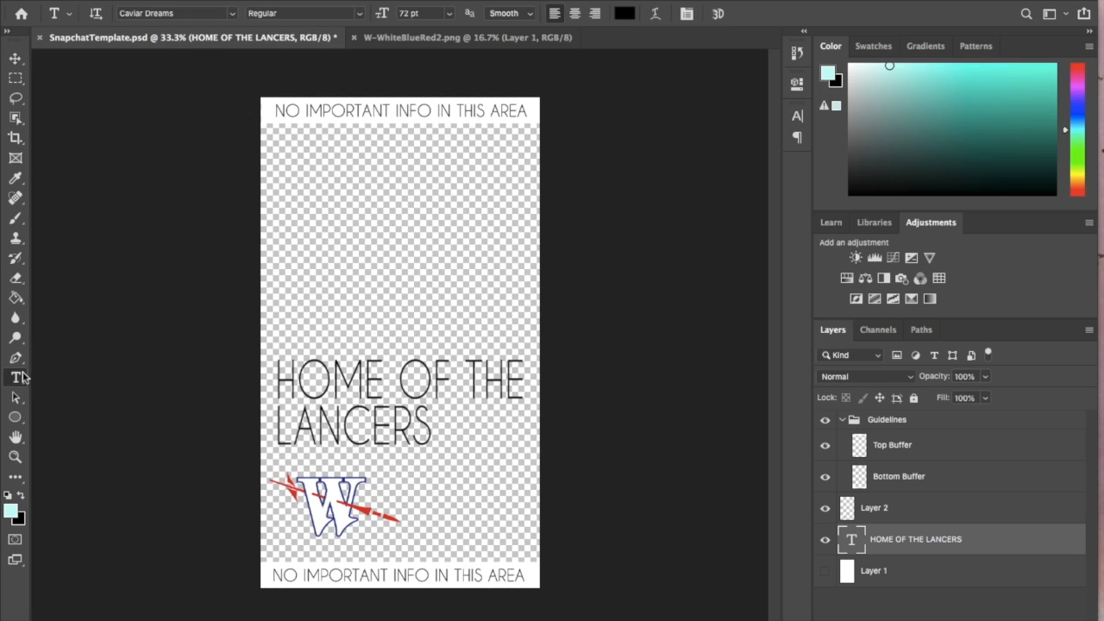
drag(431, 423, 260, 435)
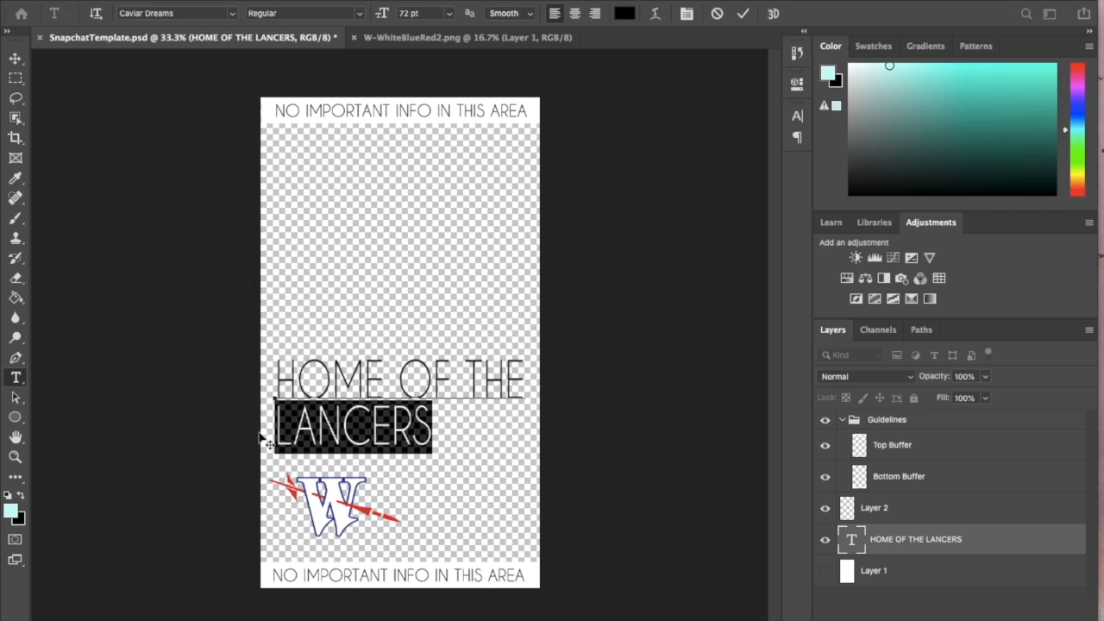
click(232, 13)
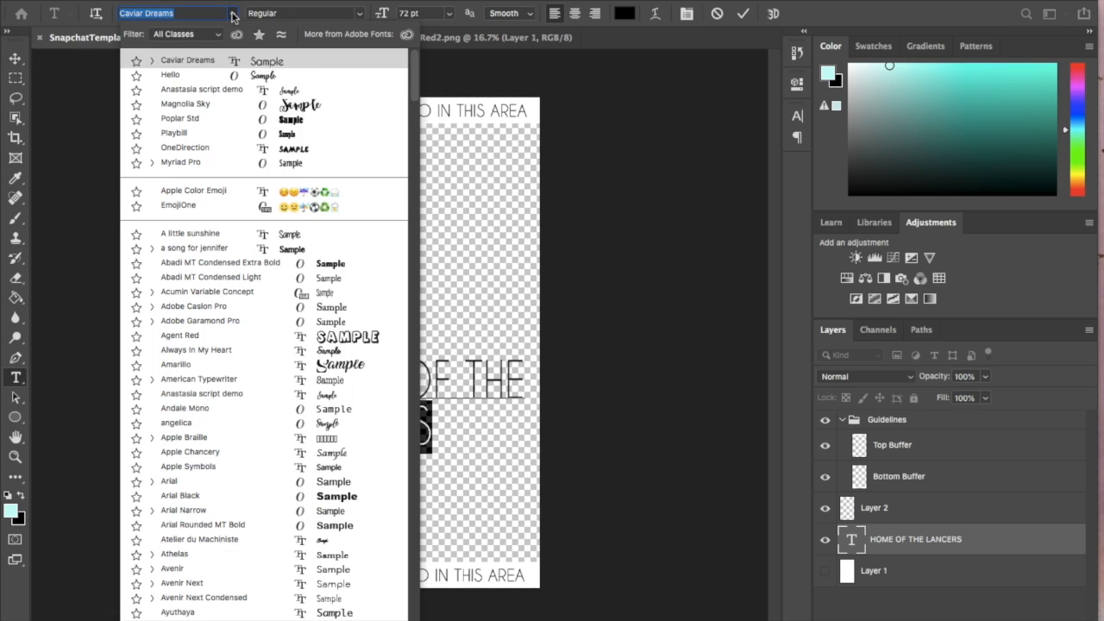
click(231, 104)
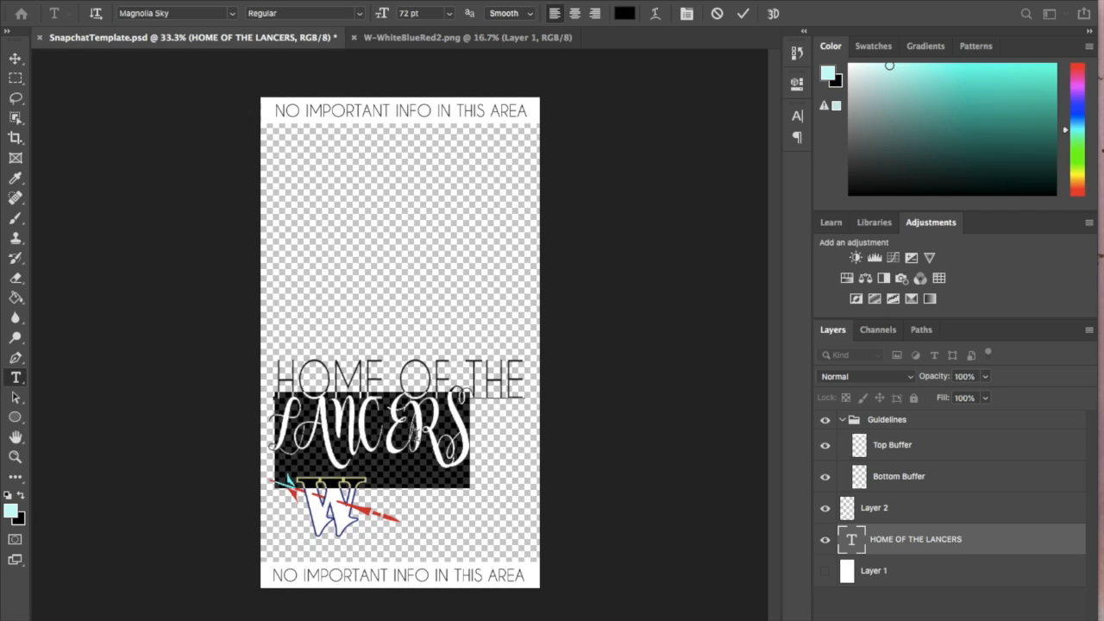
click(797, 117)
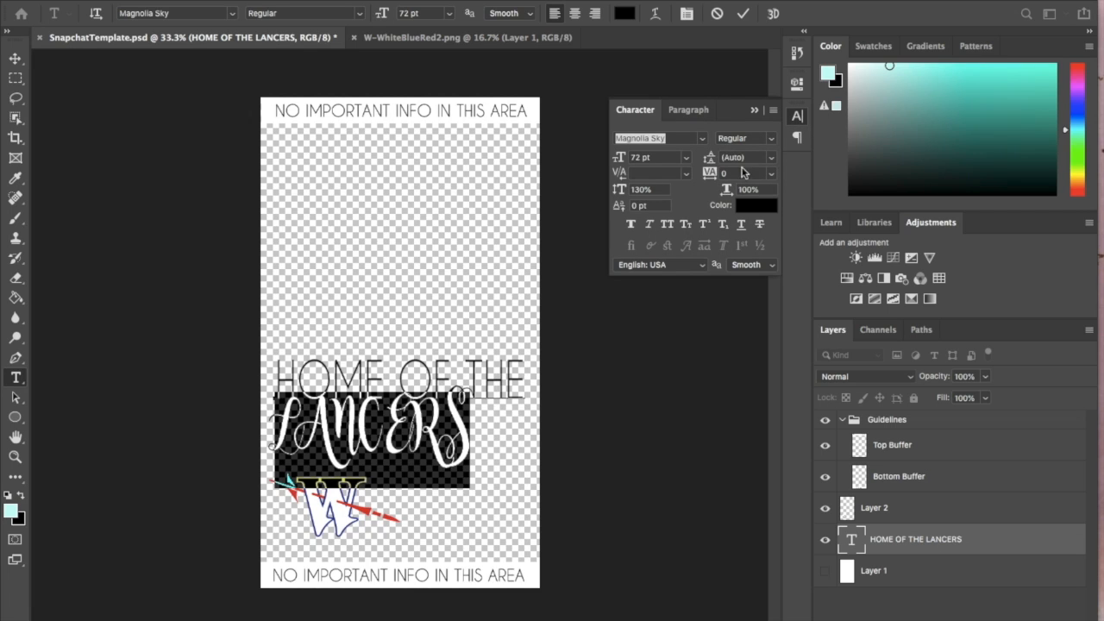
click(796, 117)
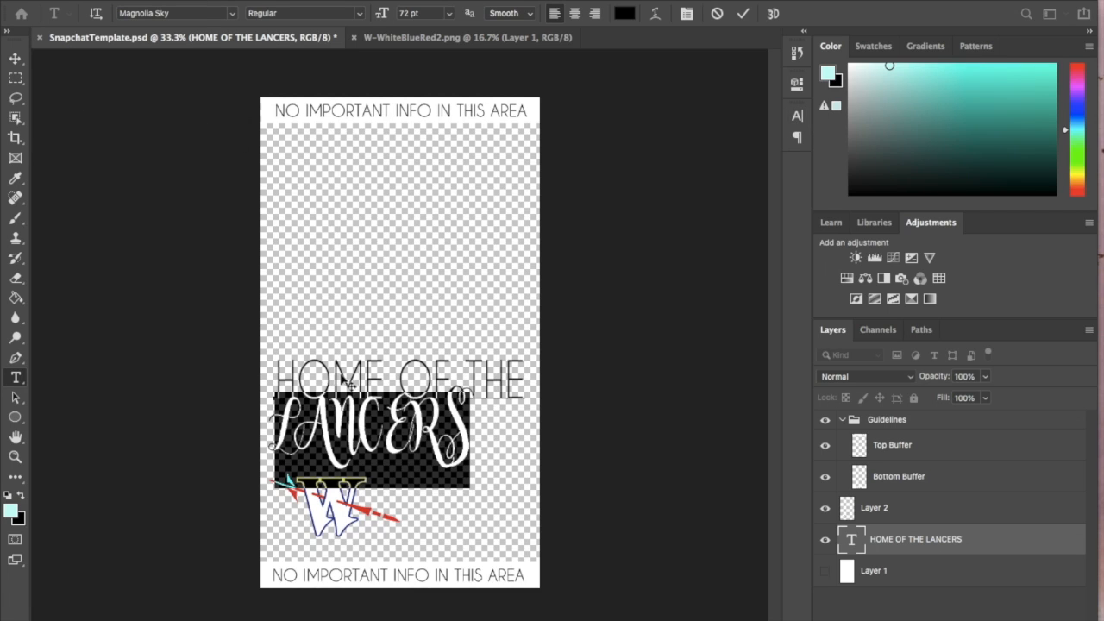
Step: Delete the LANCERS line from the text and set the remaining HOME OF THE to 60 pt
key(BackSpace)
key(BackSpace)
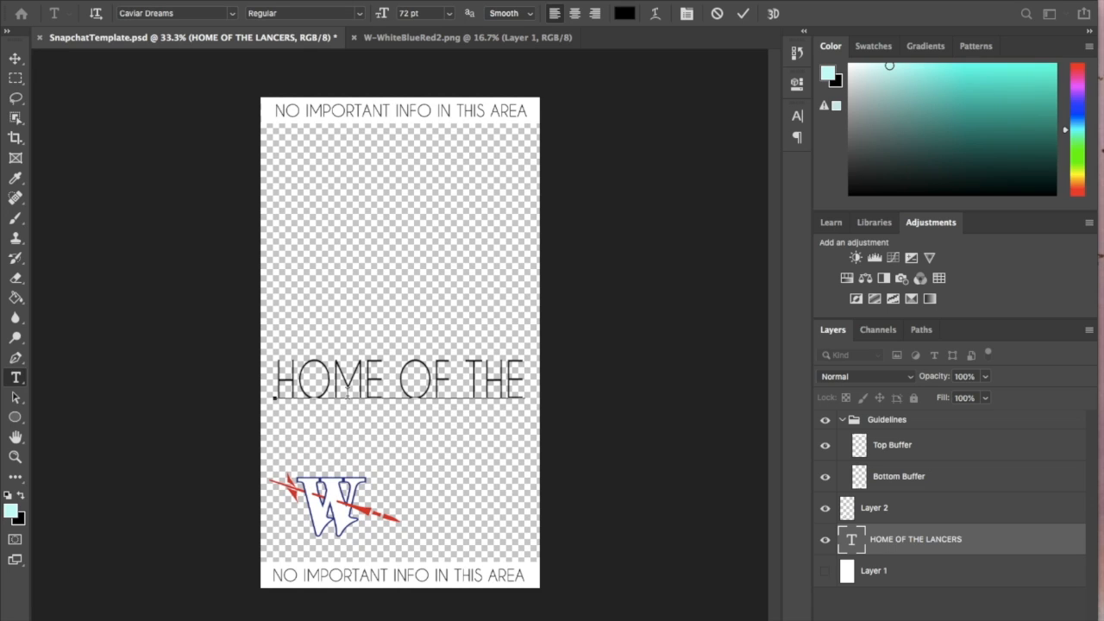
key(ctrl+a)
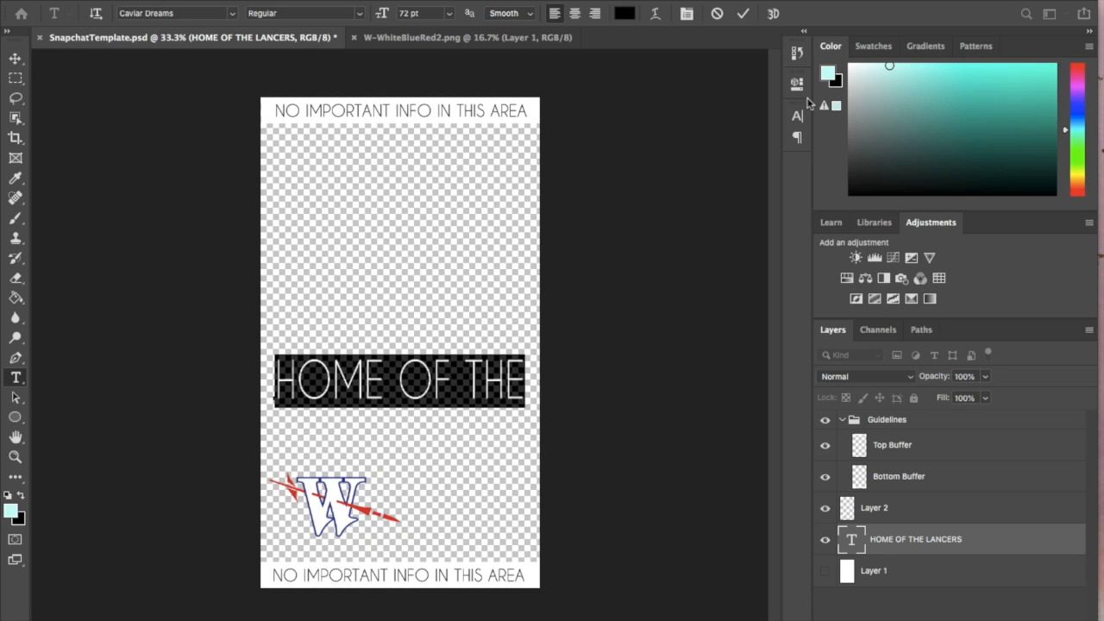
click(452, 14)
click(432, 197)
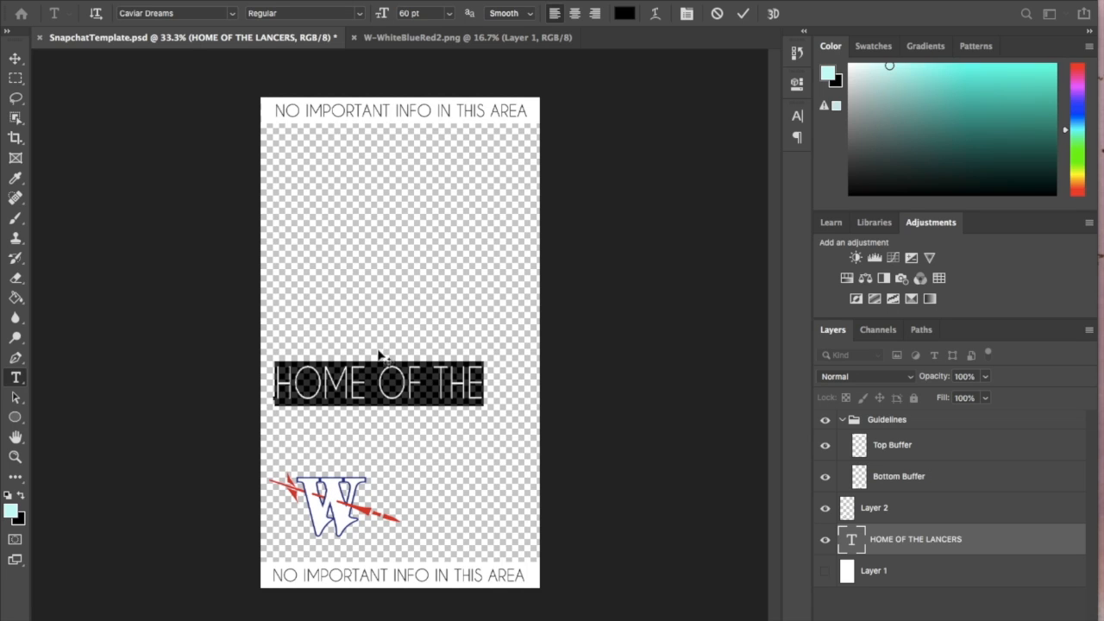
Step: Move the HOME OF THE text beside the W logo and scale it down proportionally to fit between the logo and the canvas's right edge
click(16, 58)
drag(391, 399, 442, 508)
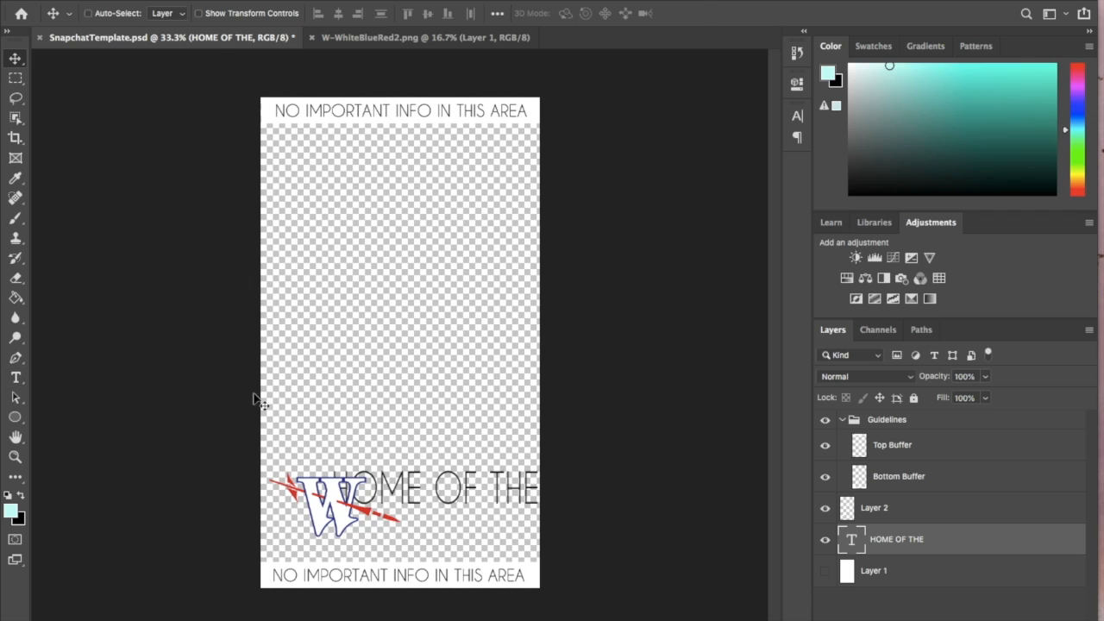
key(ctrl+t)
click(331, 470)
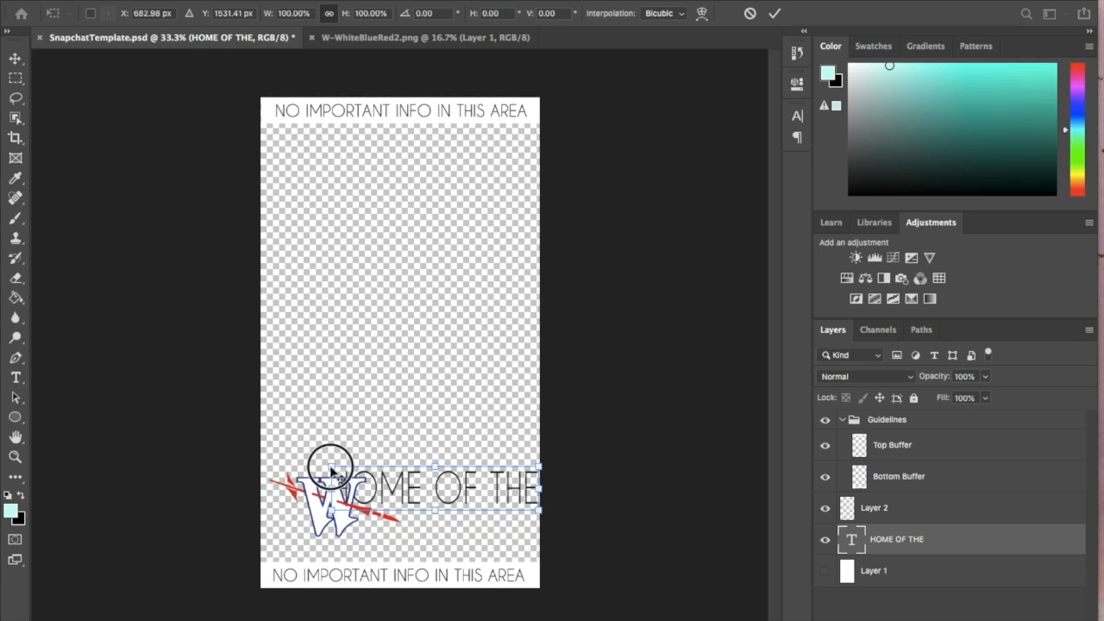
drag(331, 470, 376, 484)
key(Return)
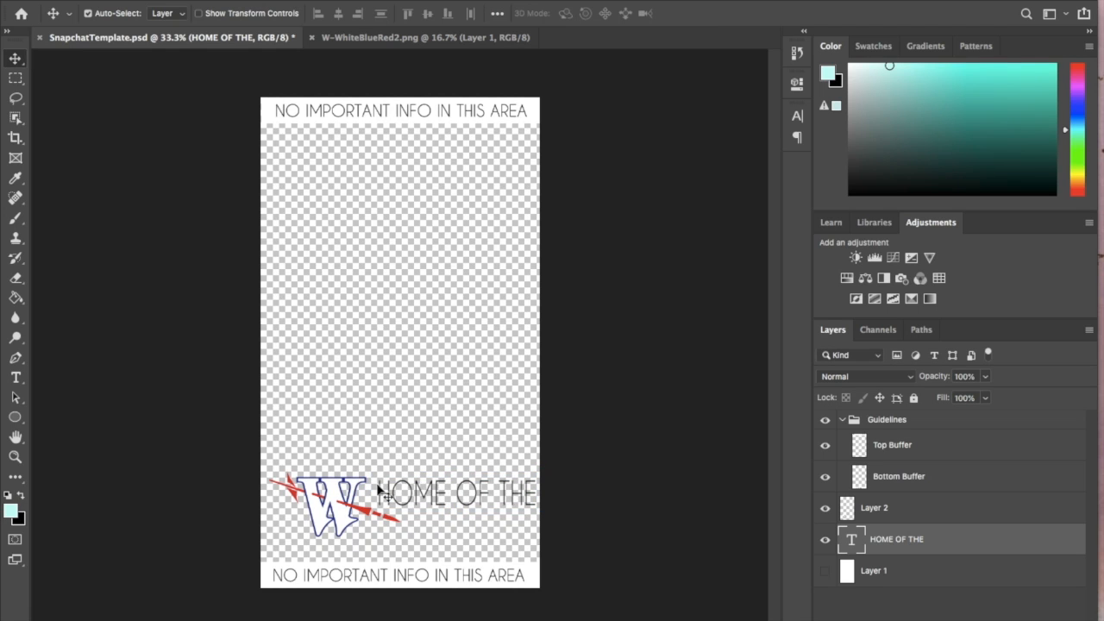
Step: Nudge the HOME OF THE text left until it sits right against the W logo
key(Left)
key(Left)
key(Left)
key(Left)
key(Left)
key(Left)
key(Left)
key(Left)
key(Left)
key(Left)
key(Left)
key(Left)
key(Left)
key(Left)
key(Left)
key(Left)
key(Left)
key(Left)
key(Left)
key(Left)
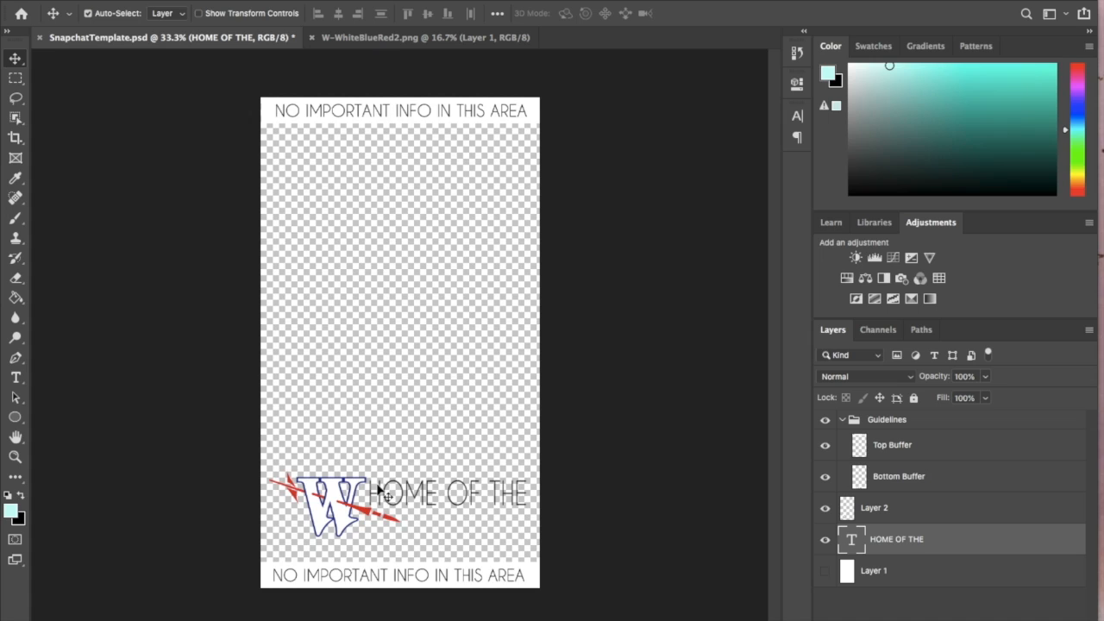
Step: Show the white Layer 1 and add a separate text reading Lancers in the empty area above HOME OF THE
click(825, 570)
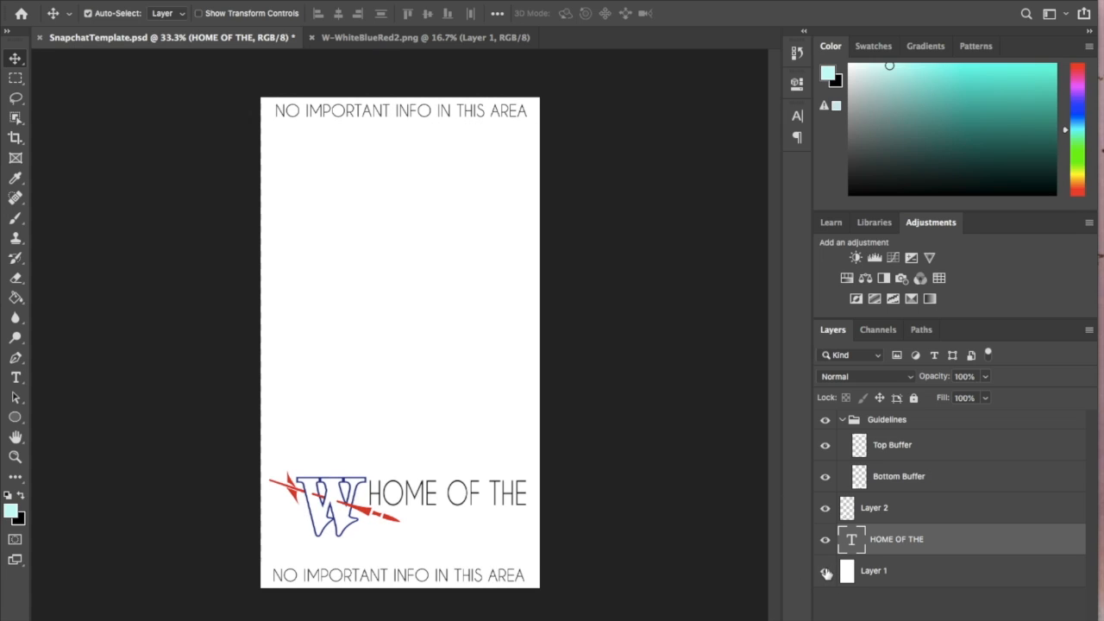
click(16, 377)
click(356, 370)
text(Lancers)
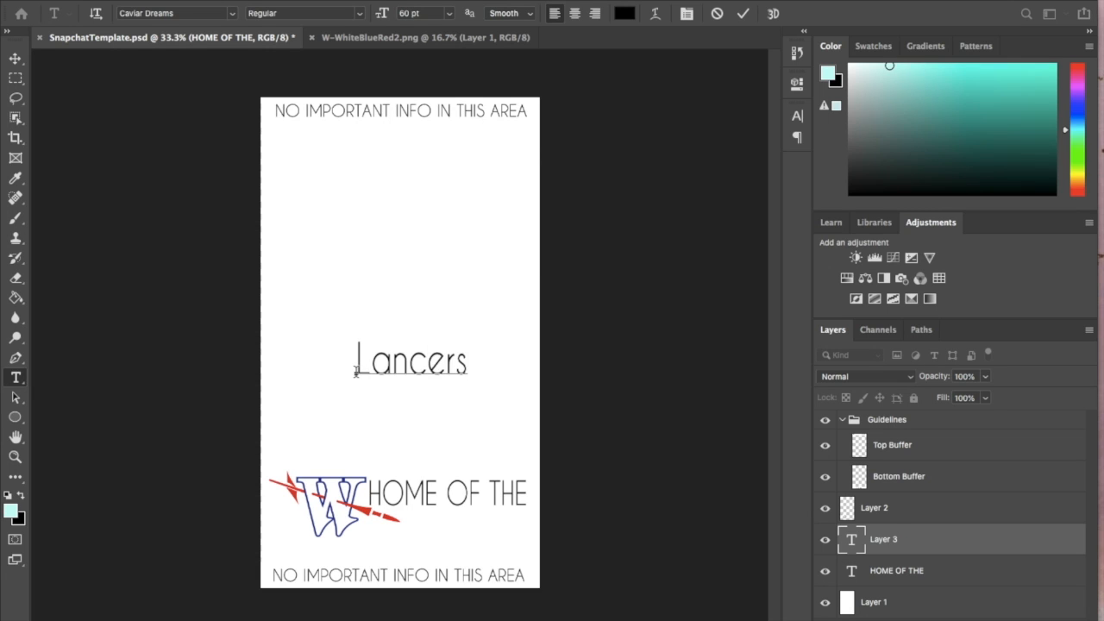
Step: Set the Lancers text to the Hello font at 72 pt
double_click(355, 370)
click(231, 15)
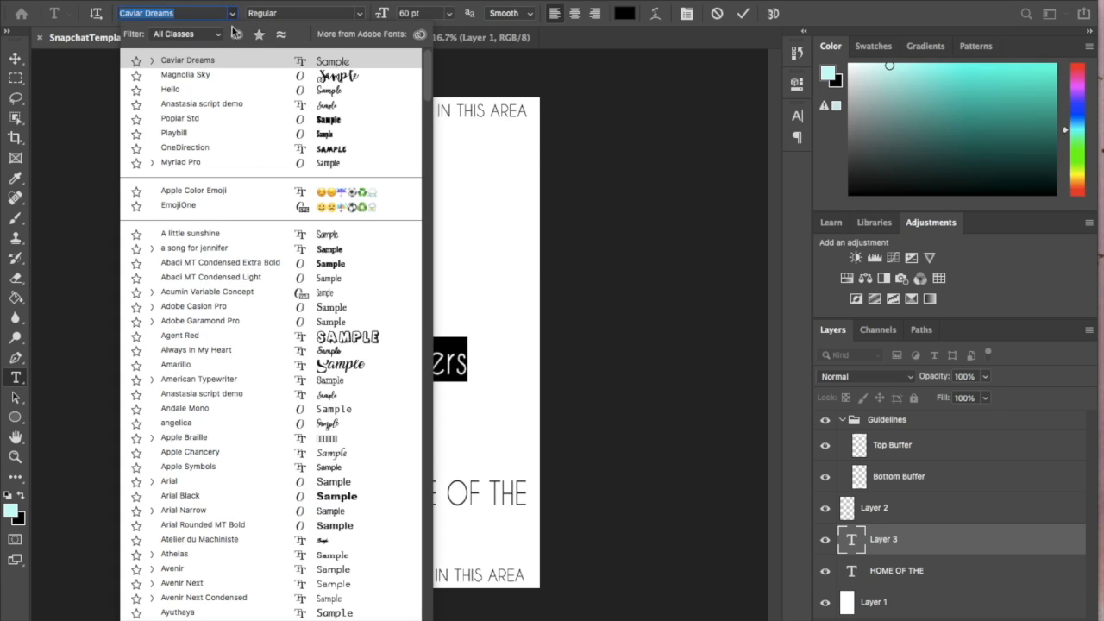
click(239, 93)
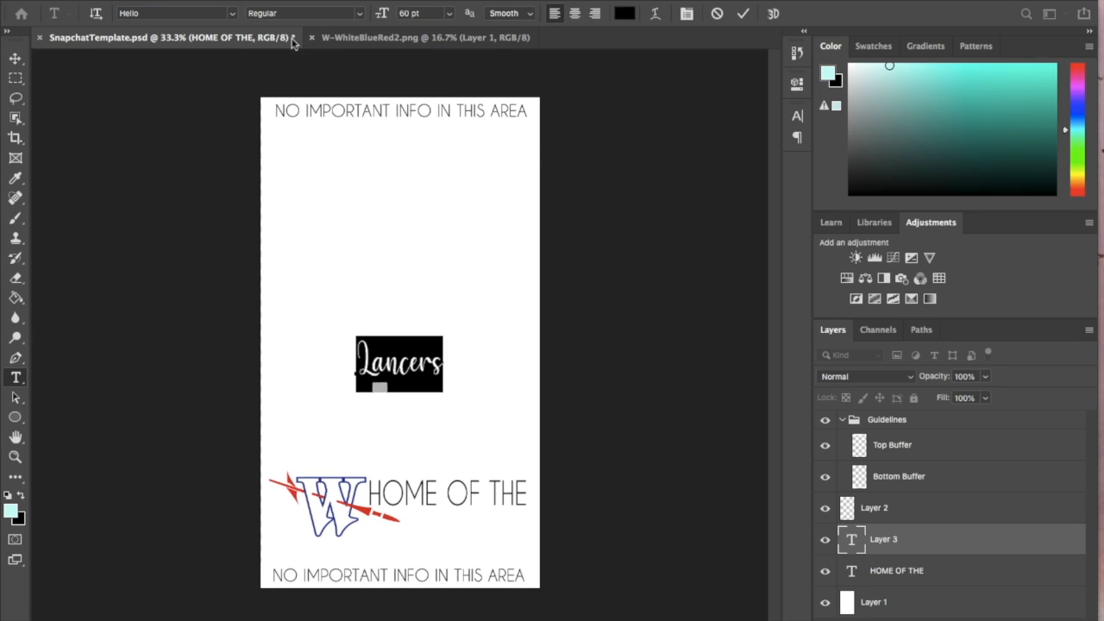
click(449, 13)
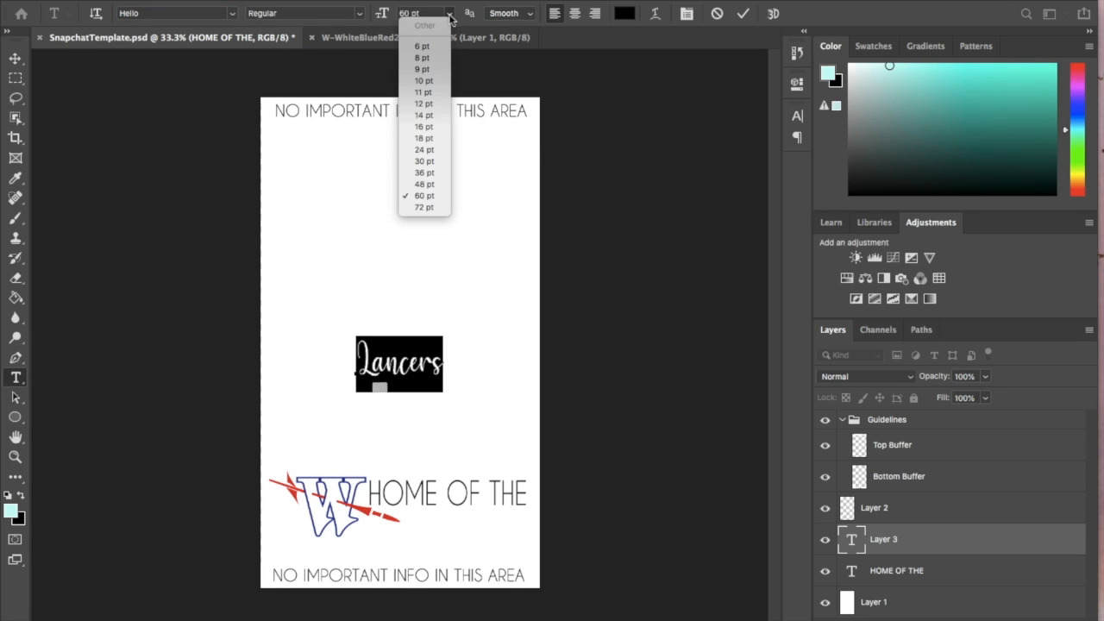
click(432, 211)
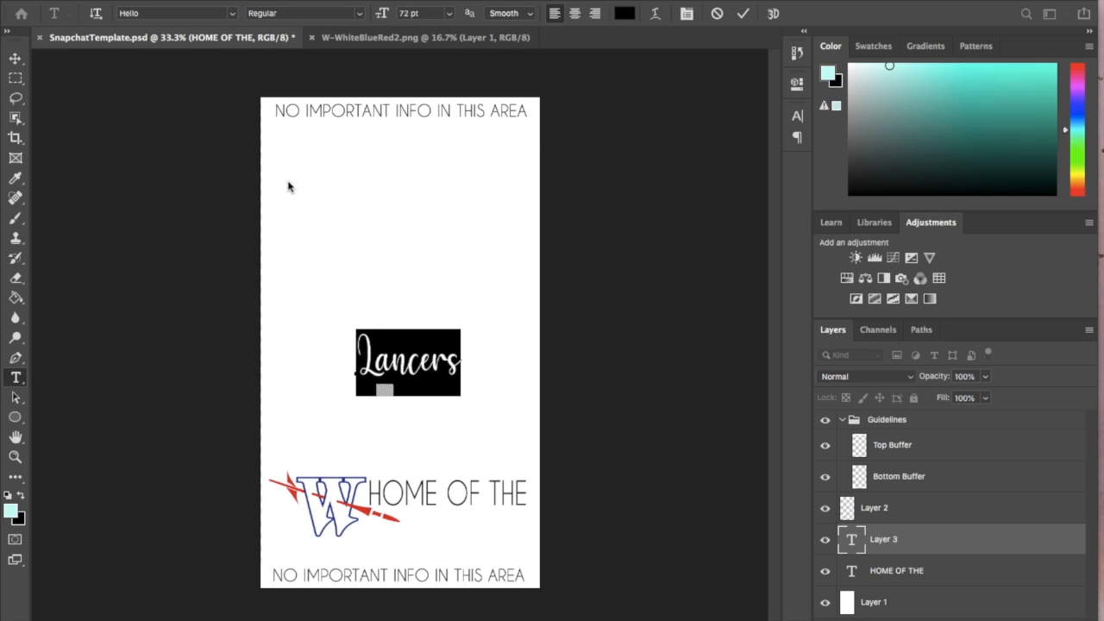
Step: Change the Lancers text to the Anastasia script demo font at 150 pt
click(233, 13)
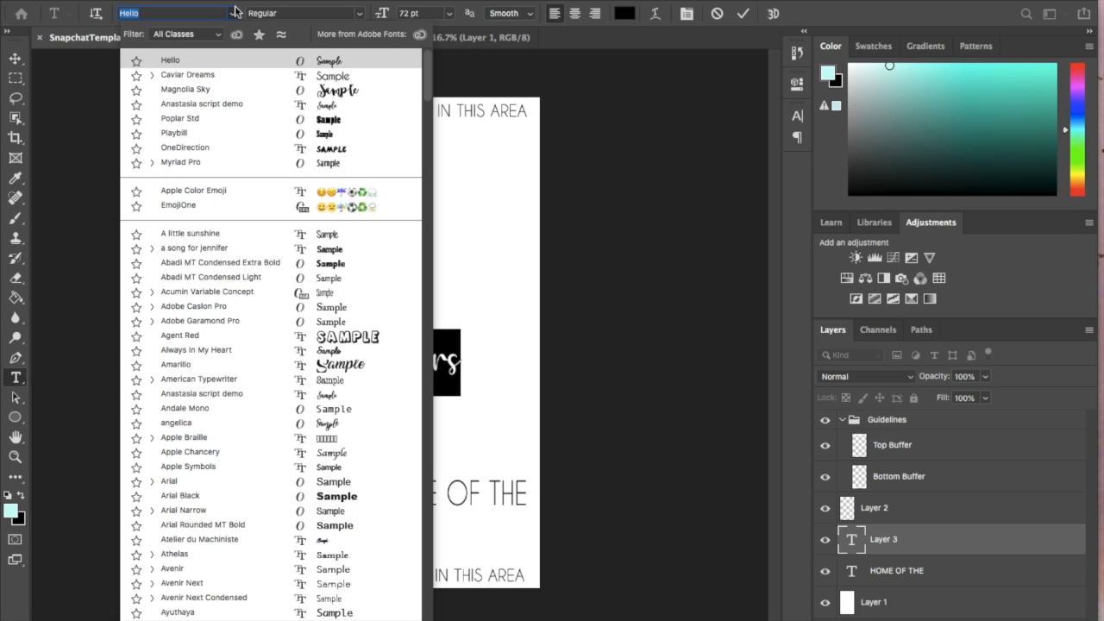
click(252, 107)
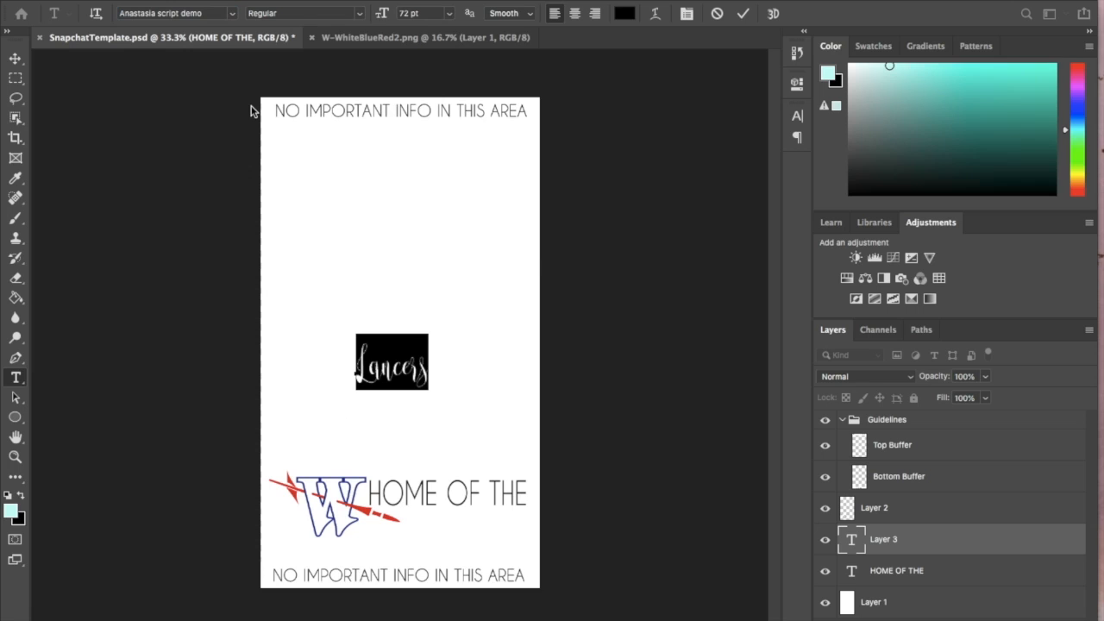
click(405, 13)
text(100)
key(Return)
click(405, 13)
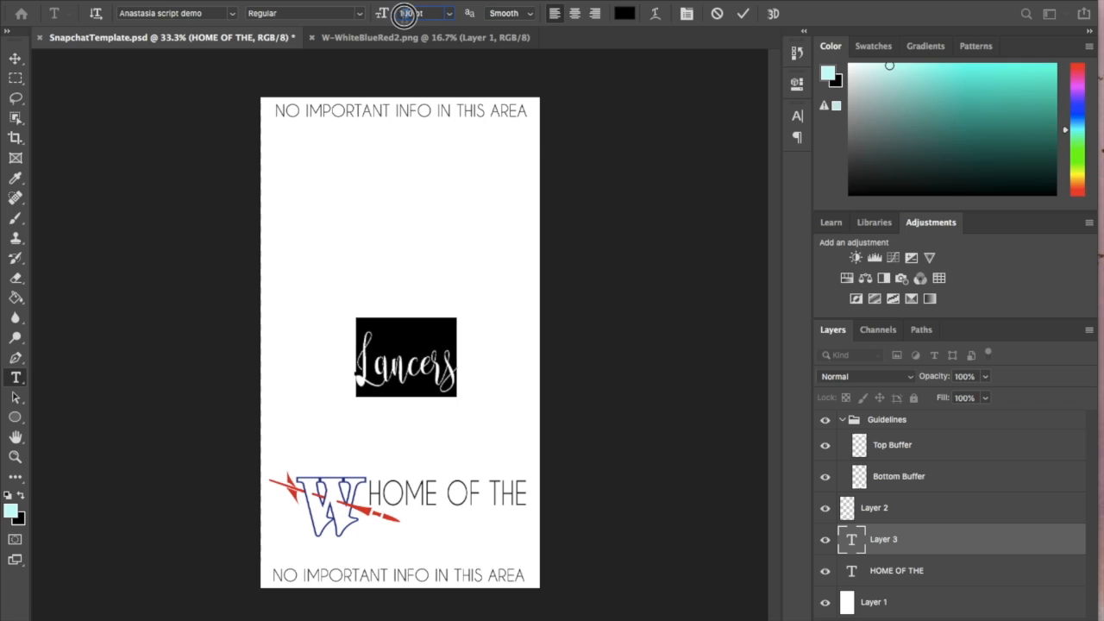
key(Return)
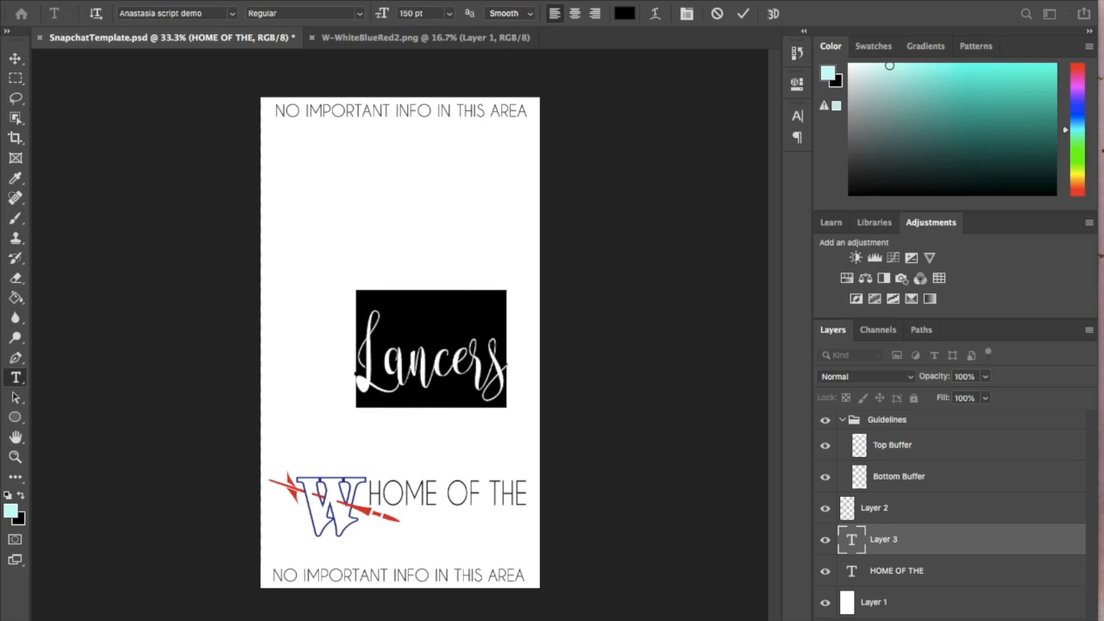
click(15, 59)
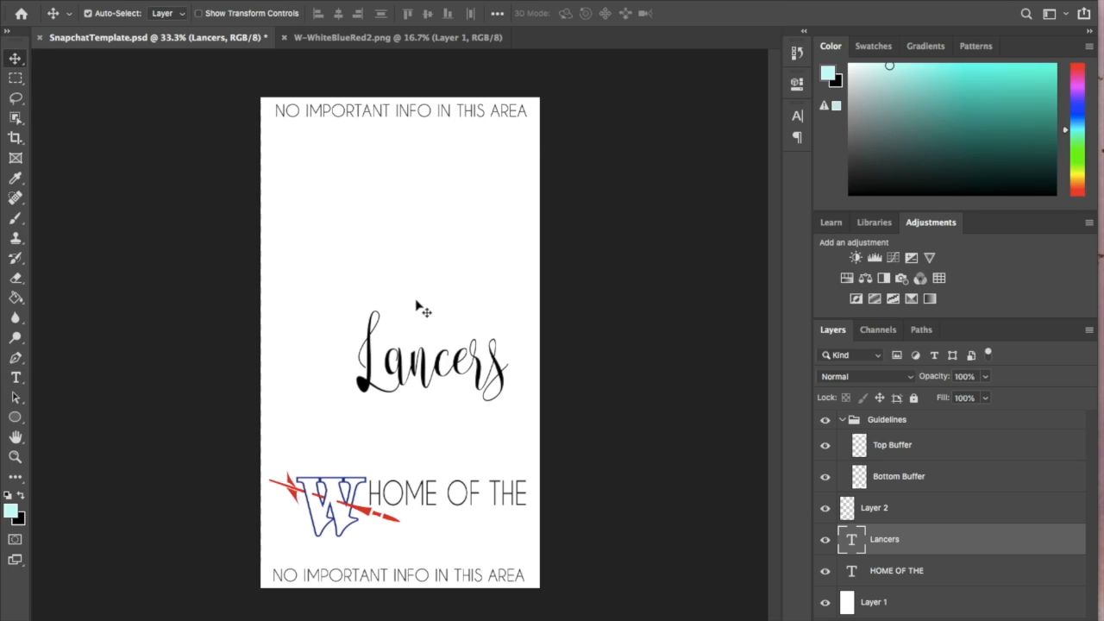
Step: Change the whole Lancers text to the Magnolia Sky font at 72 pt
click(16, 377)
click(495, 362)
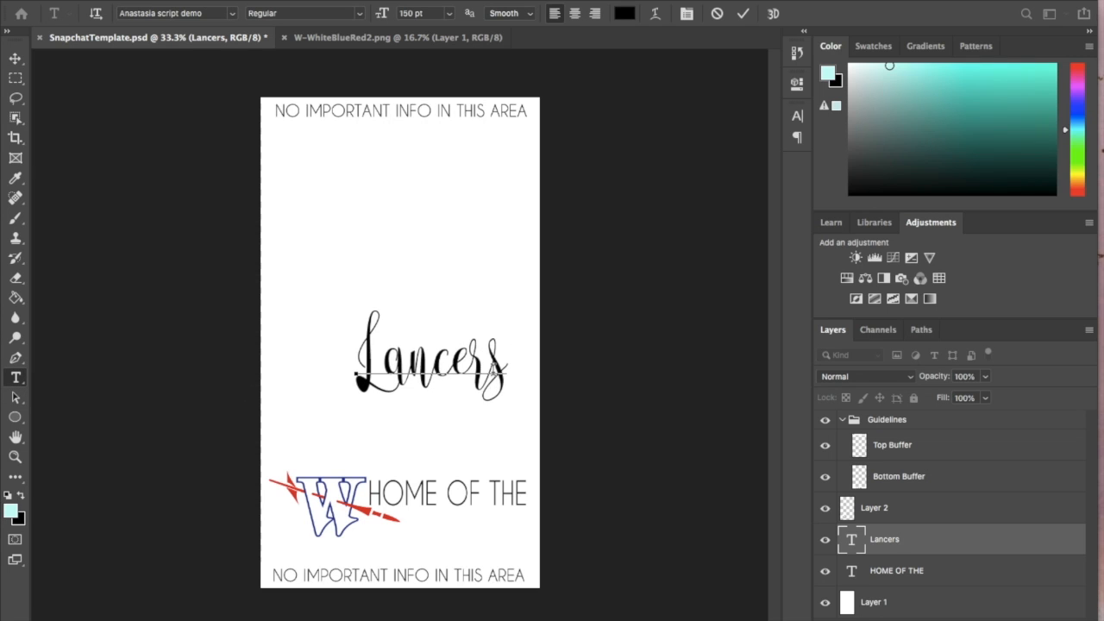
key(ctrl+a)
click(230, 14)
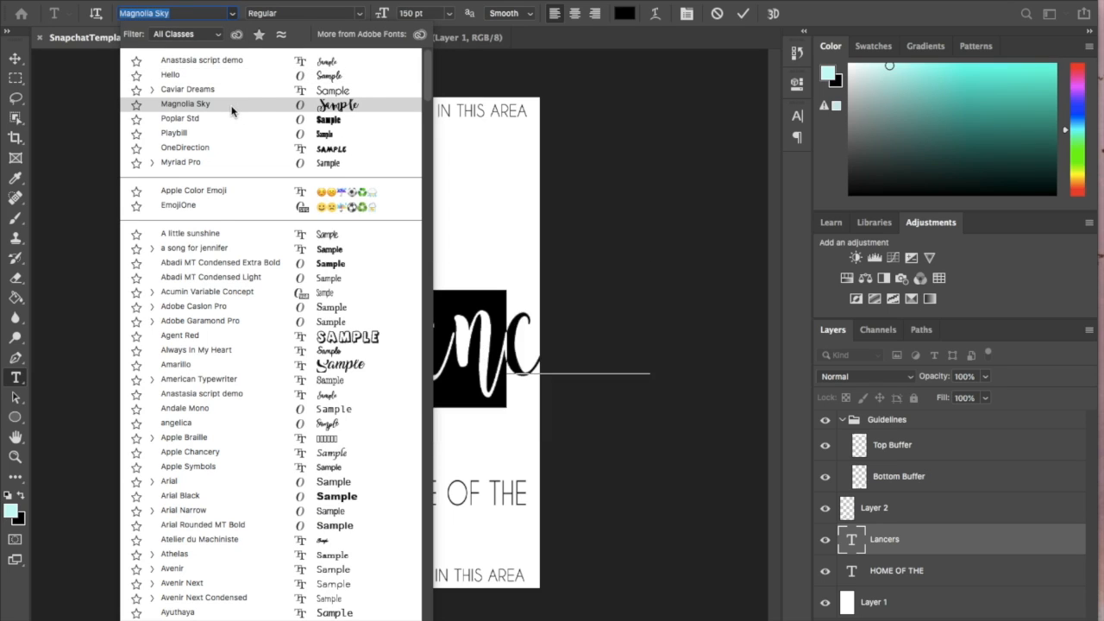
click(231, 107)
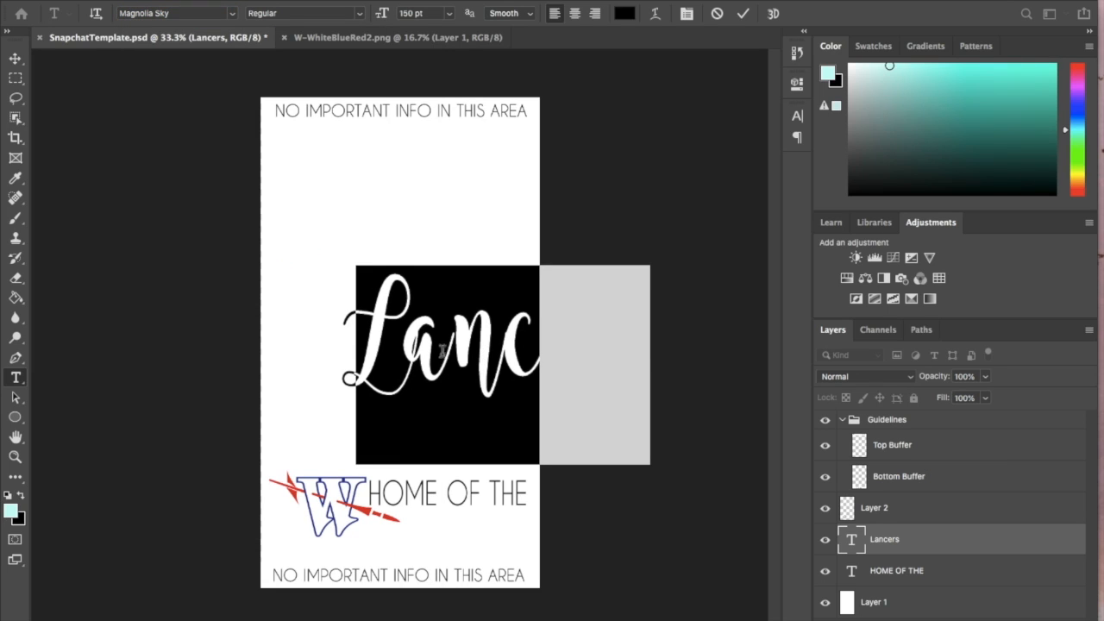
click(448, 13)
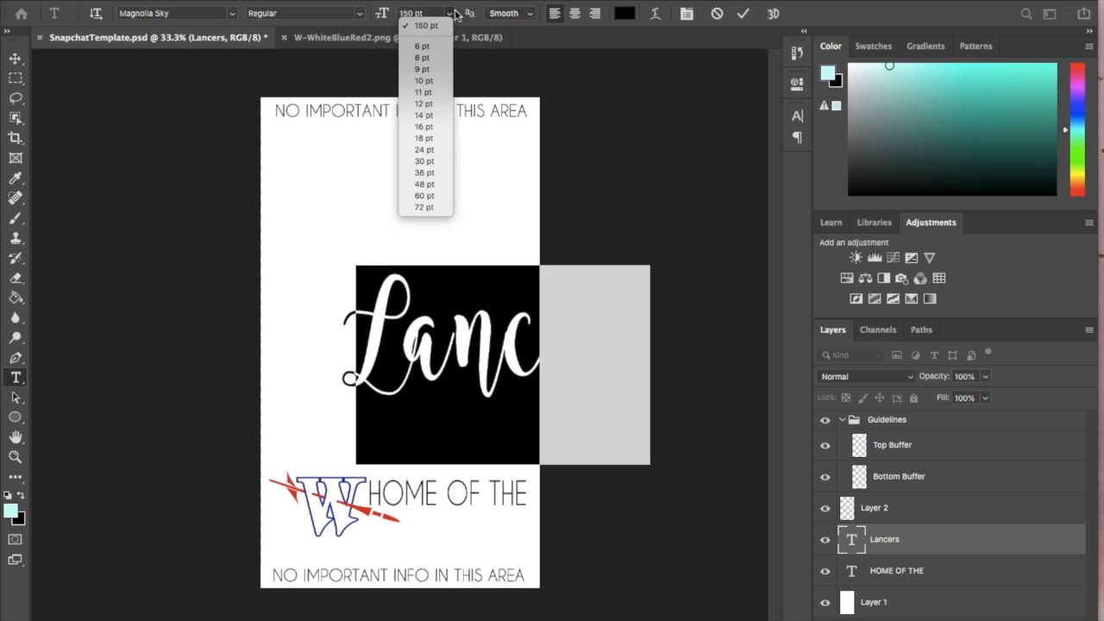
click(424, 207)
key(Escape)
key(v)
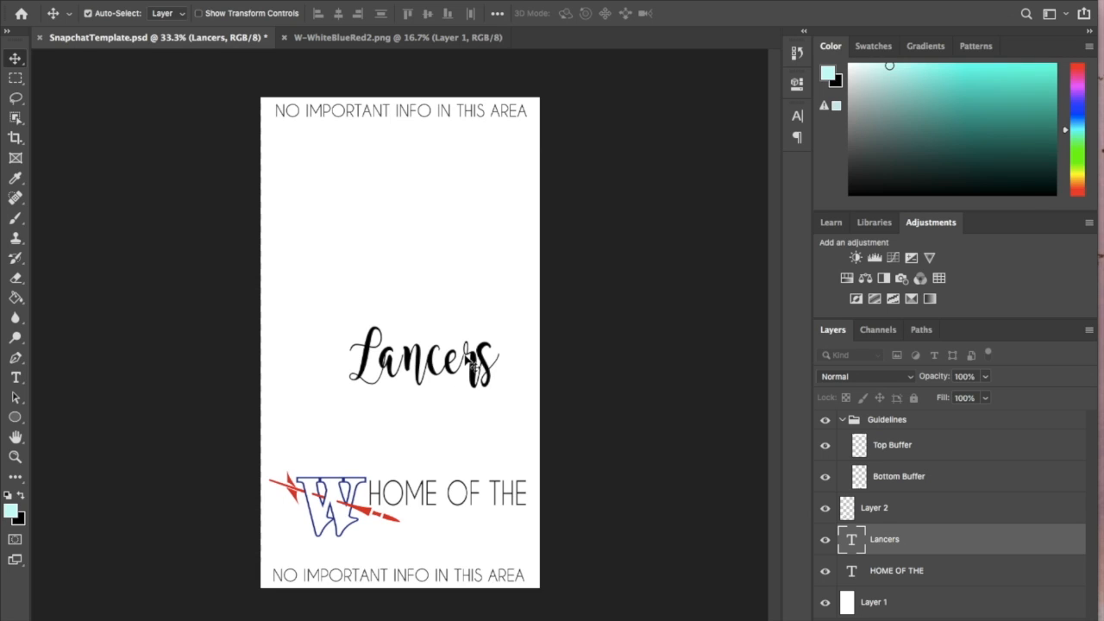
Step: Set the tracking of the Lancers text to -10
click(796, 115)
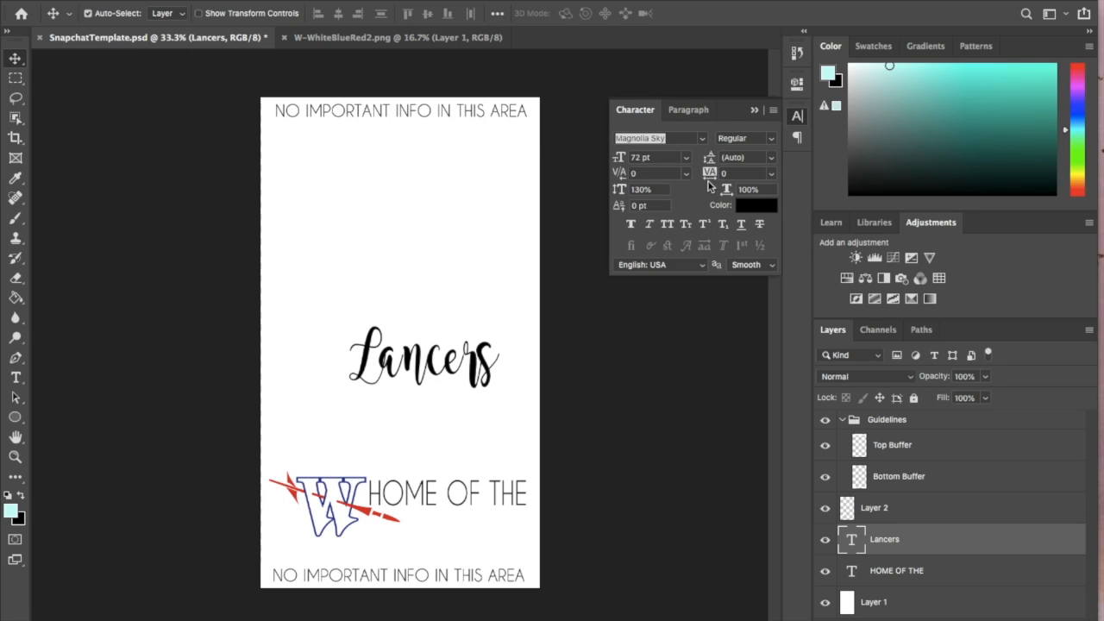
click(771, 178)
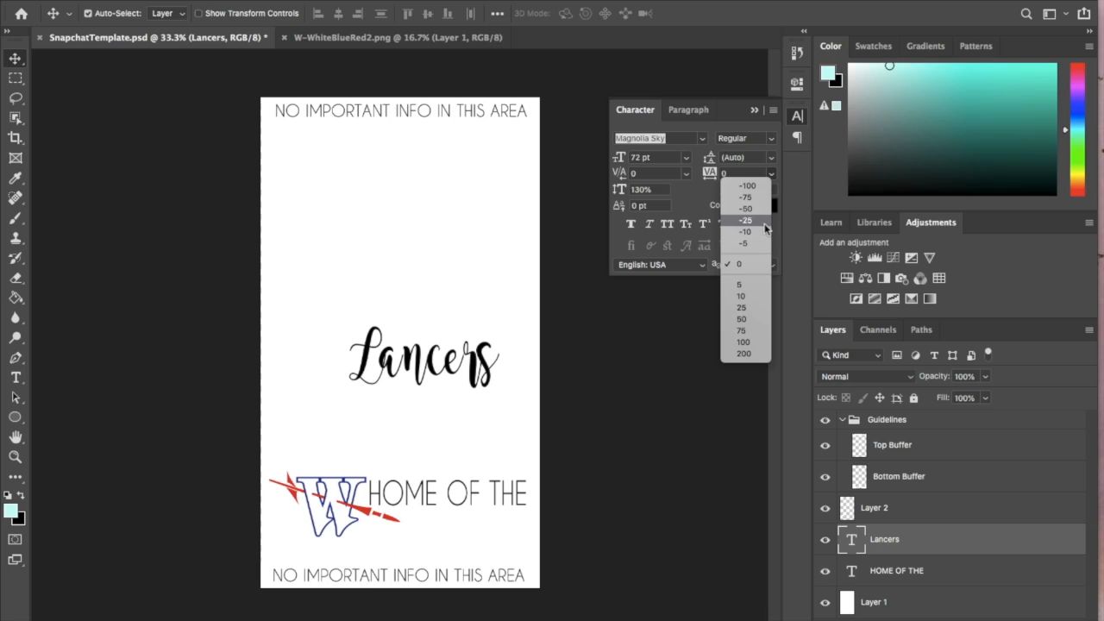
click(757, 288)
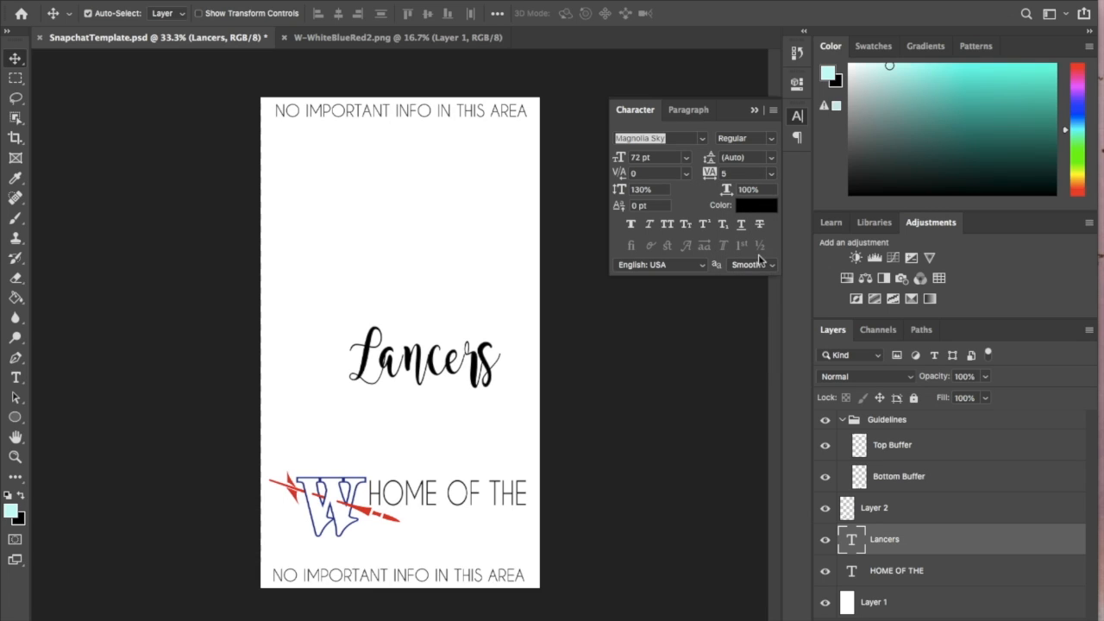
click(771, 173)
key(Escape)
click(773, 178)
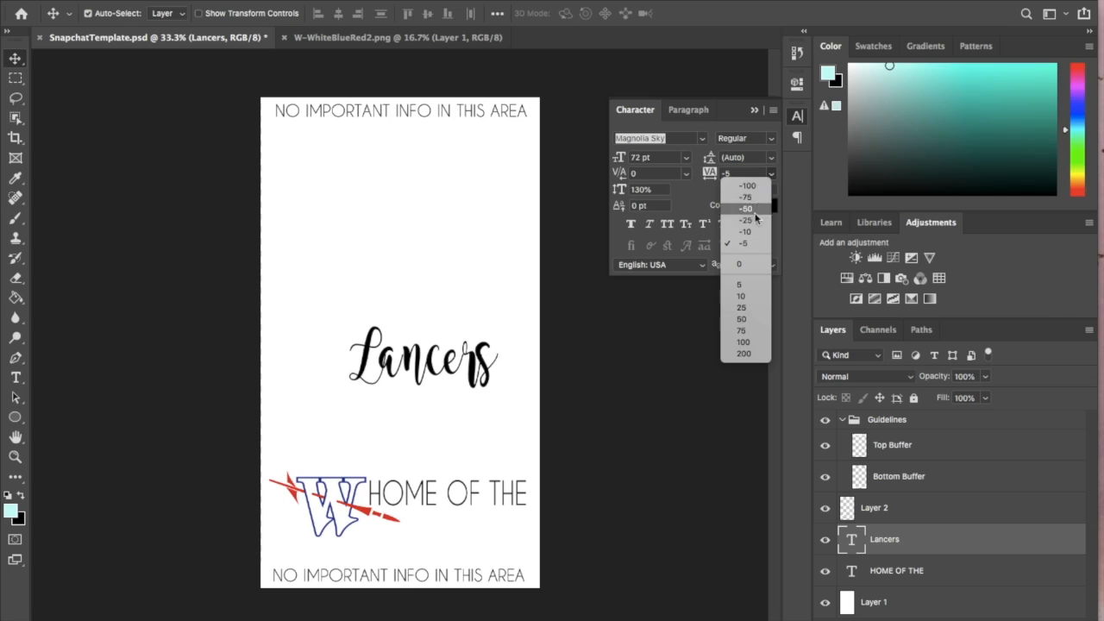
click(747, 231)
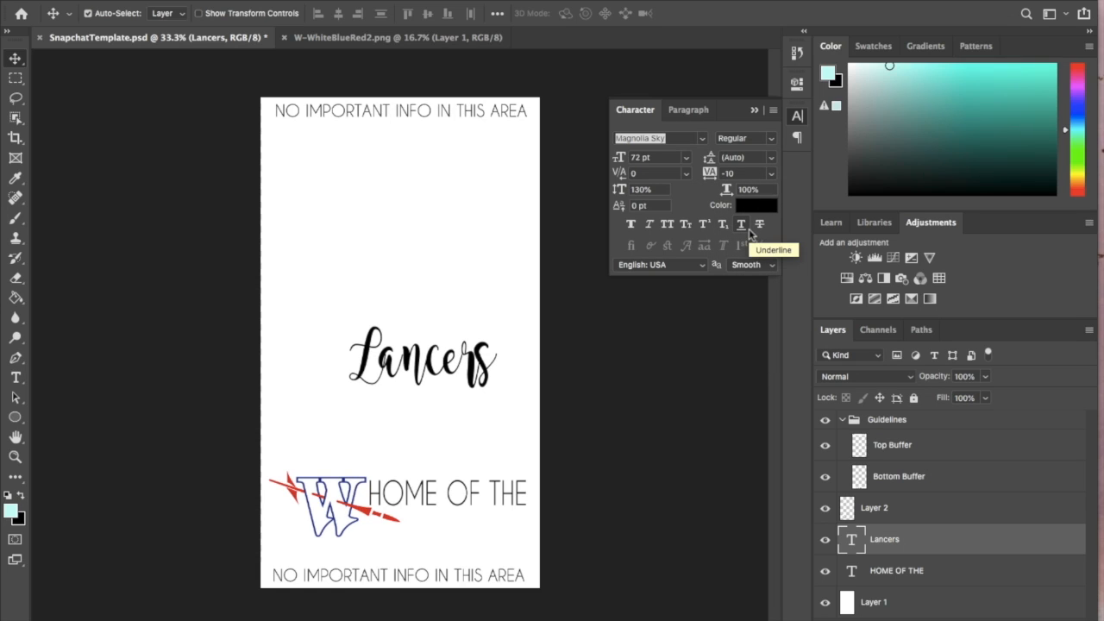
Step: Insert a space after the L in Lancers and set that space to 60 pt
click(15, 378)
click(388, 366)
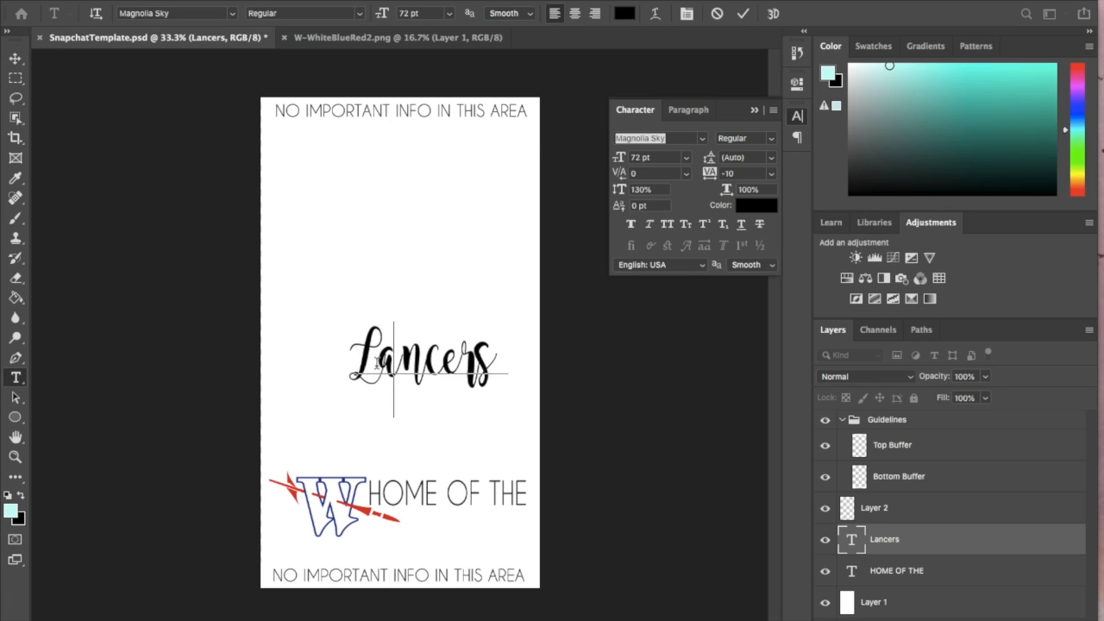
drag(392, 369, 382, 371)
click(445, 19)
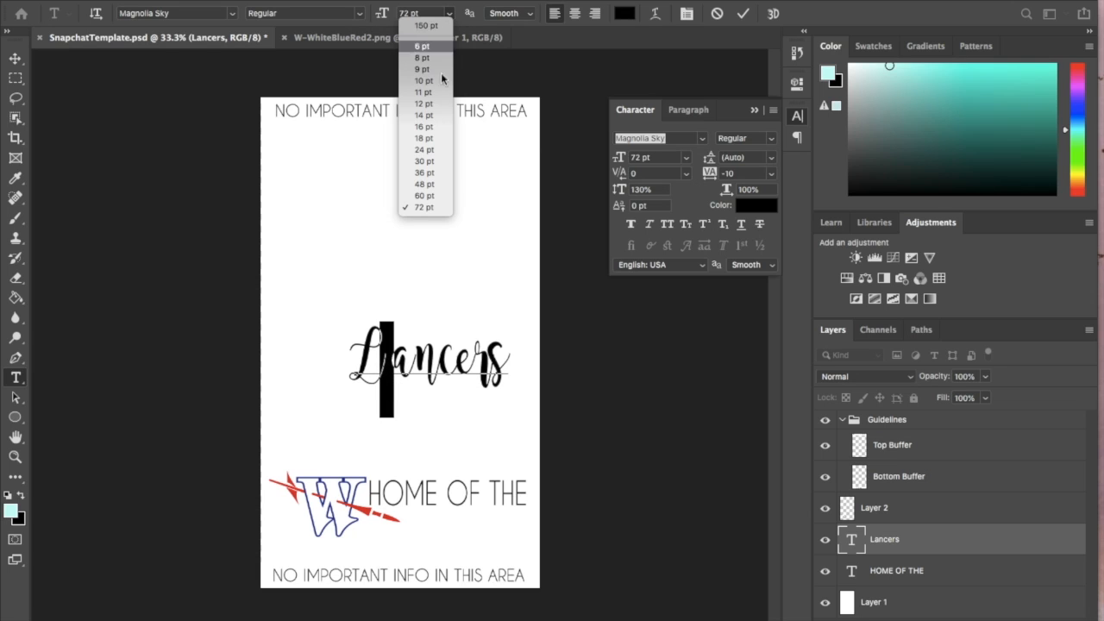
click(427, 204)
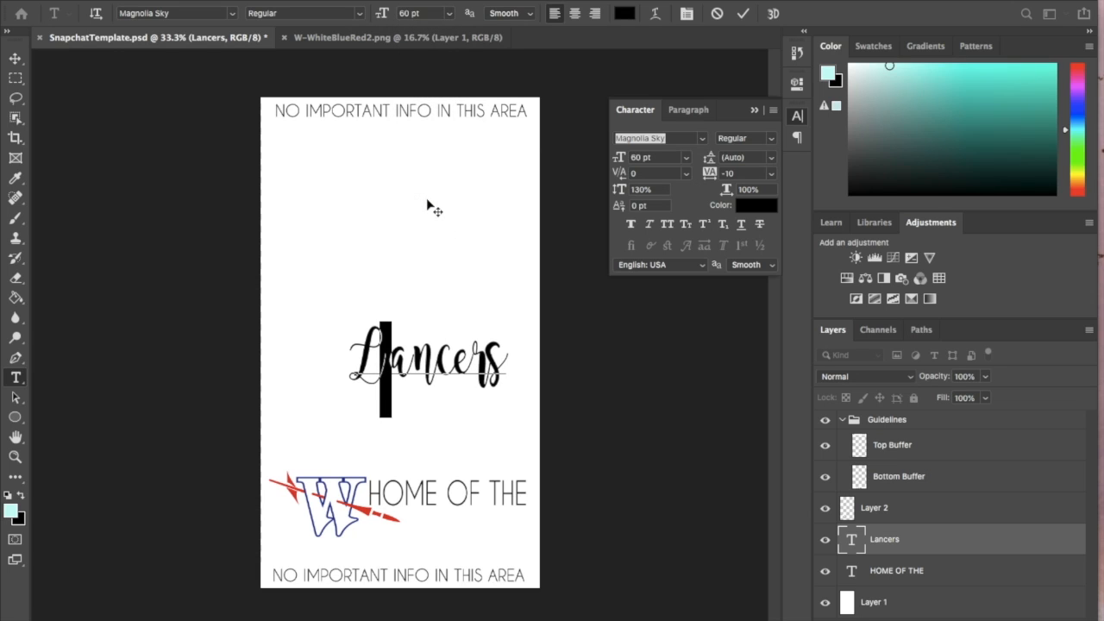
click(15, 61)
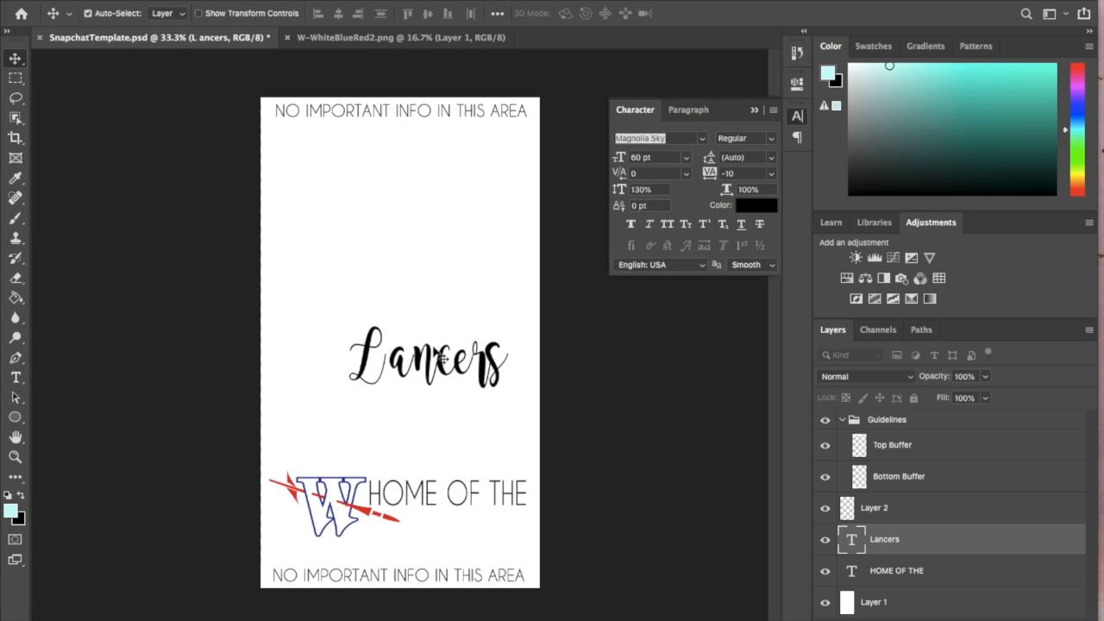
Step: Set the tracking of the letters ancers to -25
click(15, 377)
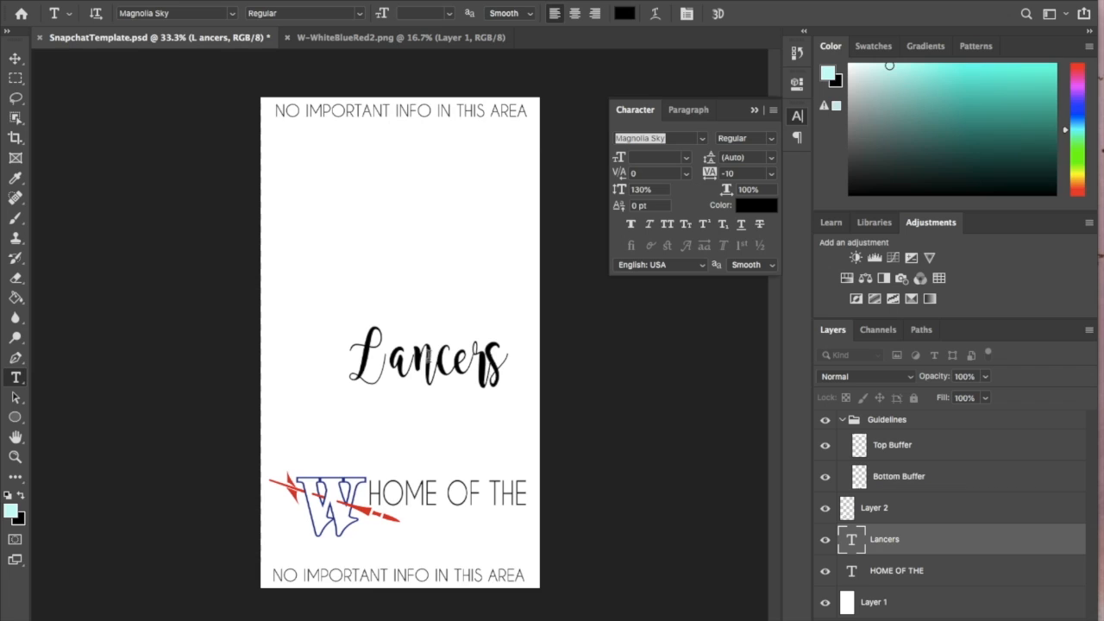
drag(507, 362, 393, 369)
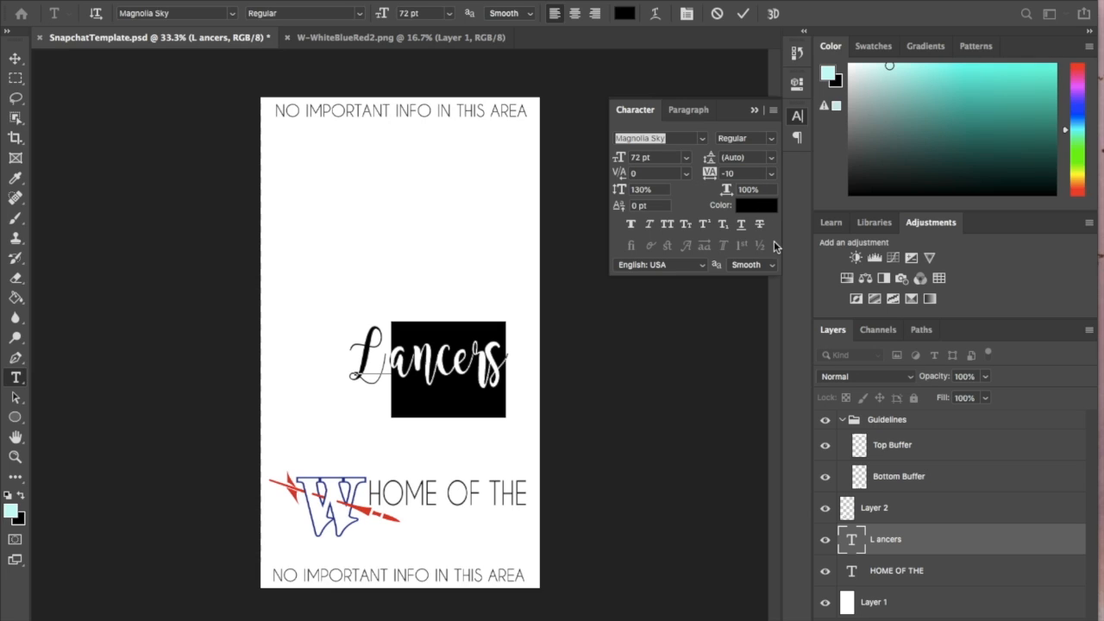
click(771, 174)
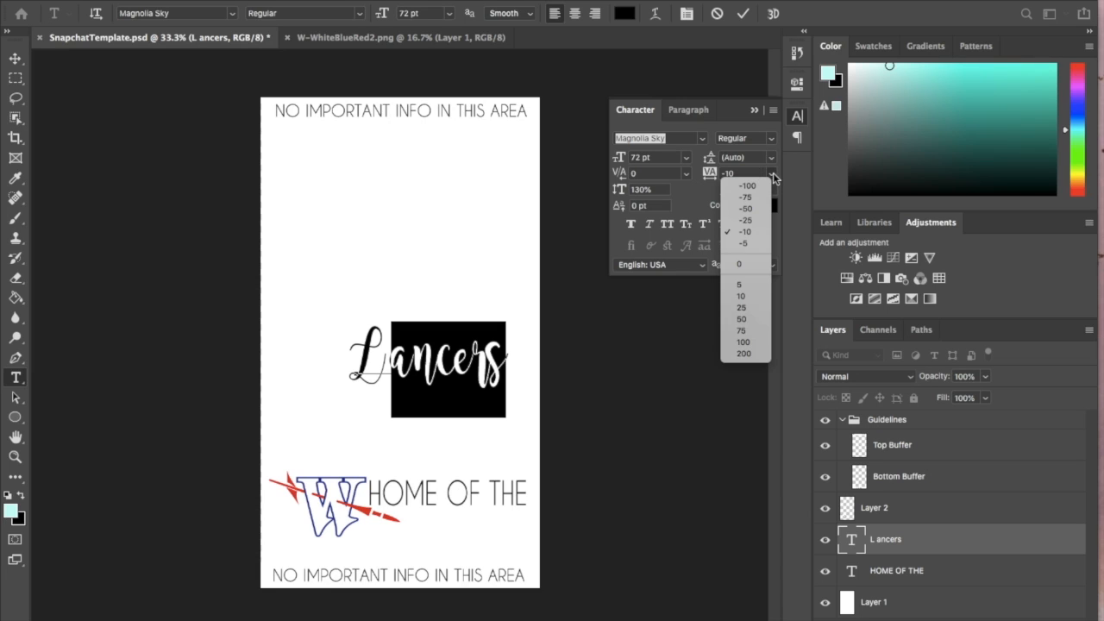
click(746, 220)
click(15, 58)
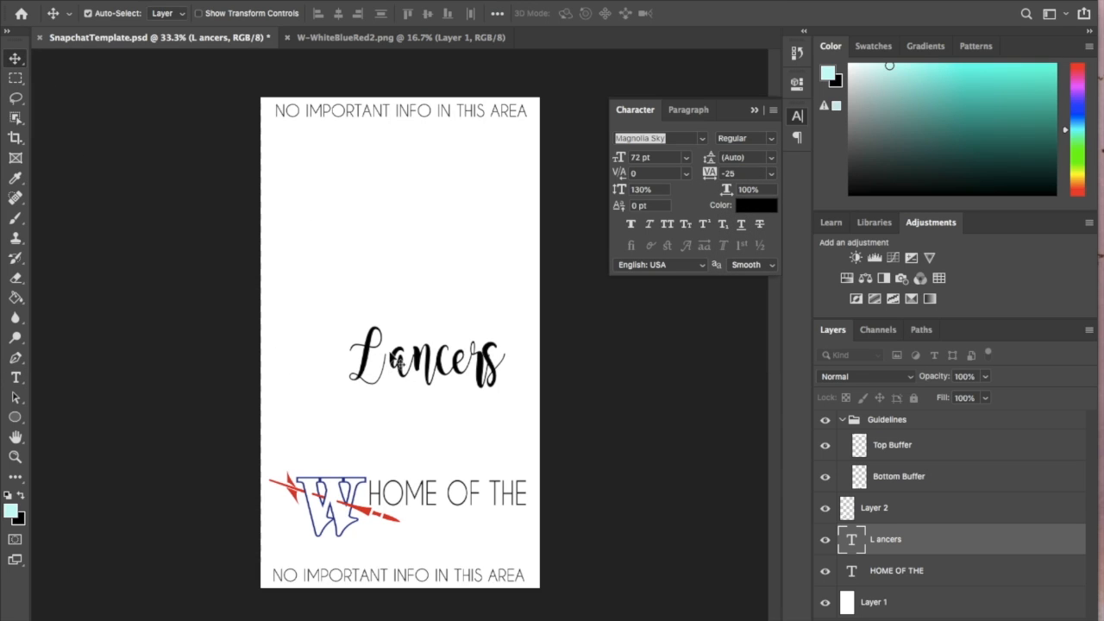
Step: Reduce the space between the L and ancers to 48 pt and then to 36 pt
click(16, 377)
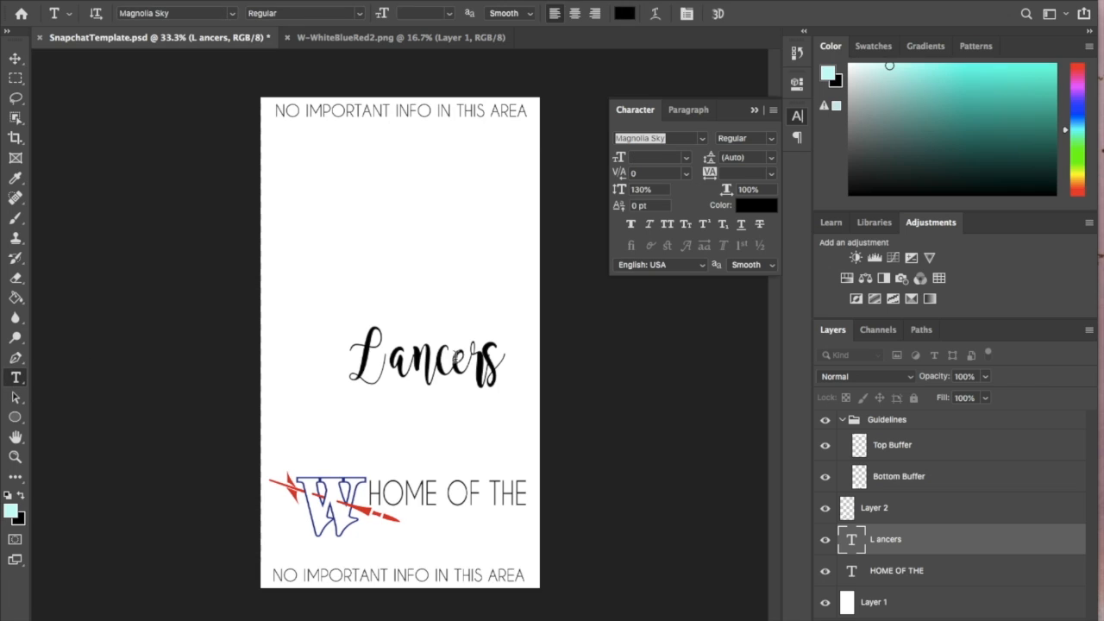
drag(395, 366, 381, 364)
click(448, 13)
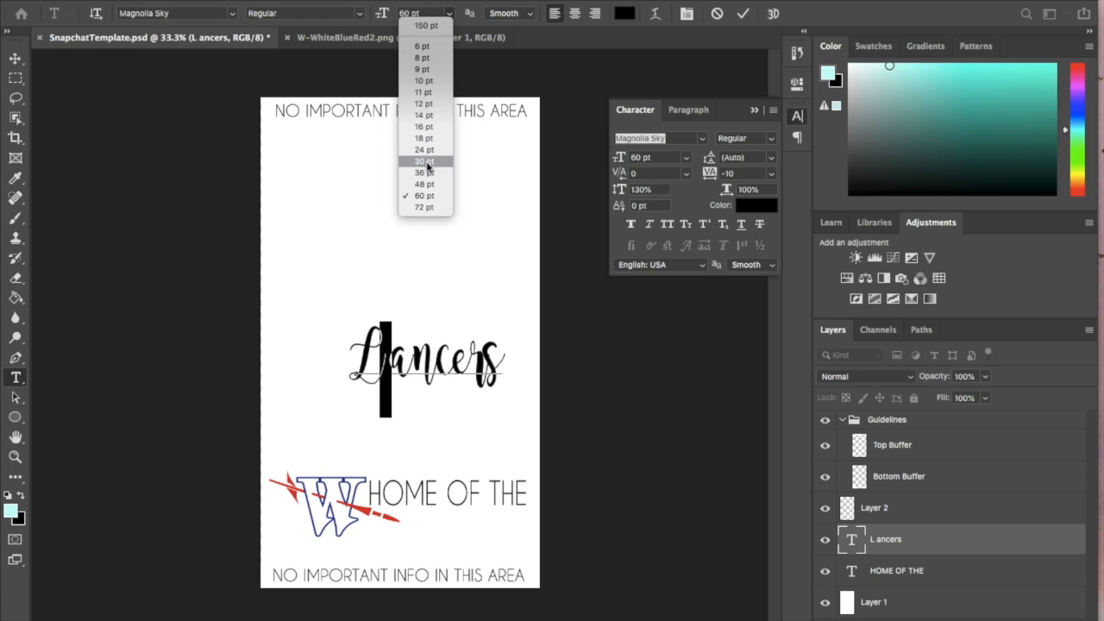
click(423, 185)
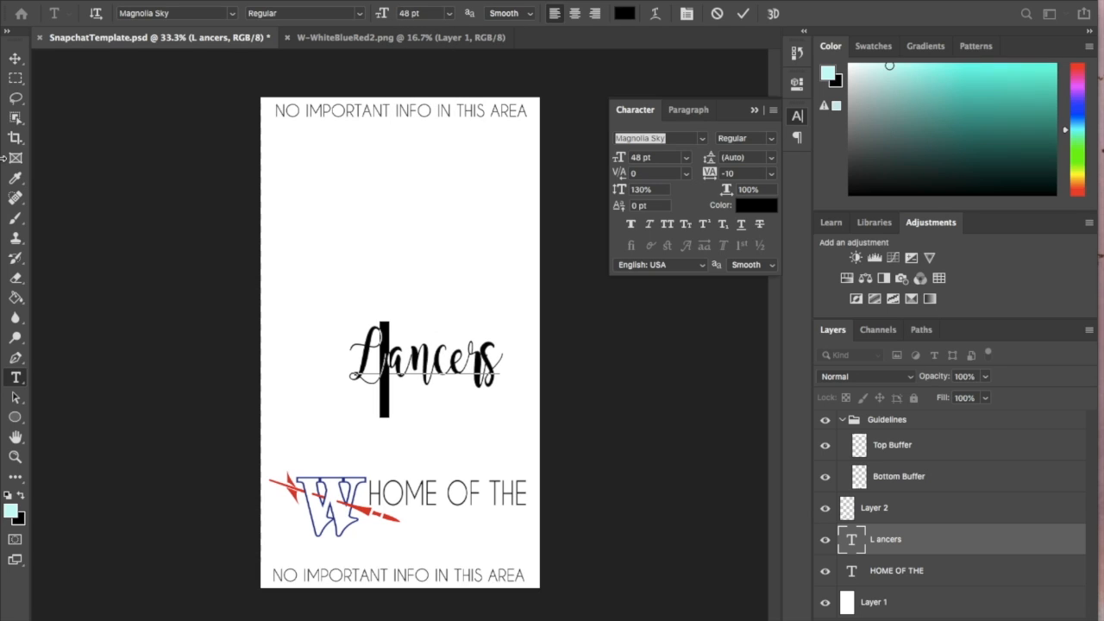
click(449, 13)
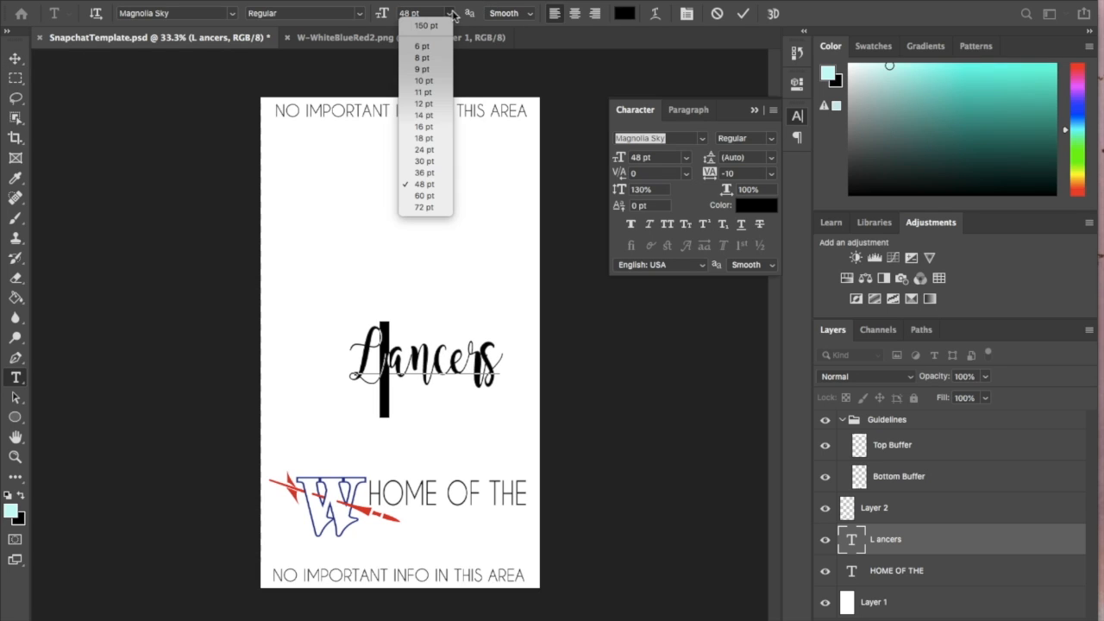
click(438, 182)
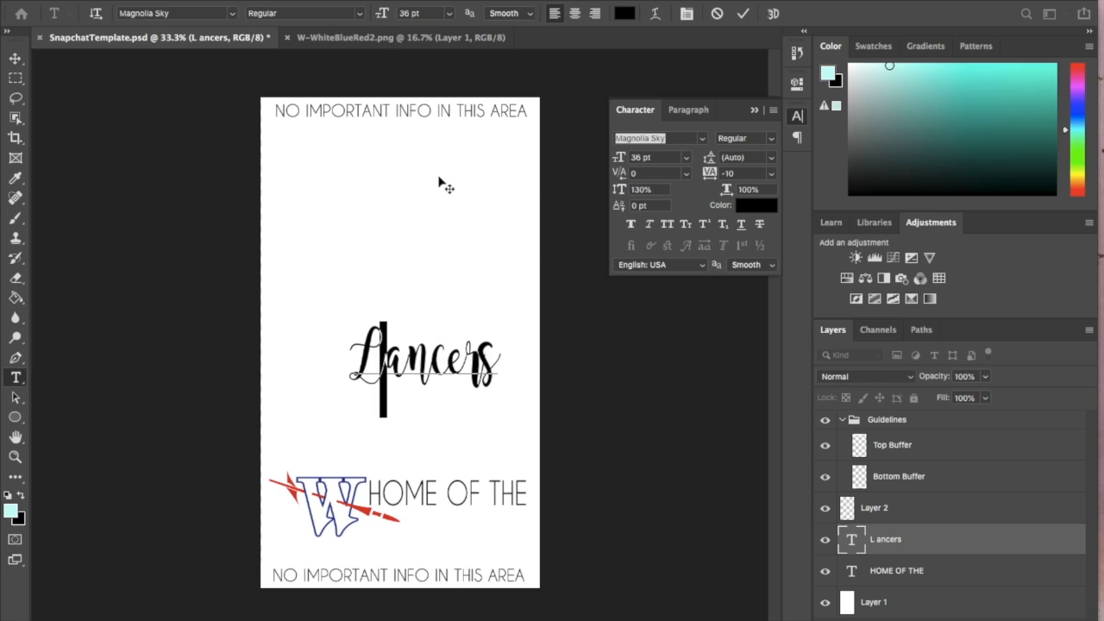
click(409, 344)
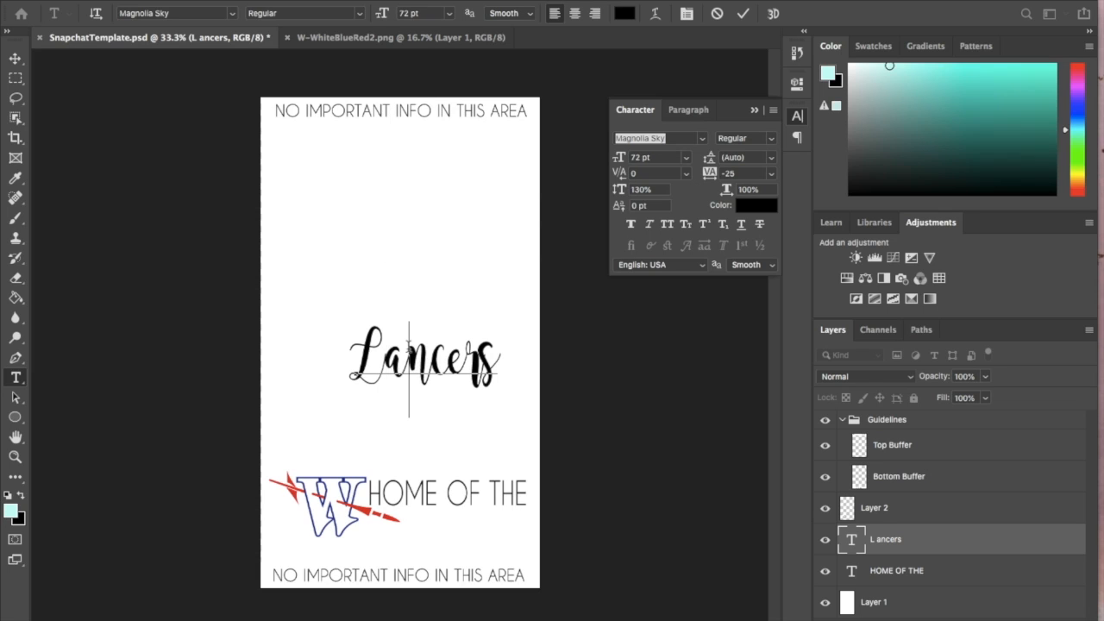
Step: Sample the red of the arrow in the W logo as the foreground color
key(ctrl+a)
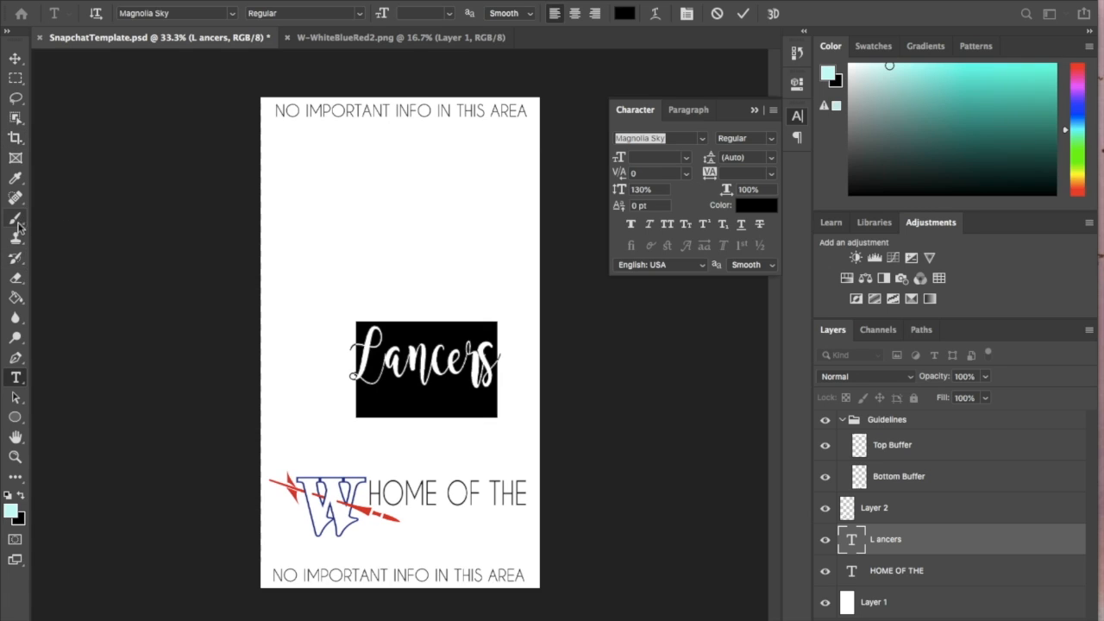
click(16, 178)
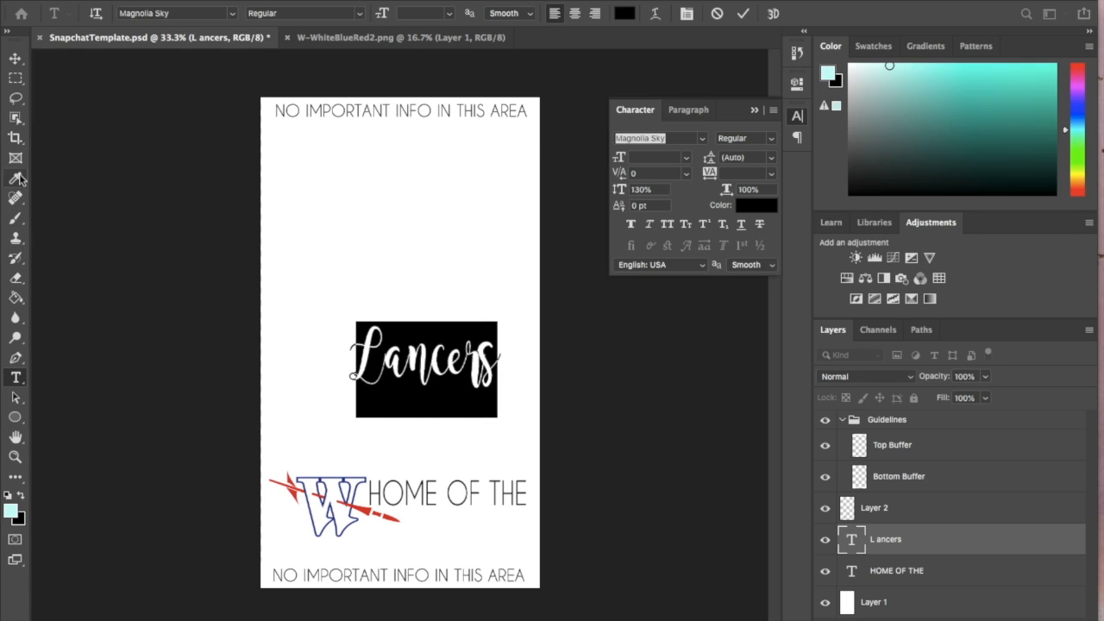
click(371, 508)
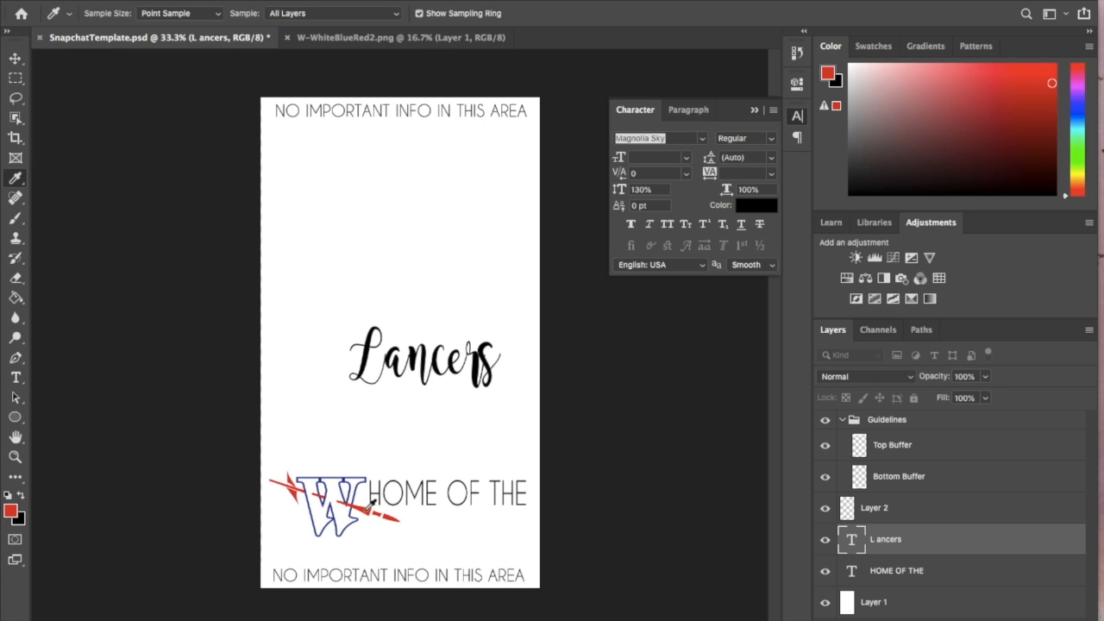
Step: Apply the sampled red to the whole Lancers text and move it just below HOME OF THE, slightly overlapping it
click(16, 377)
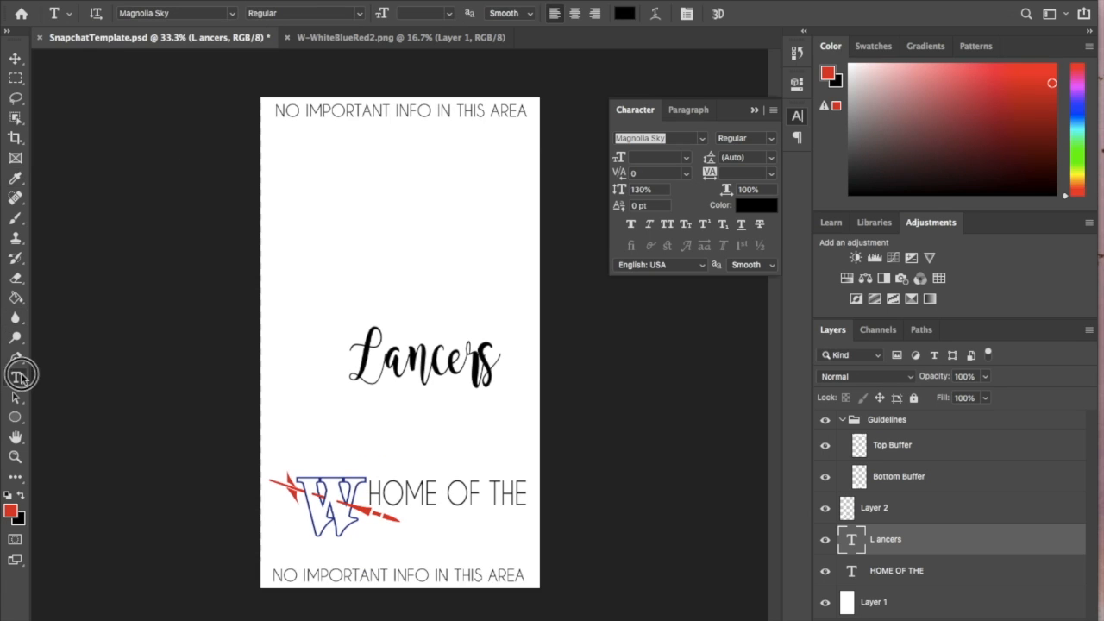
drag(465, 355, 371, 371)
key(ctrl+a)
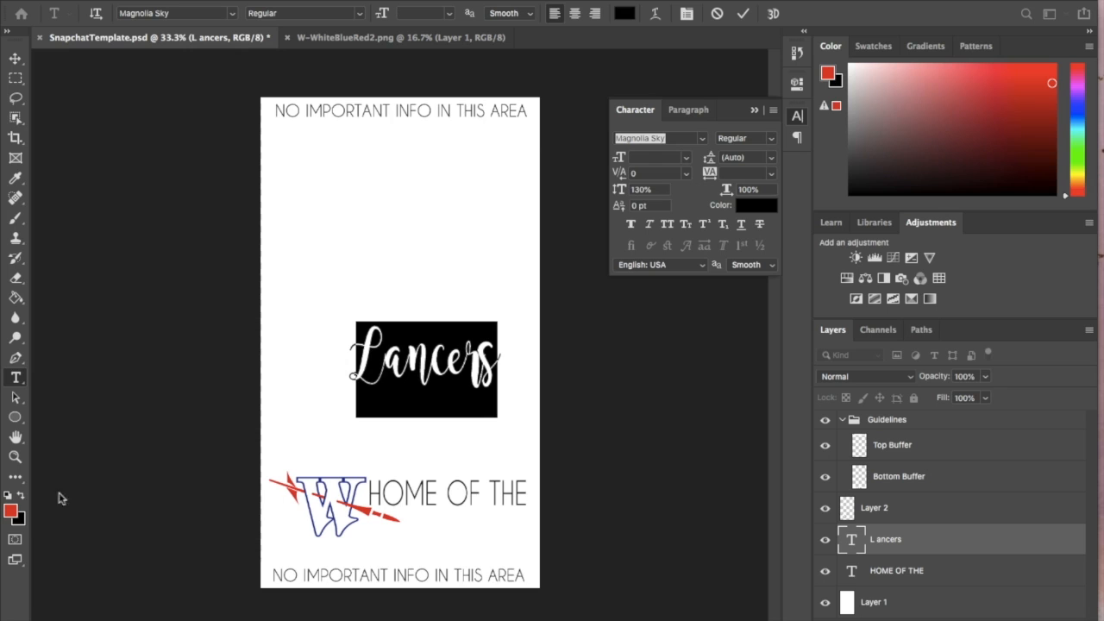
click(22, 496)
click(22, 495)
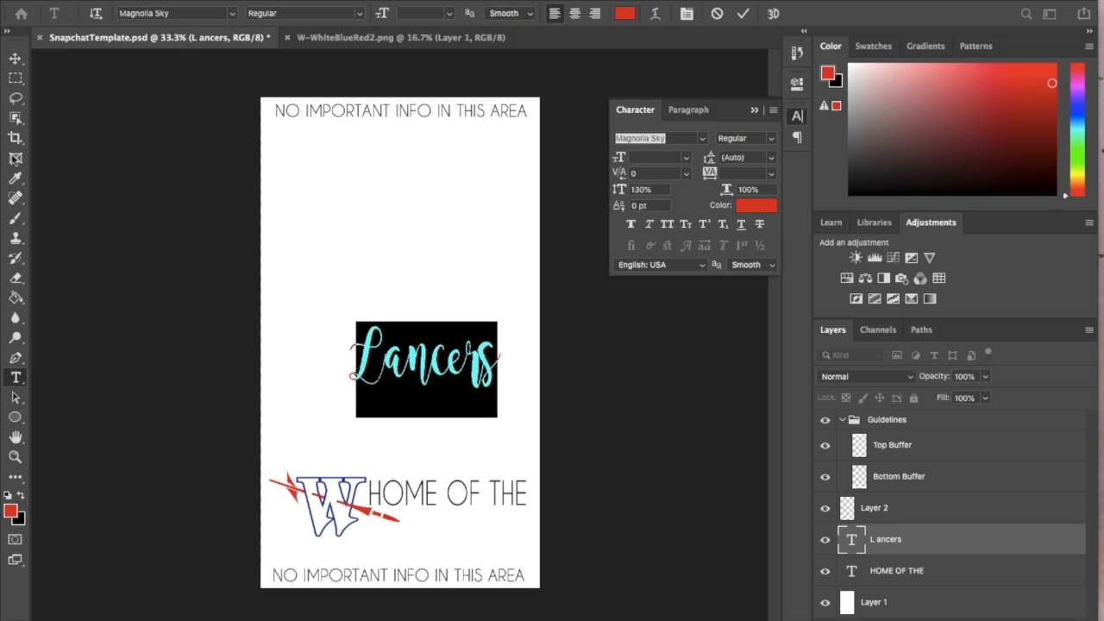
click(15, 54)
drag(443, 370, 453, 537)
Step: Try to recolor the HOME OF THE text by selecting its lettering and swapping the foreground and background colors
click(901, 573)
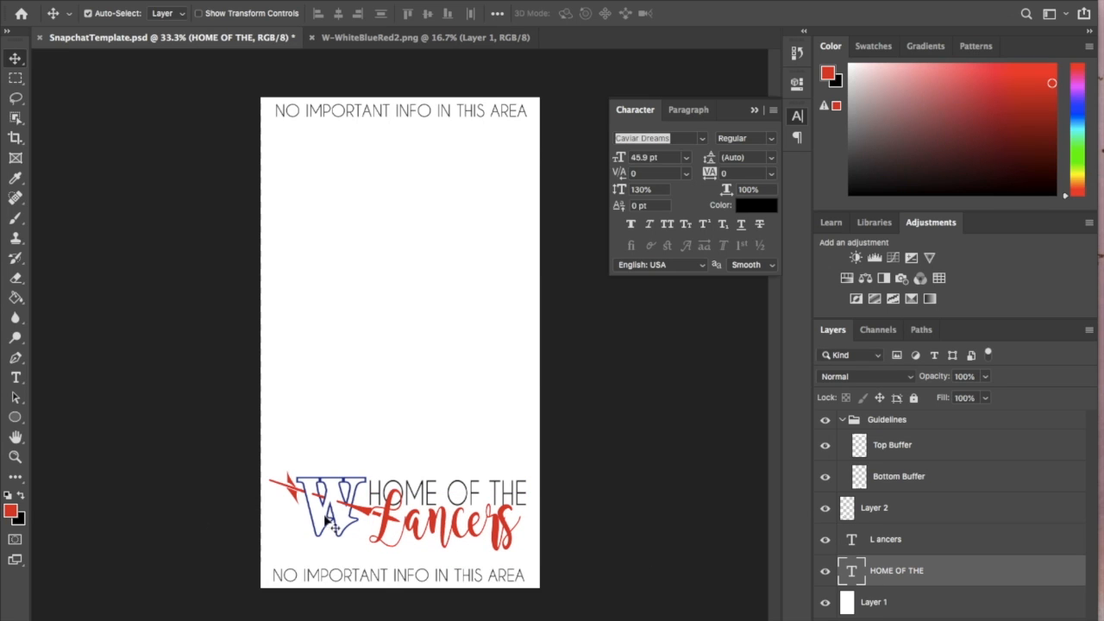
click(16, 378)
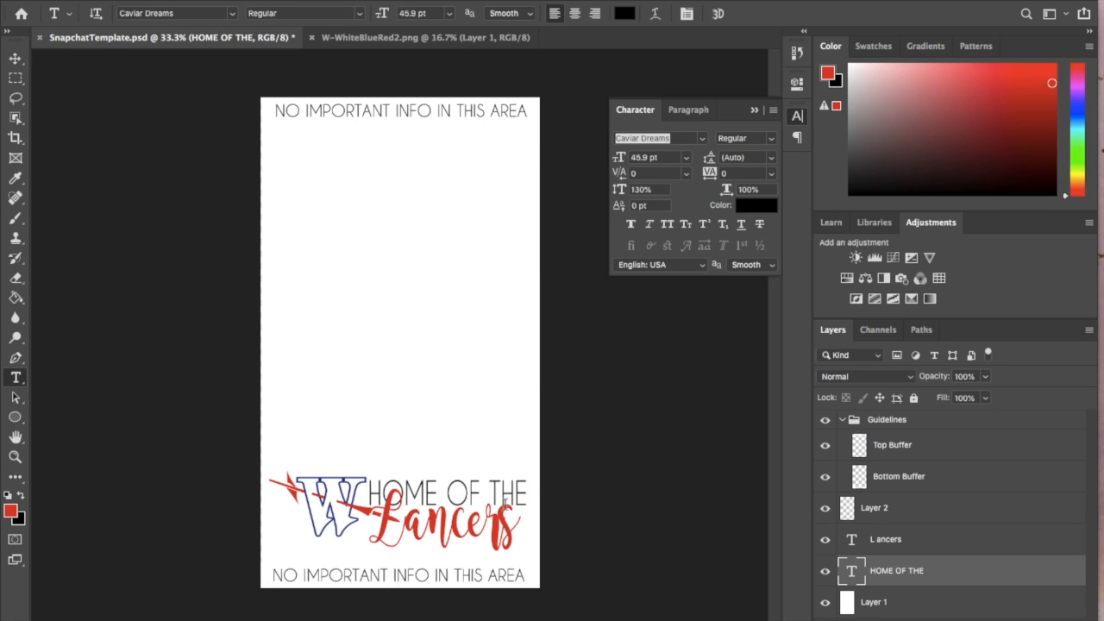
click(470, 509)
key(ctrl+a)
click(21, 497)
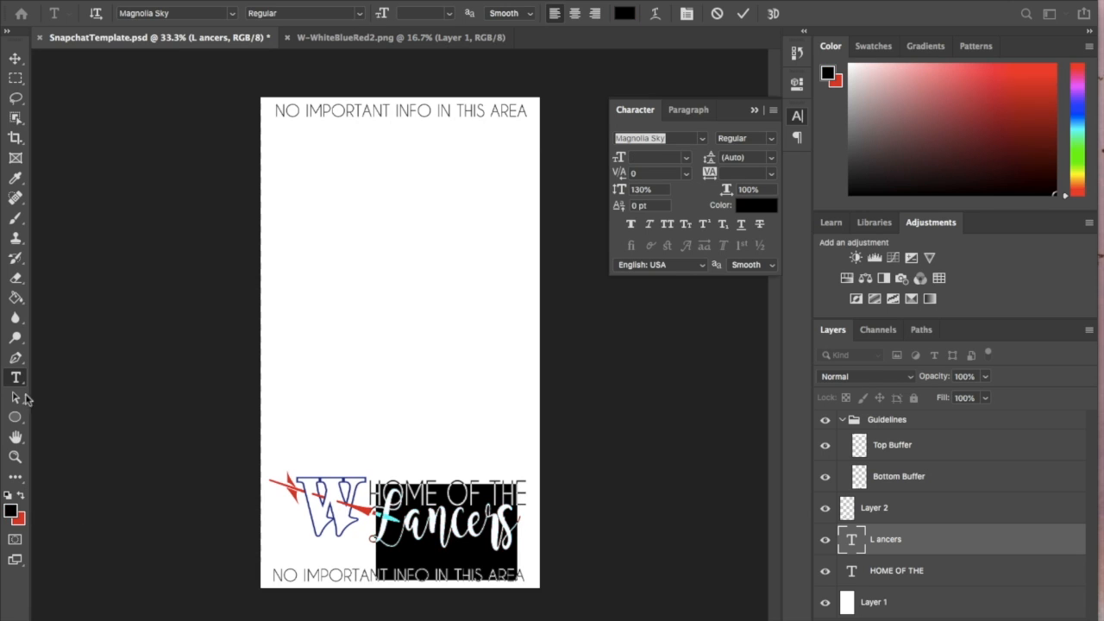
Step: Sample the dark blue of the W logo's outline as the foreground color
click(16, 178)
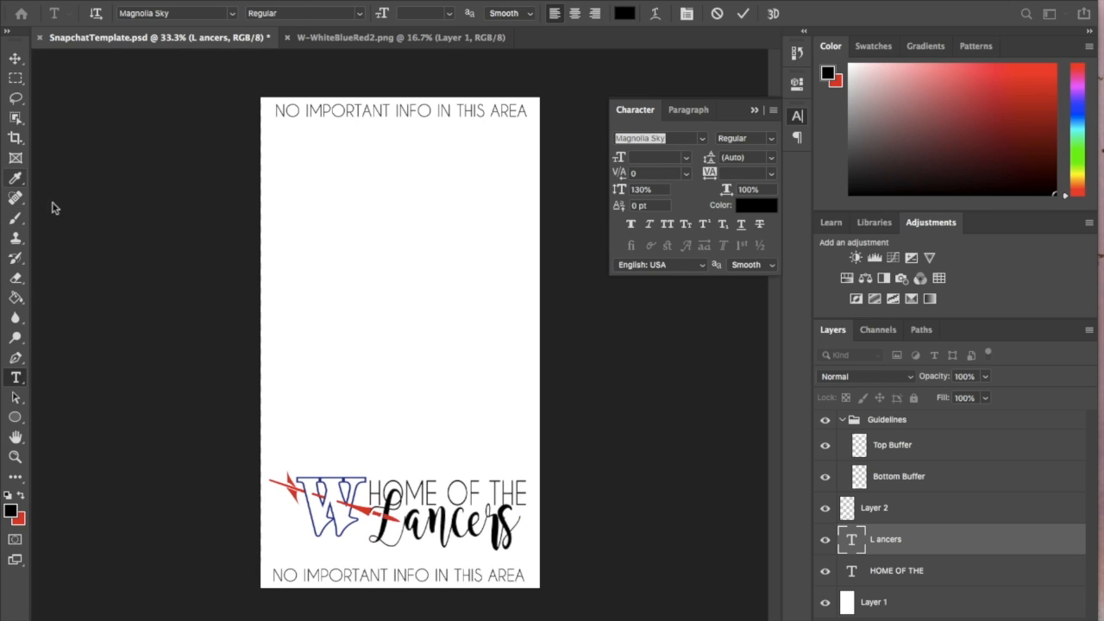
key(ctrl+plus)
key(ctrl+plus)
key(ctrl+plus)
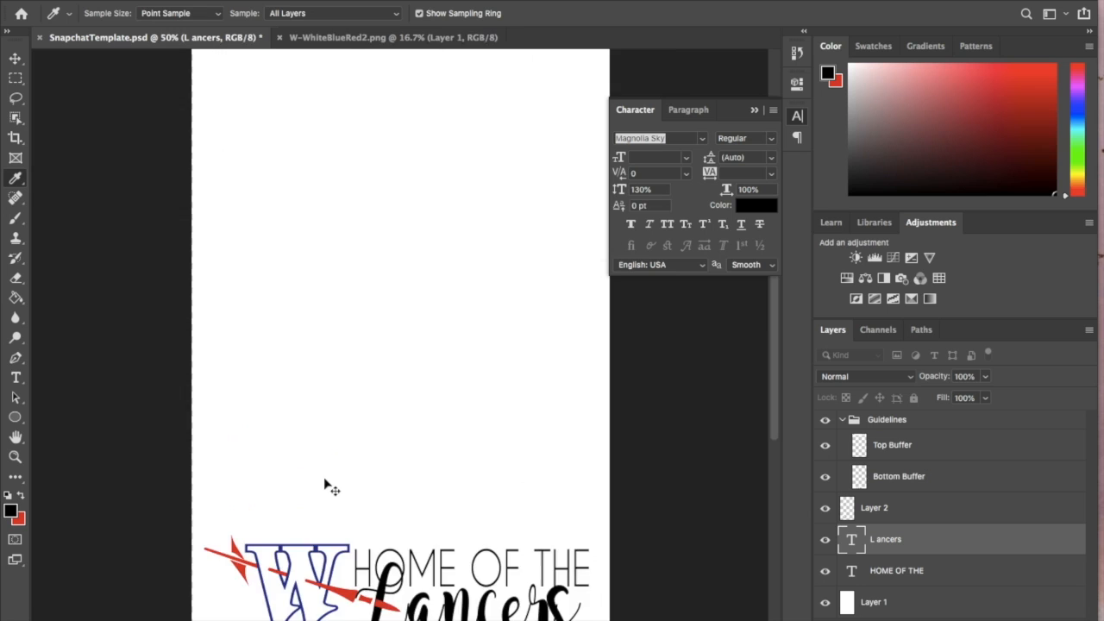
scroll(325, 478, up, 10)
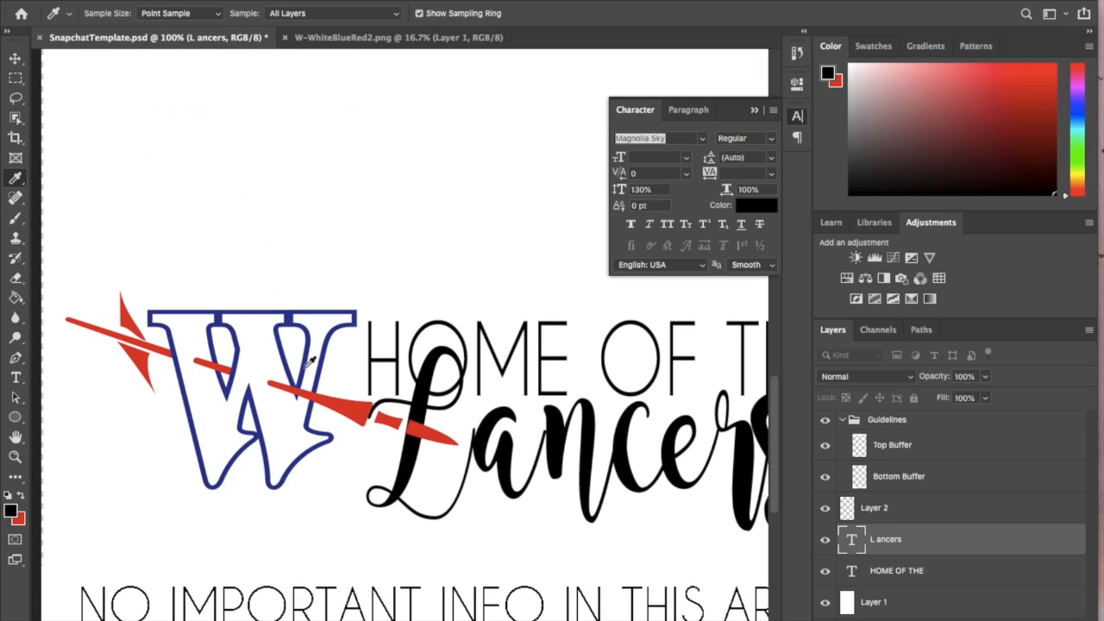
click(292, 311)
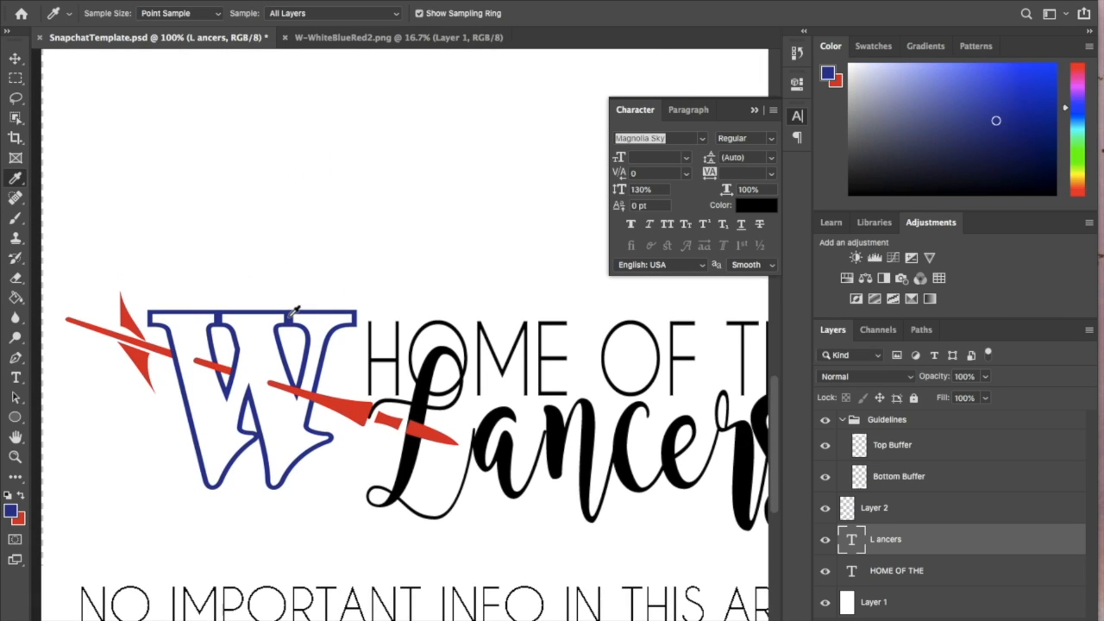
Step: Recolor the whole Lancers text with the sampled red
click(16, 57)
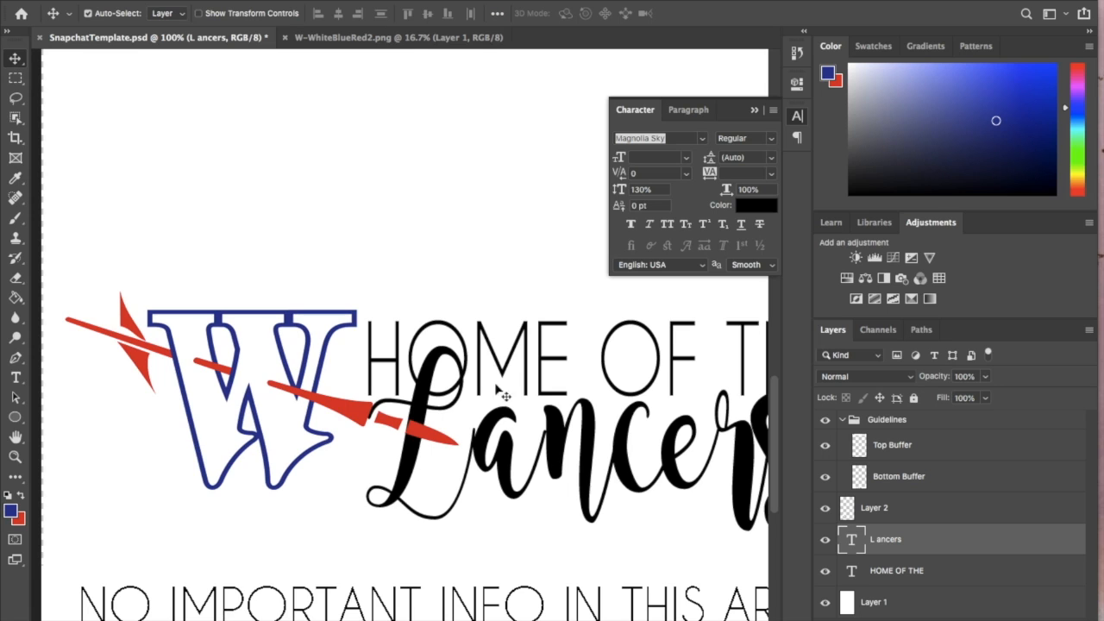
click(15, 378)
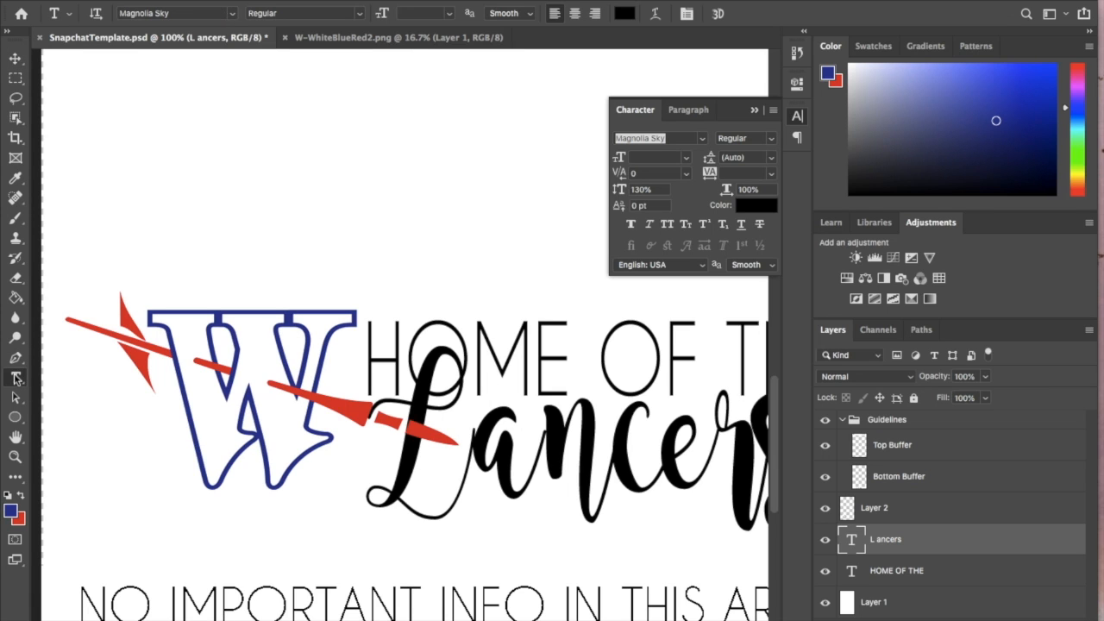
key(super+minus)
key(super+minus)
click(494, 356)
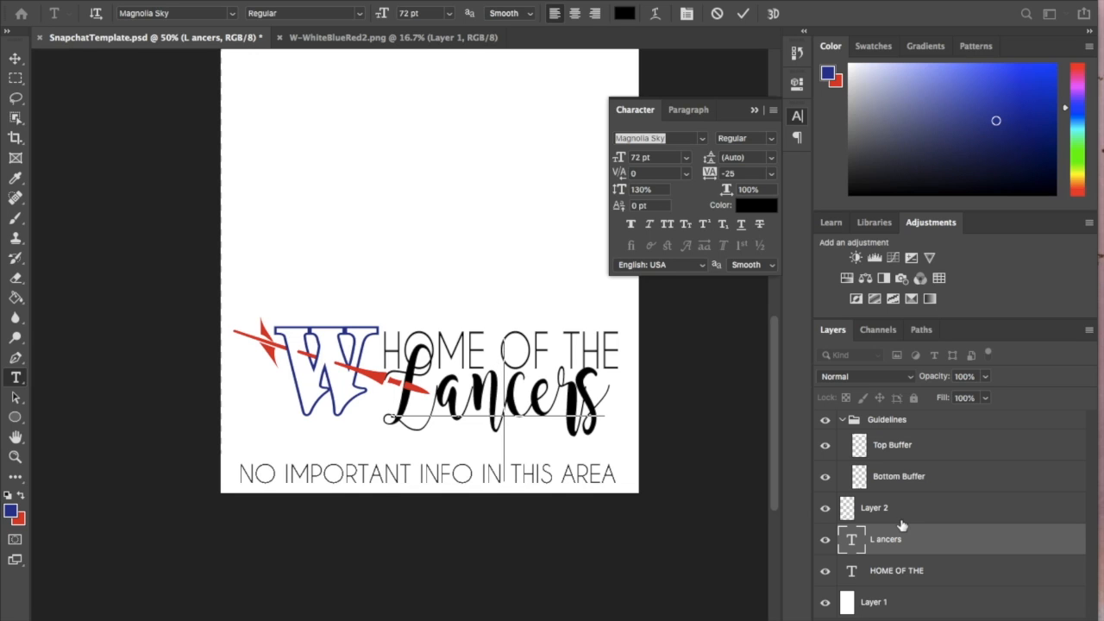
key(super+a)
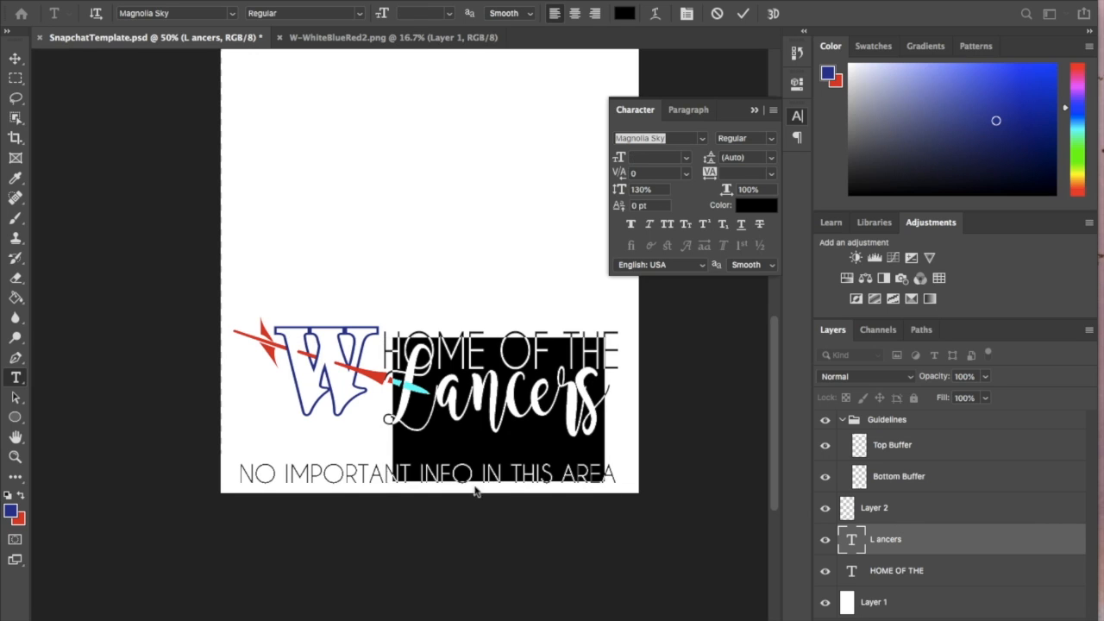
click(23, 497)
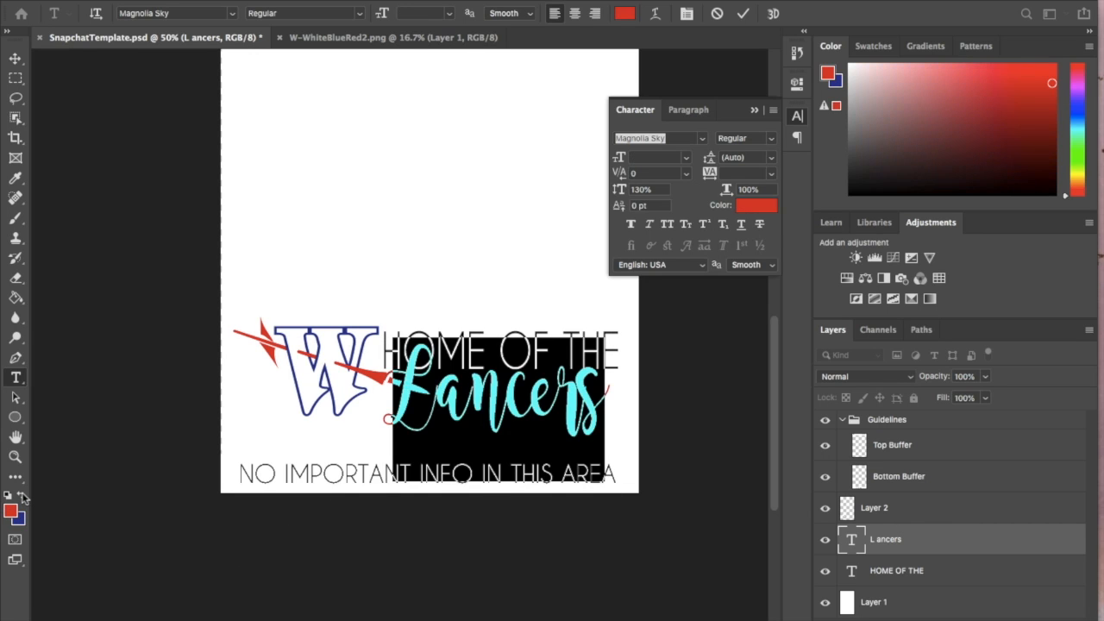
click(19, 58)
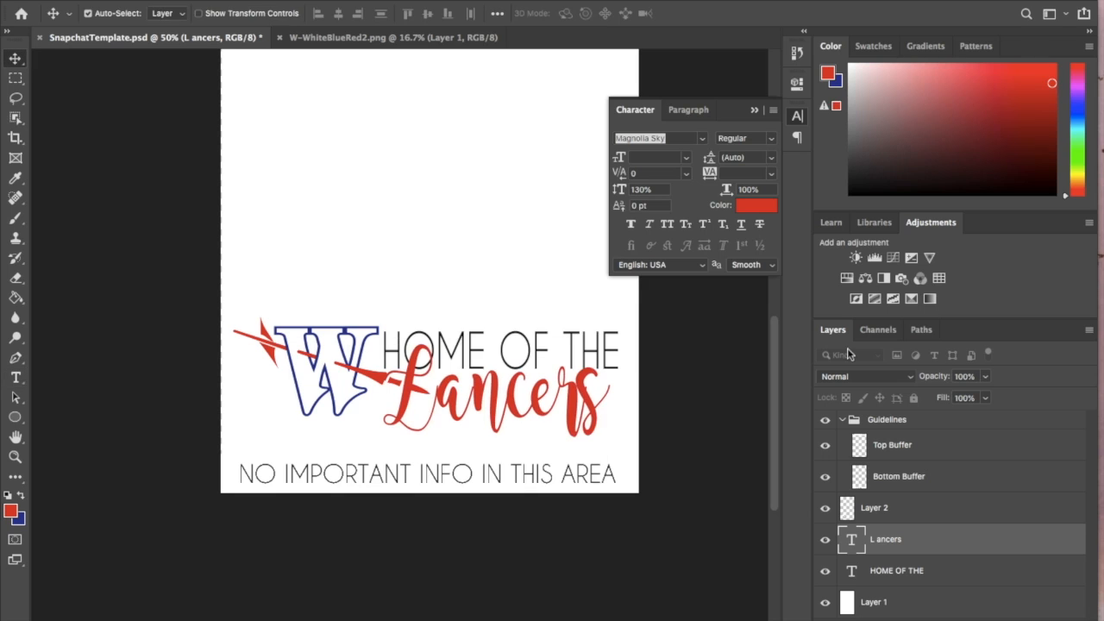
Step: Recolor the HOME OF THE text with the sampled dark blue, hiding the Lancers layer while editing and showing it again
click(883, 579)
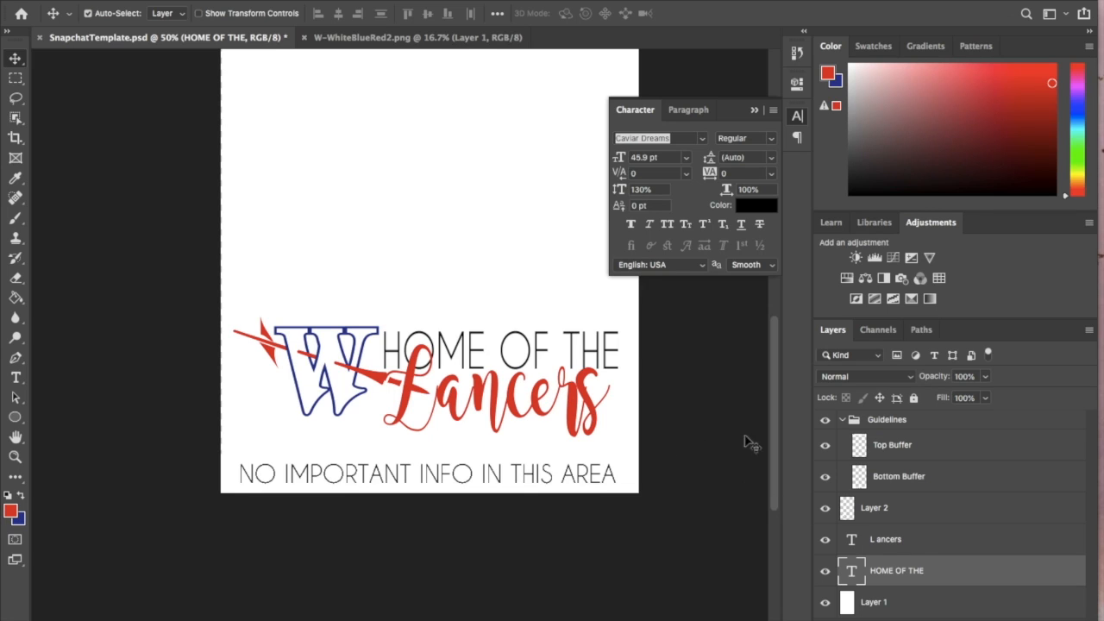
click(825, 540)
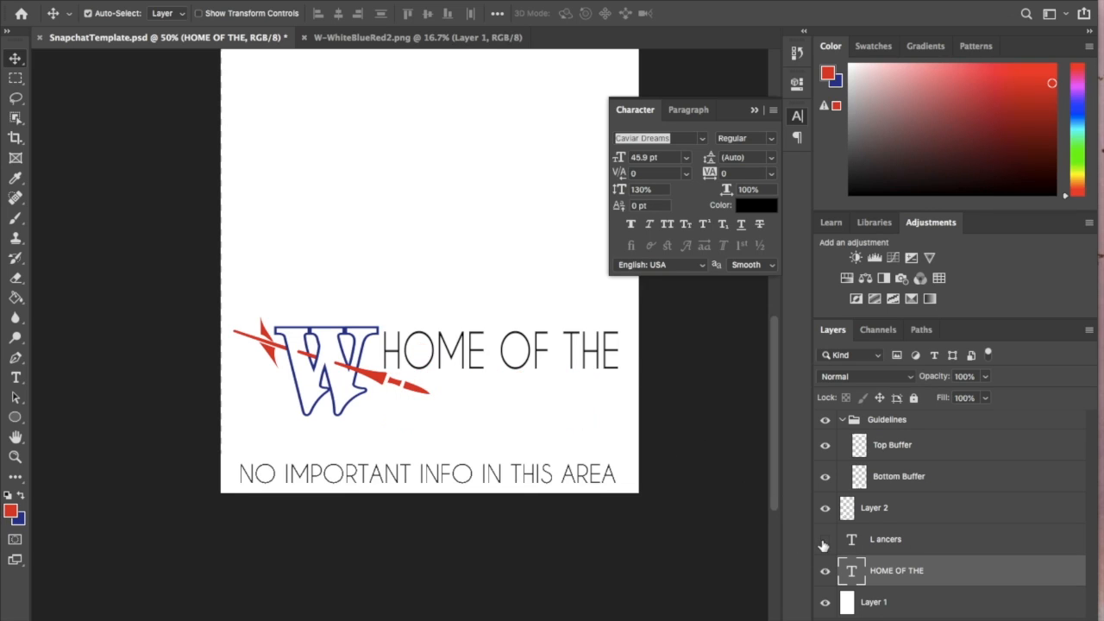
click(16, 376)
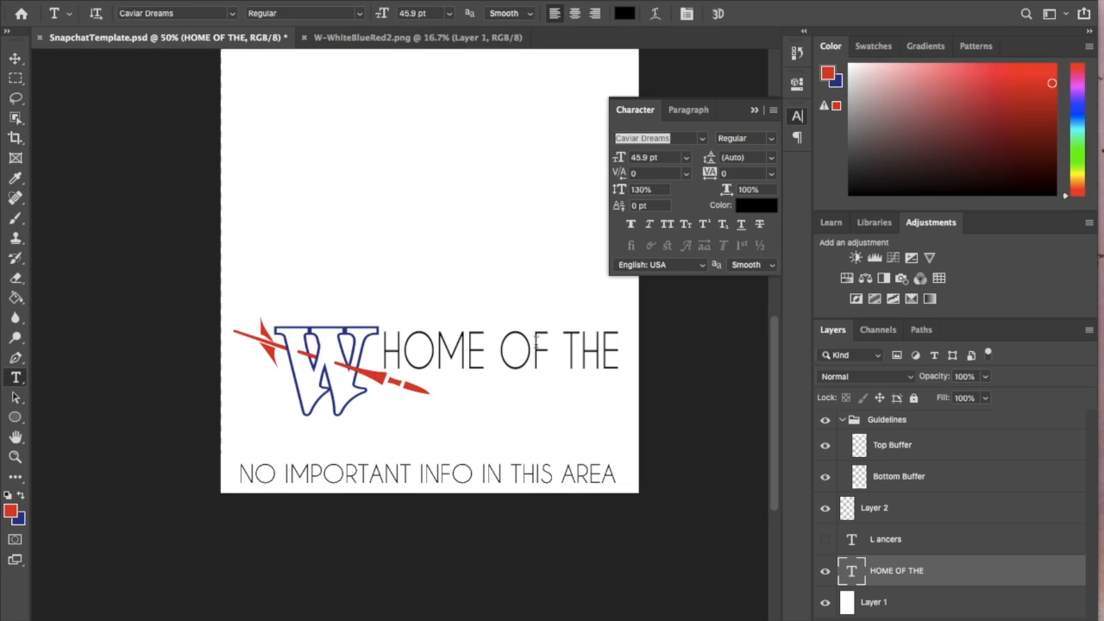
key(Return)
click(23, 493)
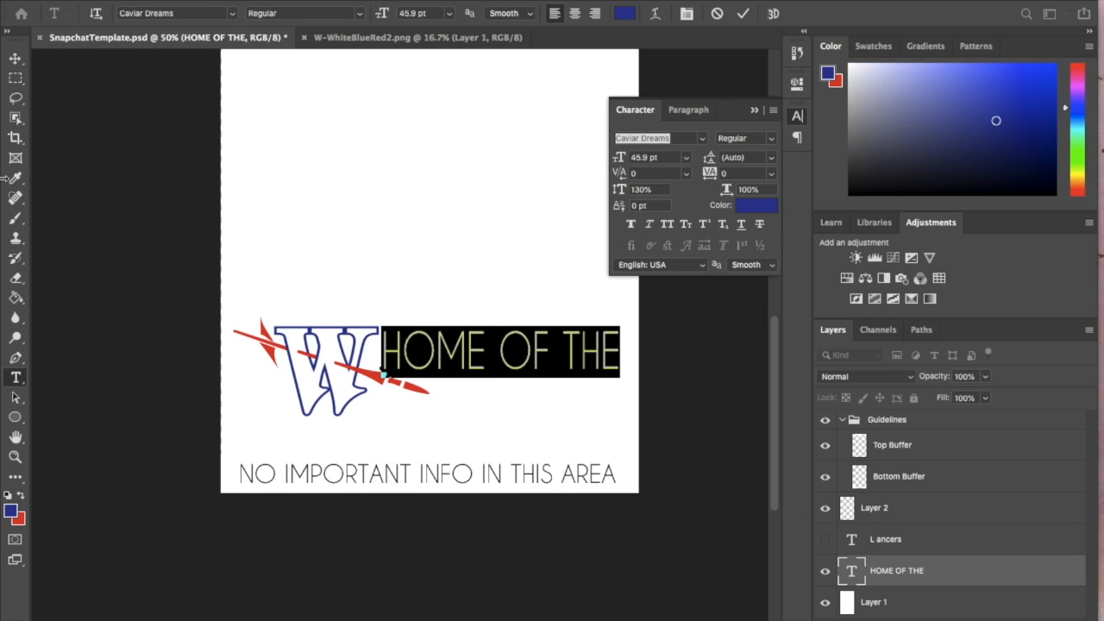
click(16, 58)
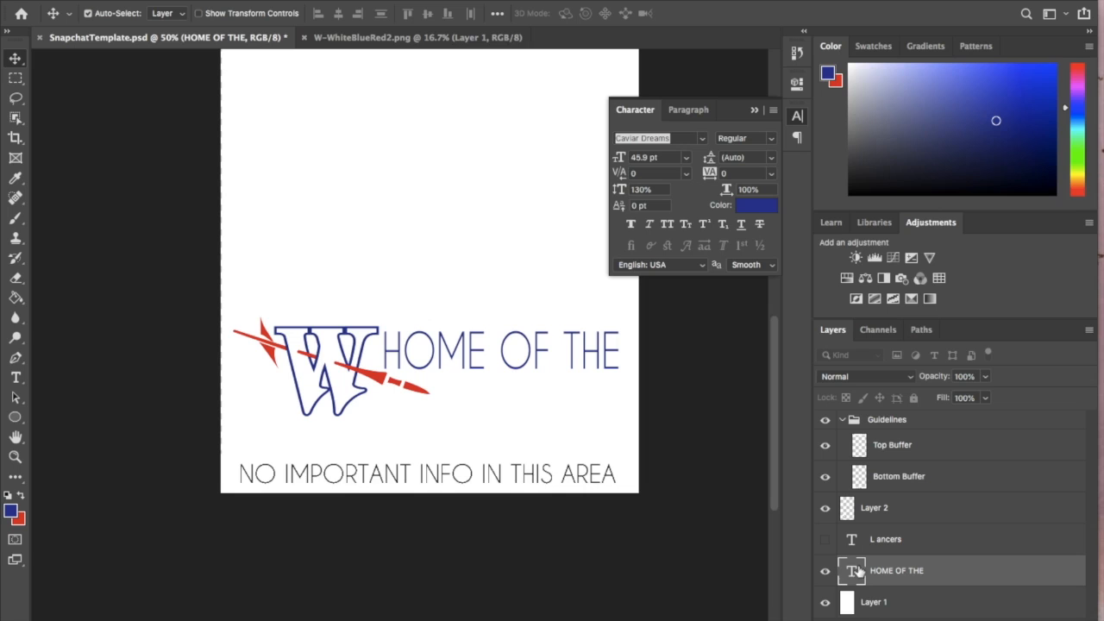
click(825, 539)
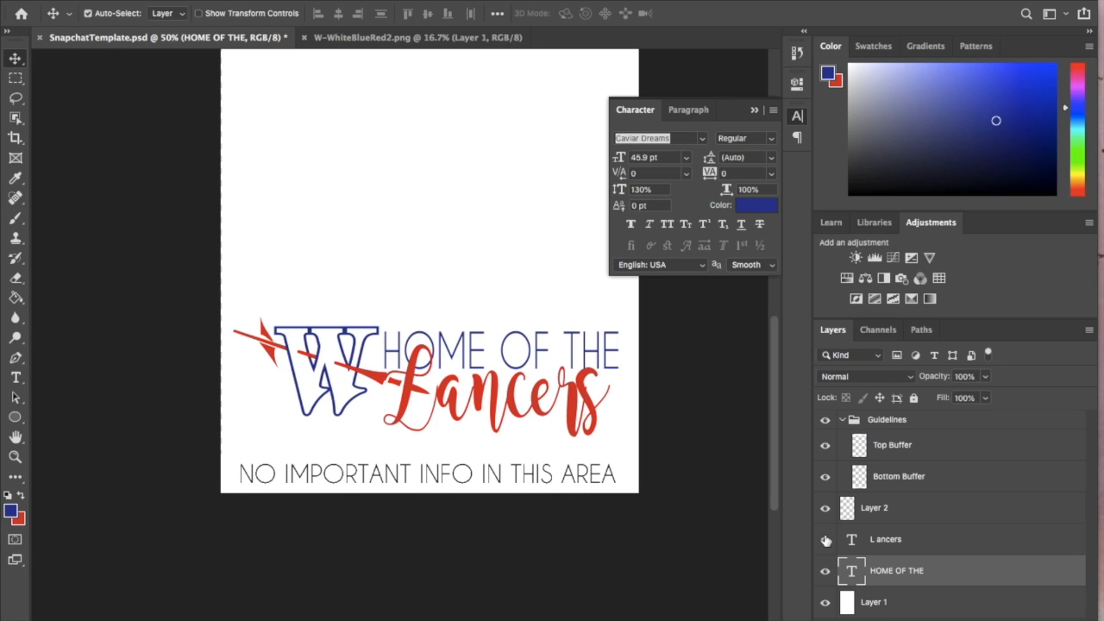
Step: Nudge the W logo on Layer 2 to the left, away from the HOME OF THE text
click(876, 510)
key(Left)
key(Left)
key(Left)
key(Left)
key(Left)
key(Left)
key(Left)
key(Left)
key(Left)
key(Left)
key(Left)
key(Left)
key(Left)
key(Left)
key(Left)
key(Left)
key(Left)
key(Left)
key(Left)
key(Left)
key(Left)
key(Left)
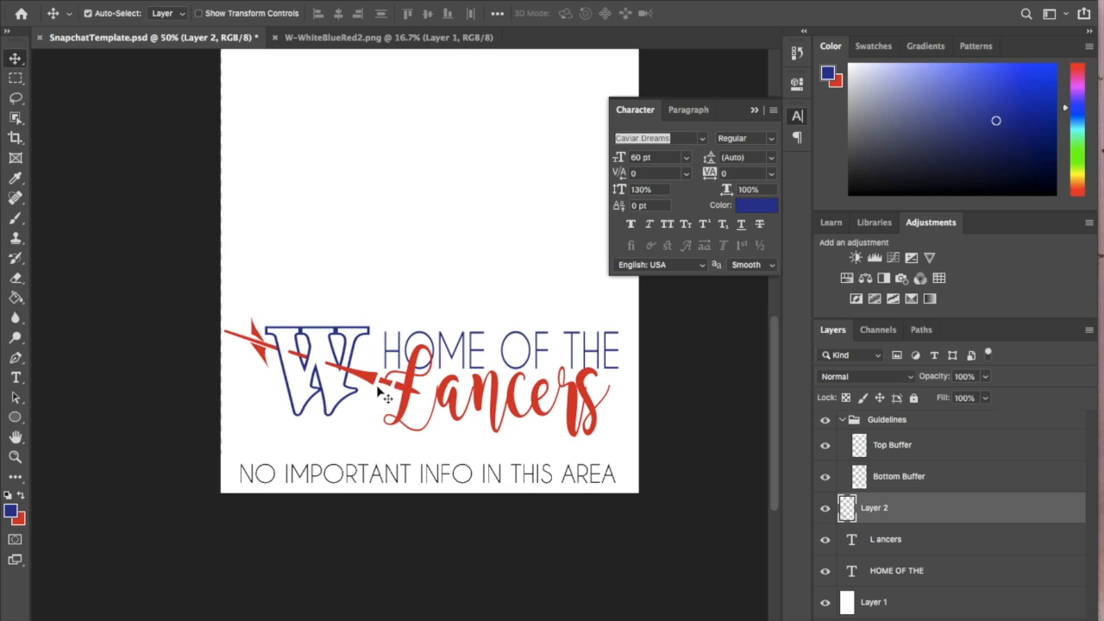
Step: Change the color of the entire Lancers text to the logo's dark blue
click(888, 539)
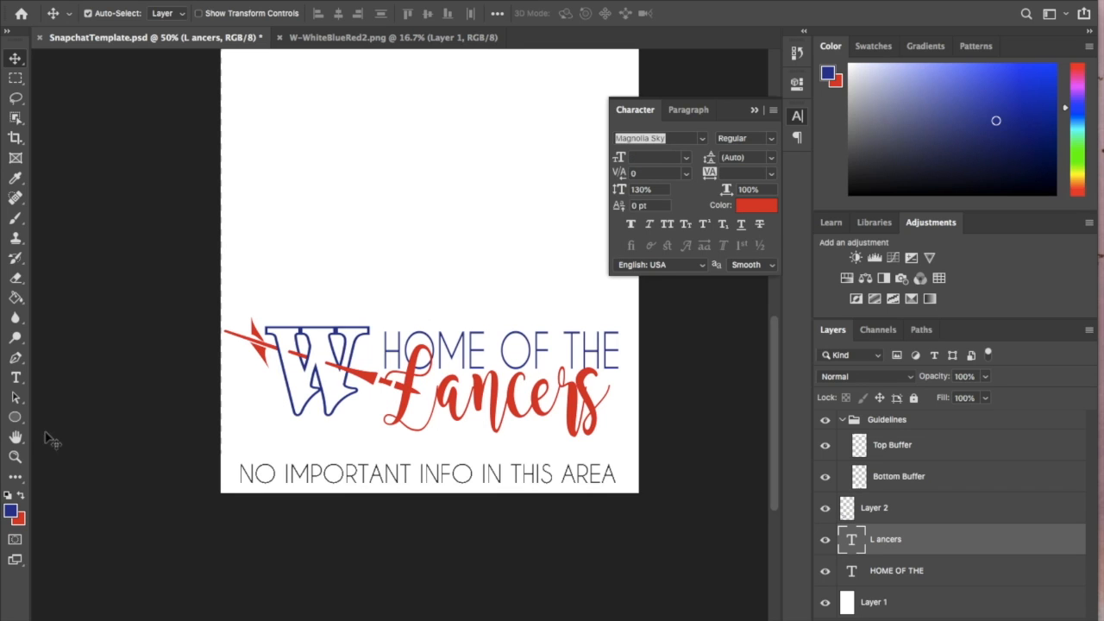
click(16, 393)
click(16, 379)
click(475, 422)
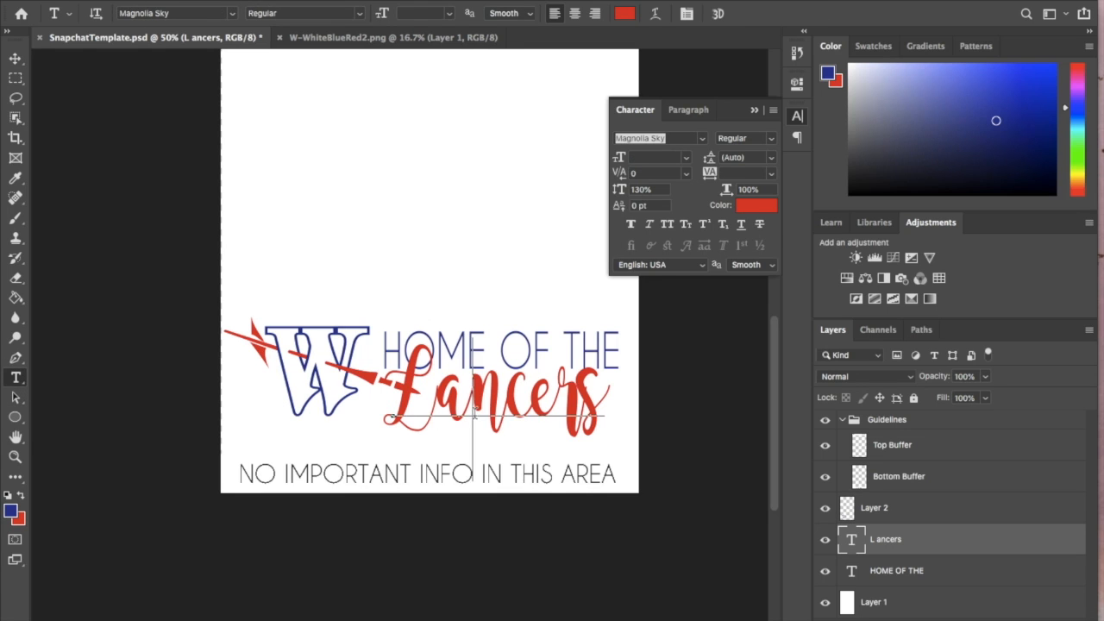
key(ctrl+a)
click(21, 498)
click(952, 565)
click(870, 538)
click(576, 421)
key(super+a)
click(22, 498)
Step: Change the color of the entire HOME OF THE text to the logo's red
click(888, 570)
double_click(858, 571)
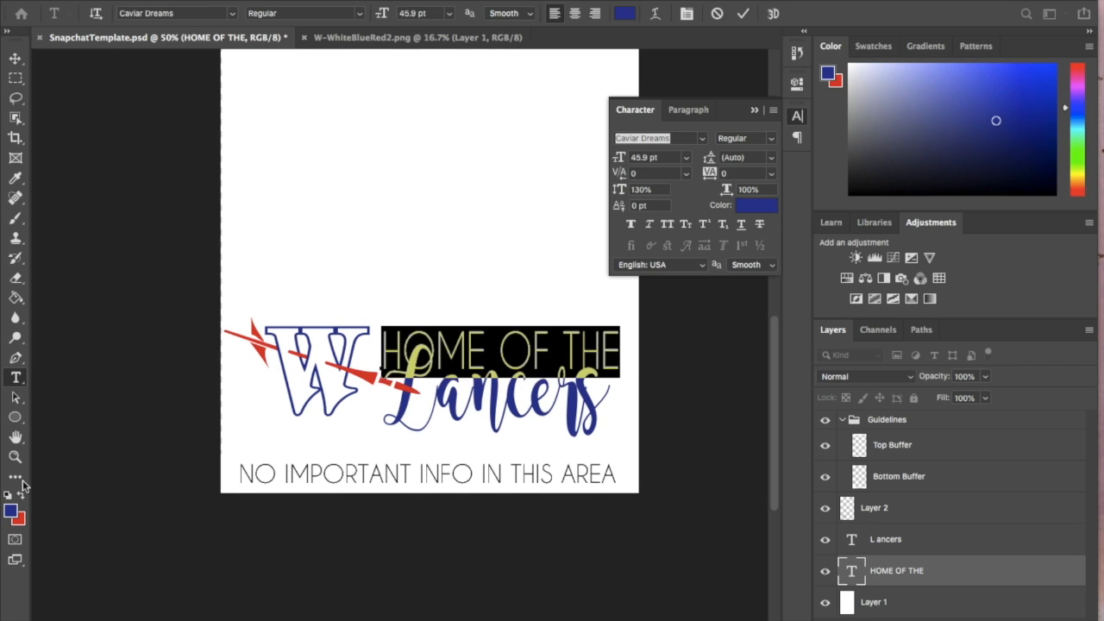
click(22, 498)
click(15, 59)
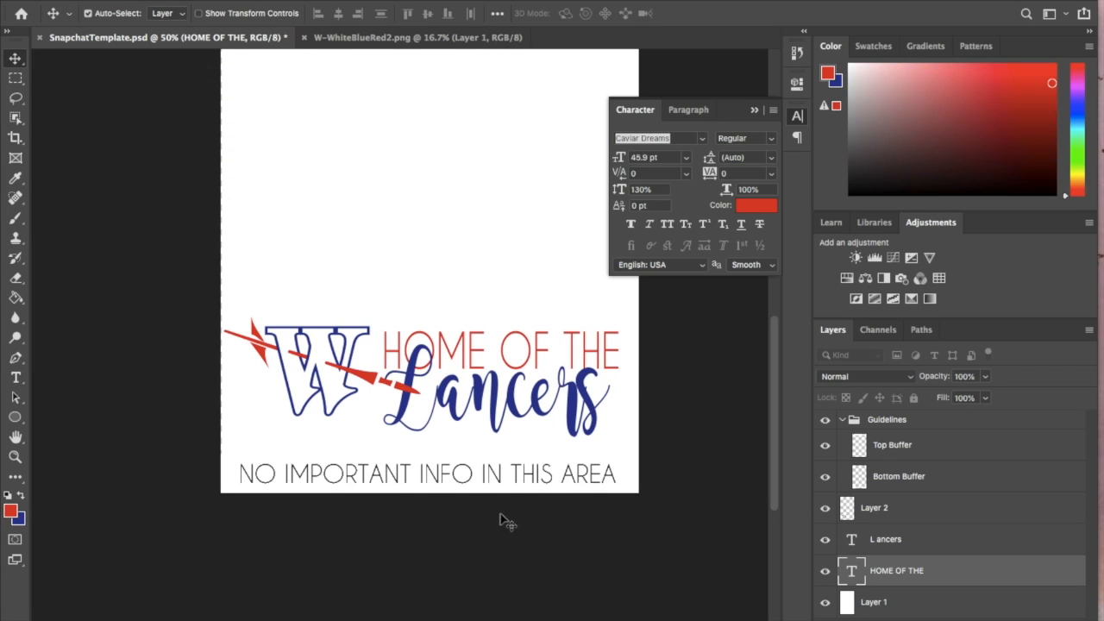
Step: Reorder the text layers so that Lancers sits directly beneath HOME OF THE in the layer stack
click(888, 540)
shift+click(890, 570)
drag(890, 576, 893, 586)
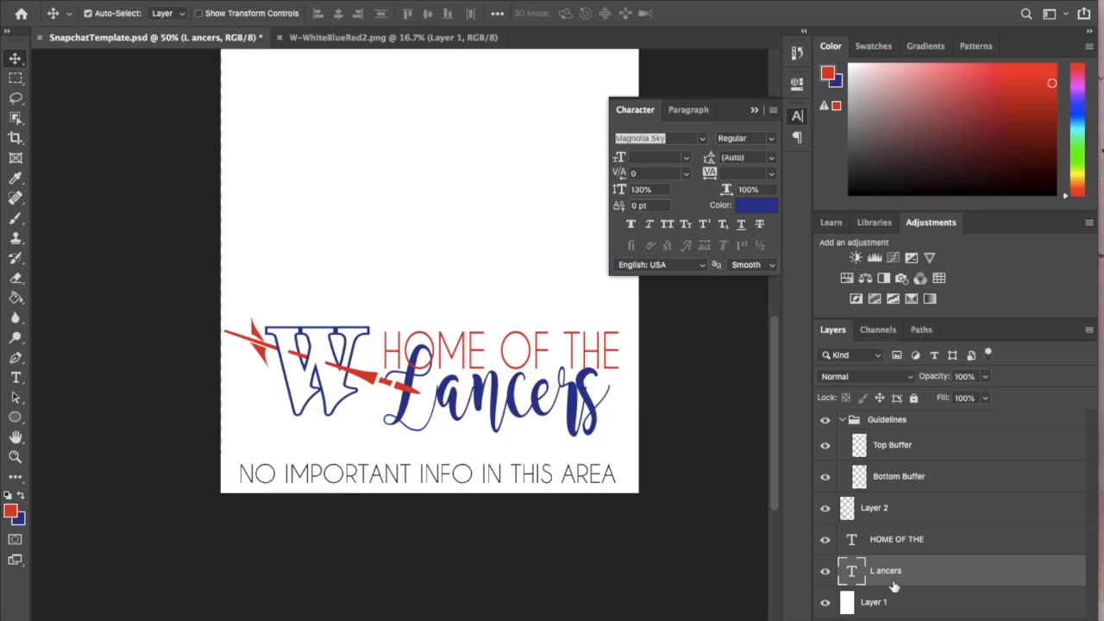
drag(899, 559, 892, 586)
Step: Change the font of the HOME OF THE text to Times Regular and nudge the text slightly left
click(891, 545)
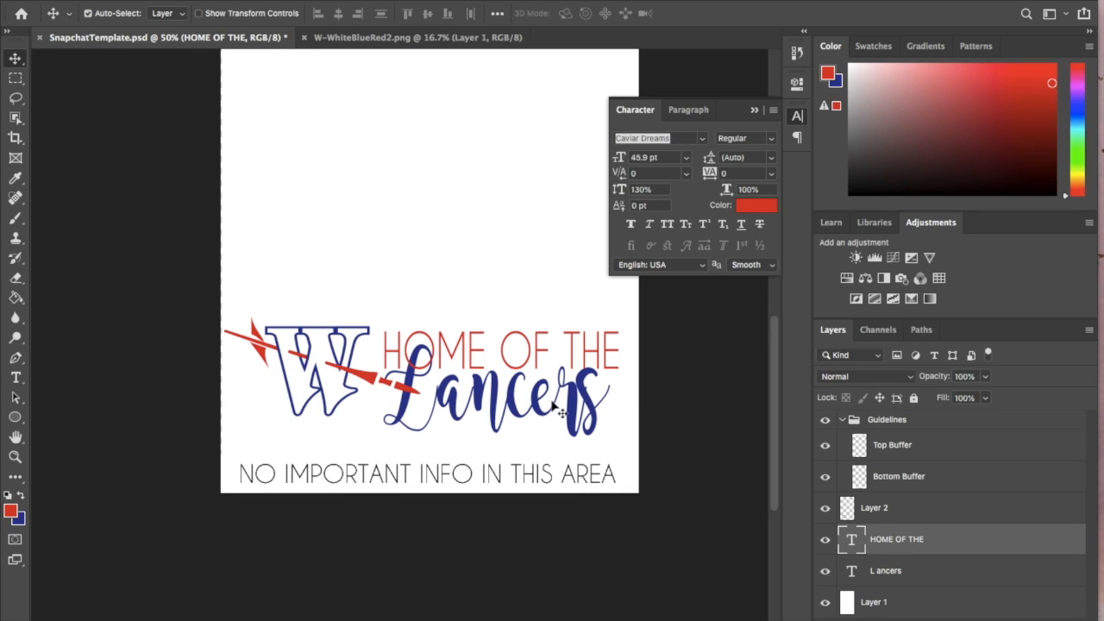
click(16, 377)
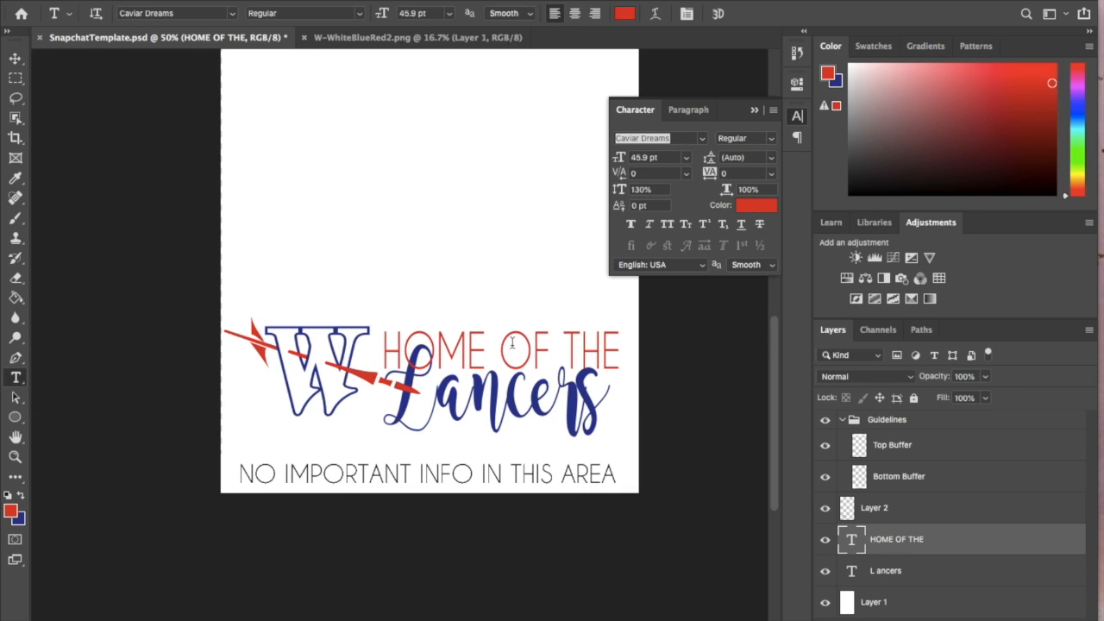
click(511, 343)
key(super+a)
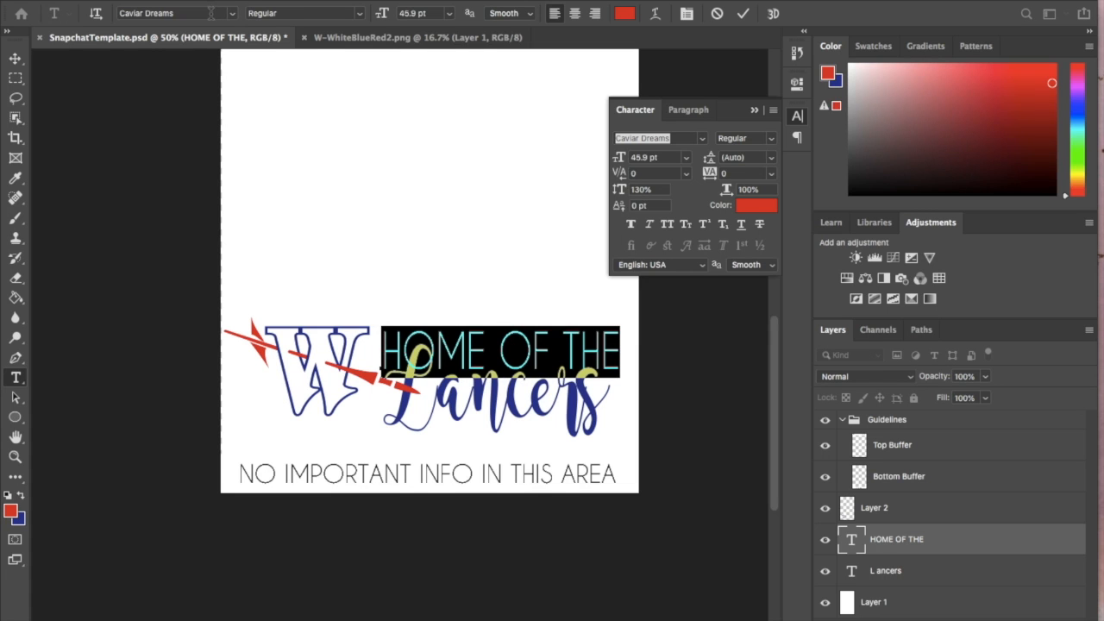
click(210, 13)
text(times)
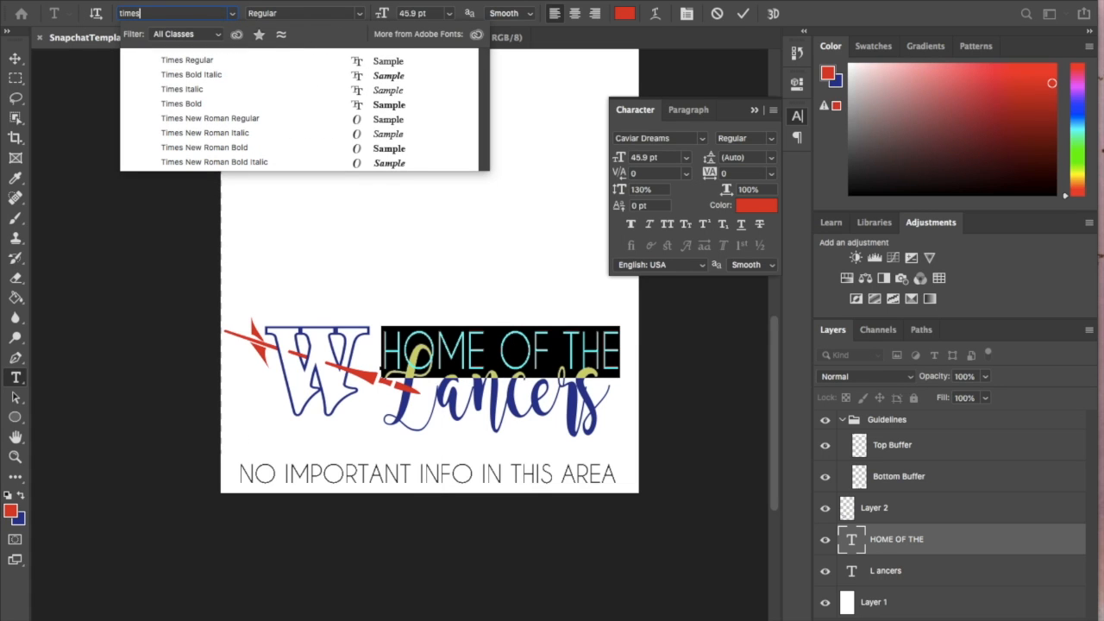
click(174, 61)
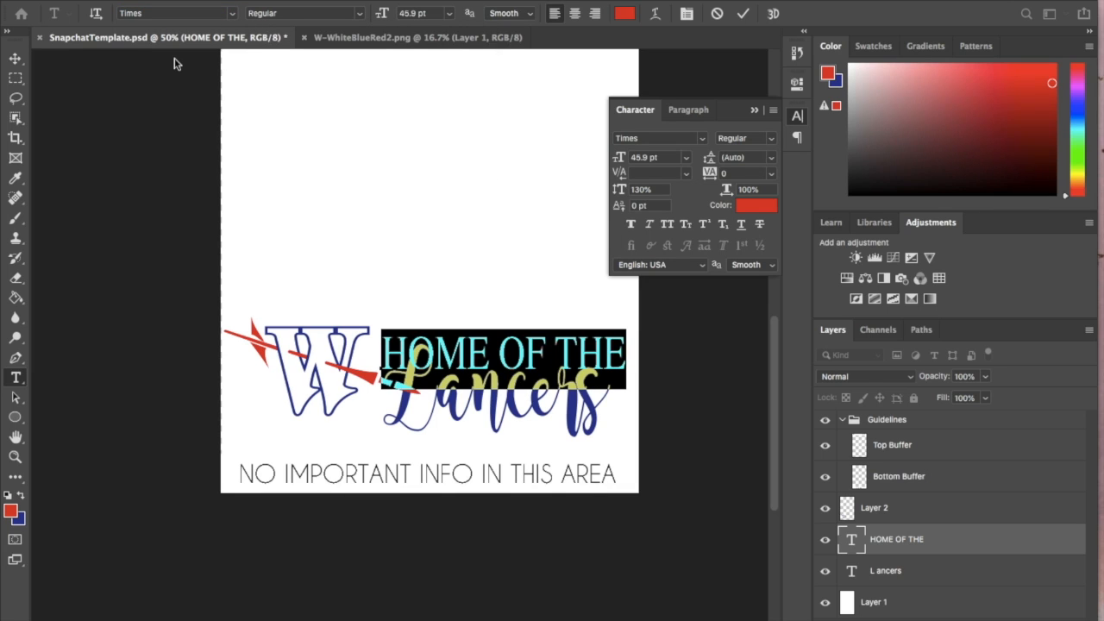
click(16, 57)
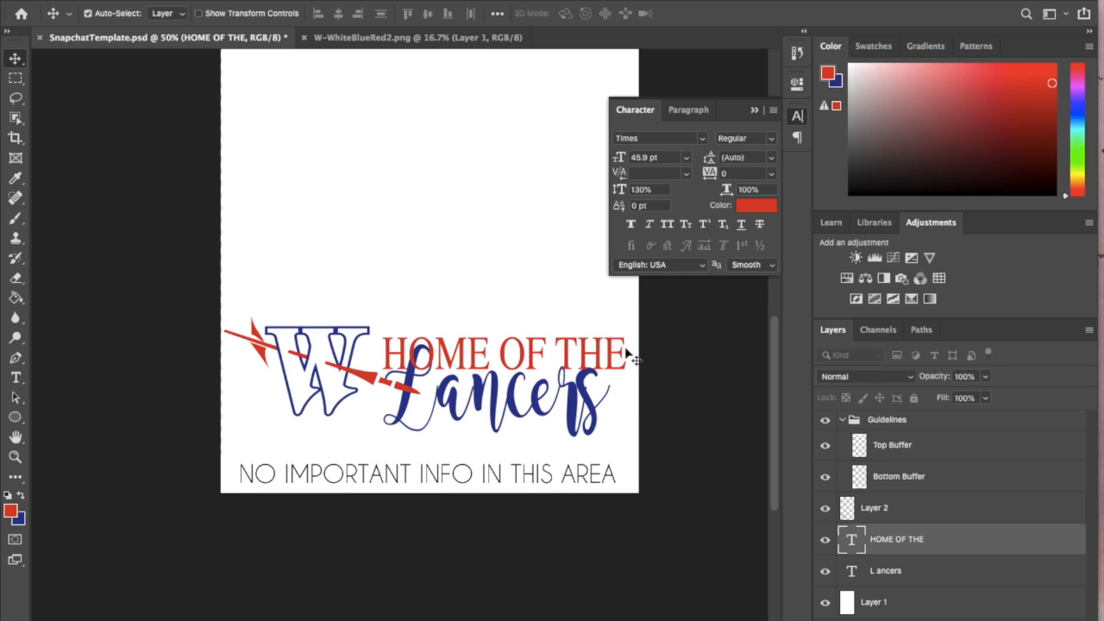
click(881, 549)
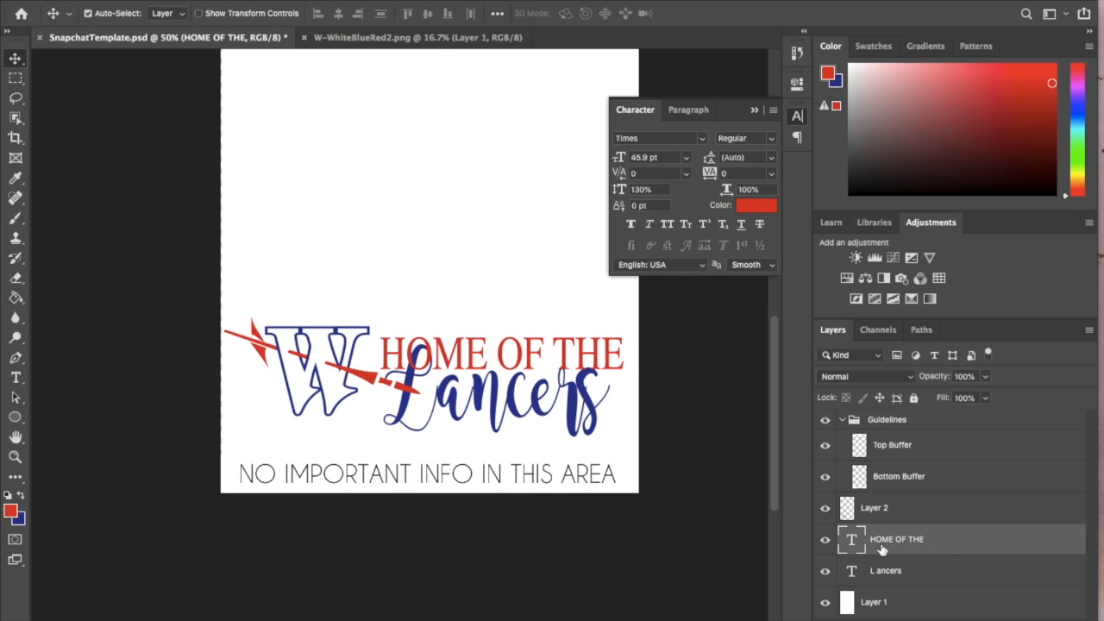
Step: Enlarge the Lancers text proportionally to about 107% so its right edge lines up with HOME OF THE
click(896, 516)
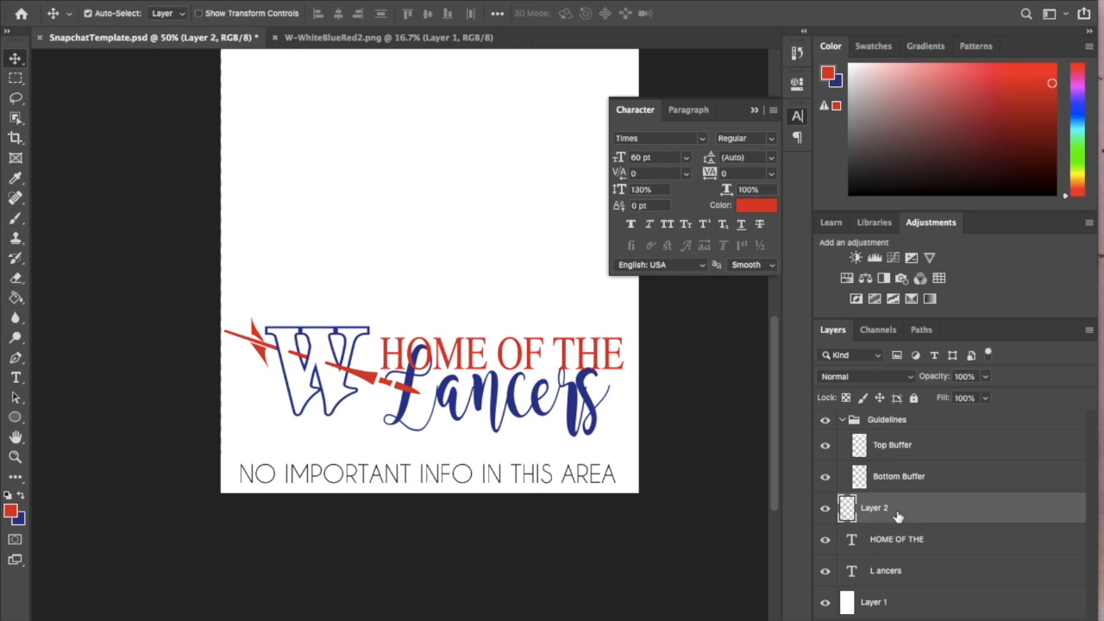
click(895, 571)
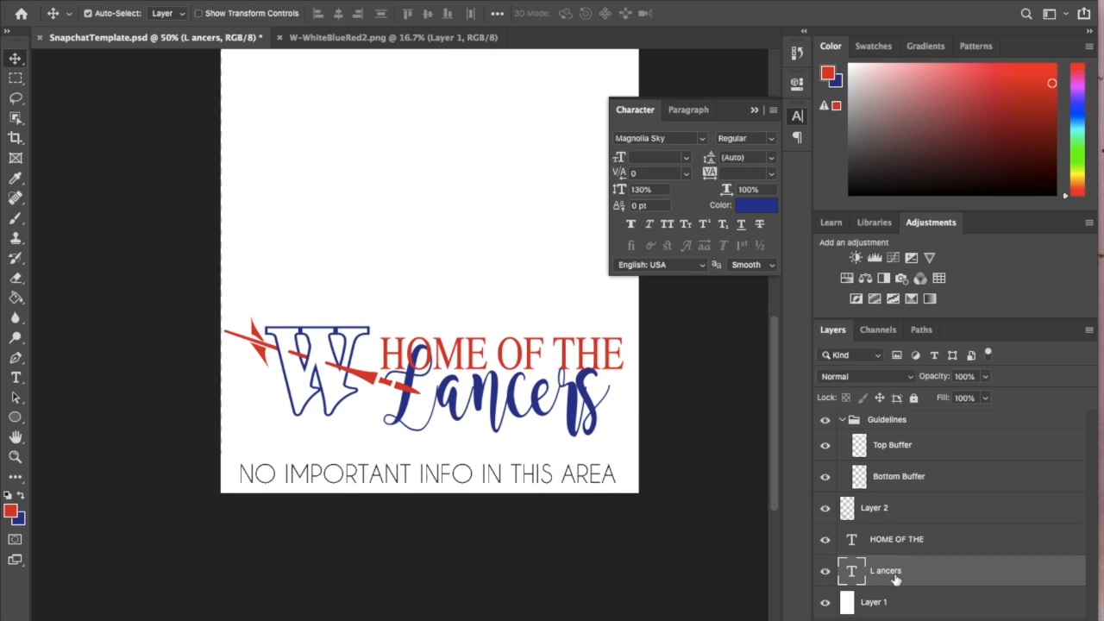
key(super+t)
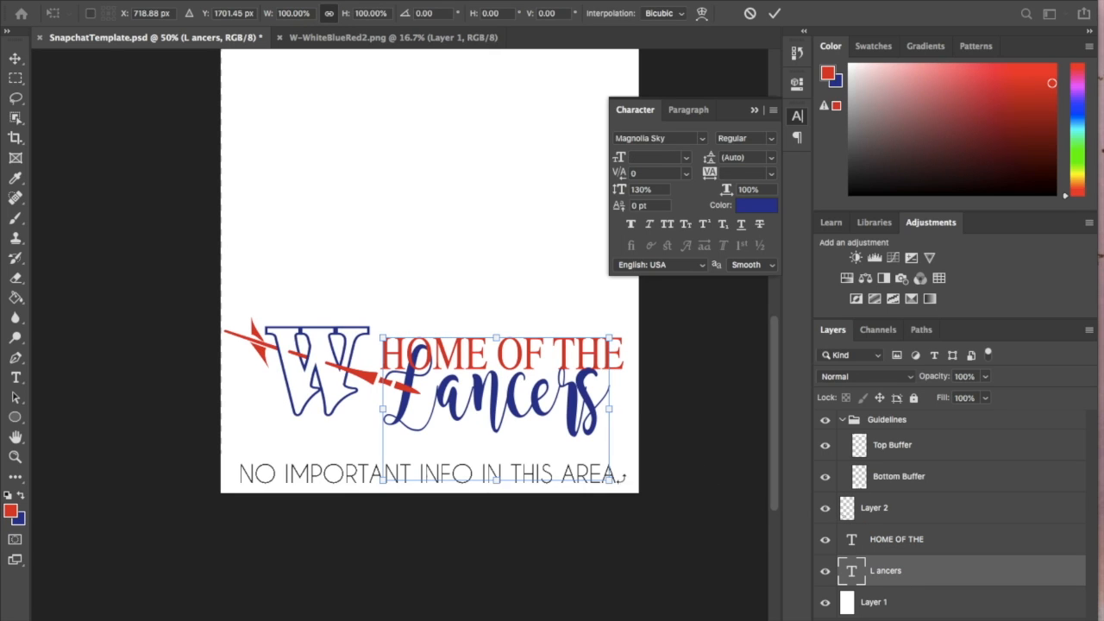
click(609, 480)
click(325, 15)
drag(610, 479, 624, 488)
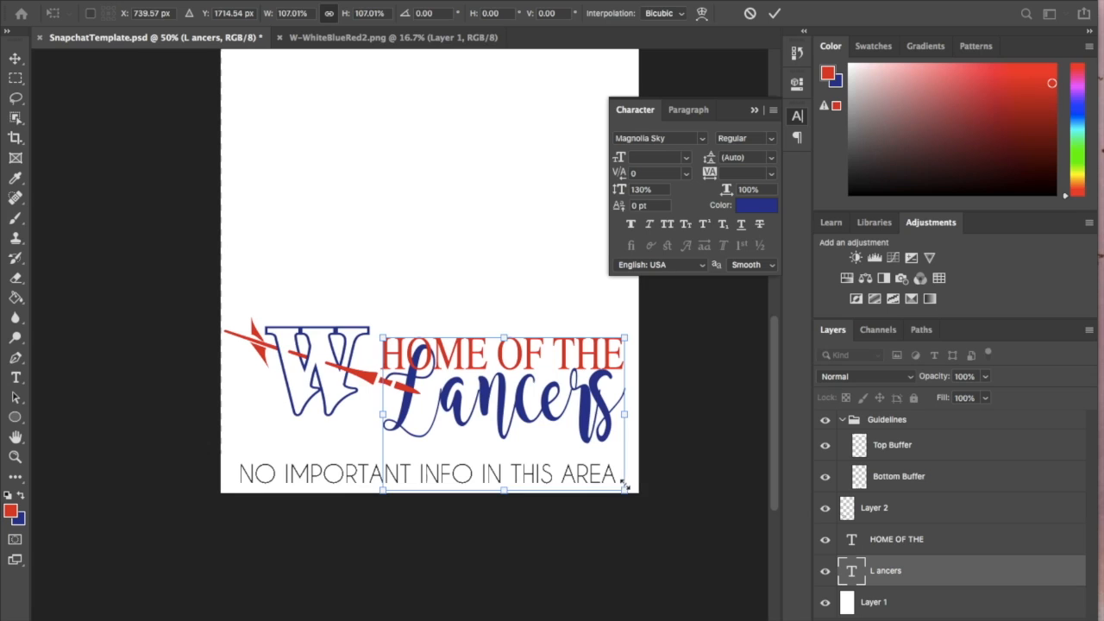
Step: Apply the Lancers scaling and align the HOME OF THE and Lancers layers on their horizontal centers
shift+click(896, 550)
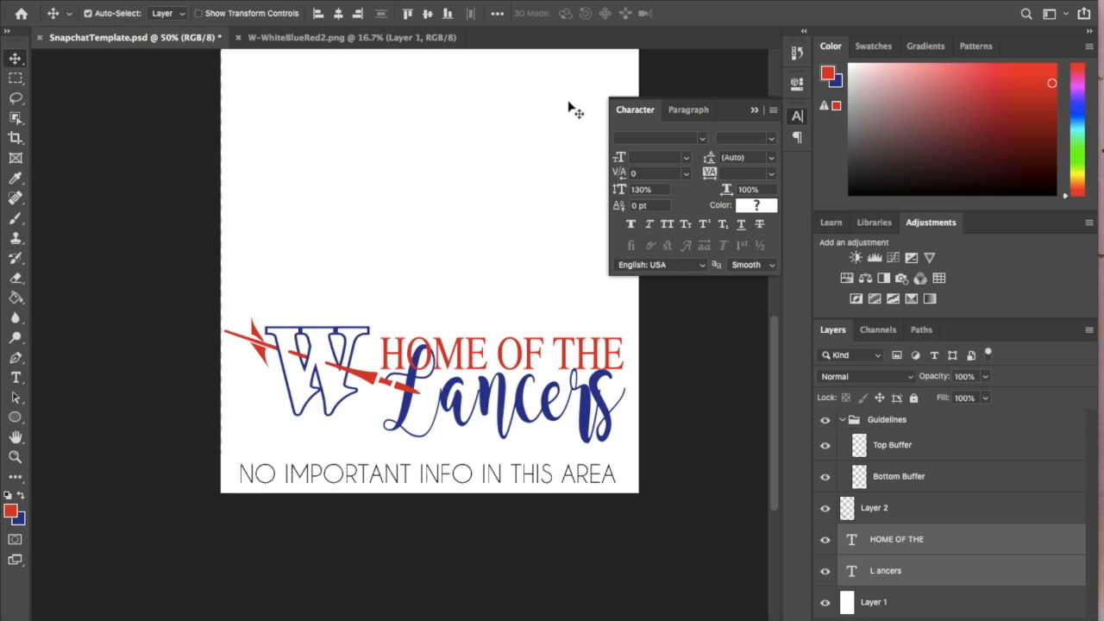
click(339, 15)
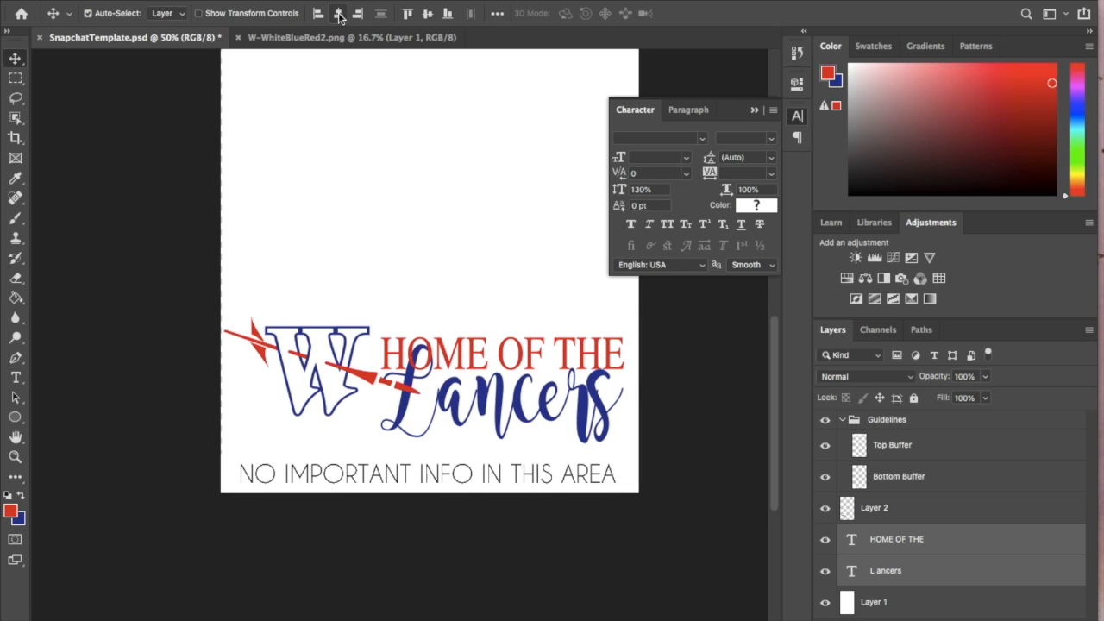
click(318, 14)
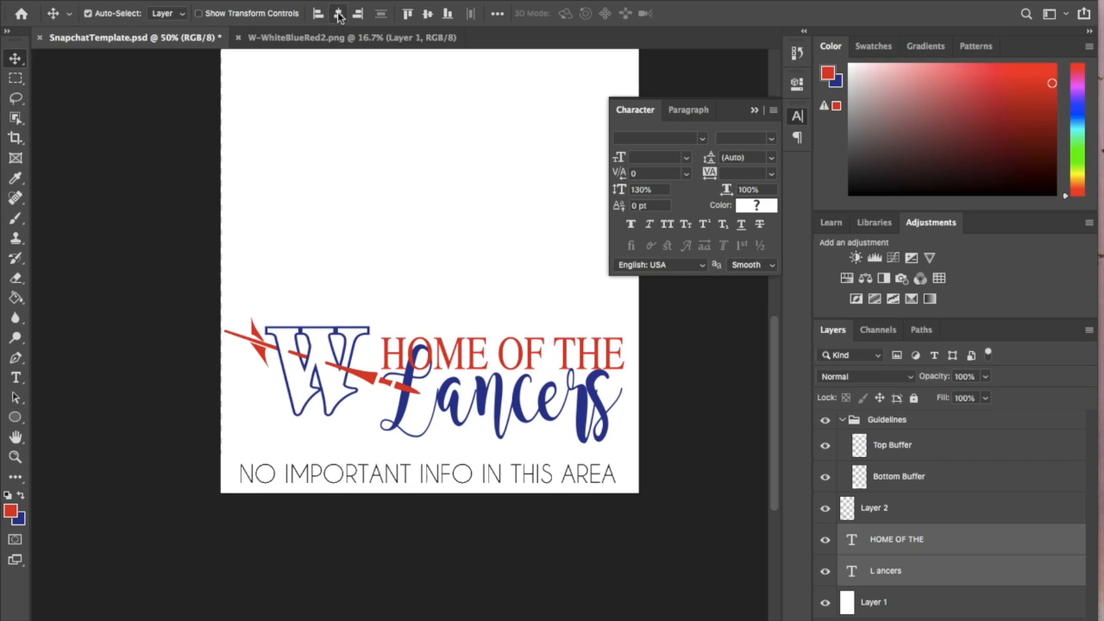
click(339, 15)
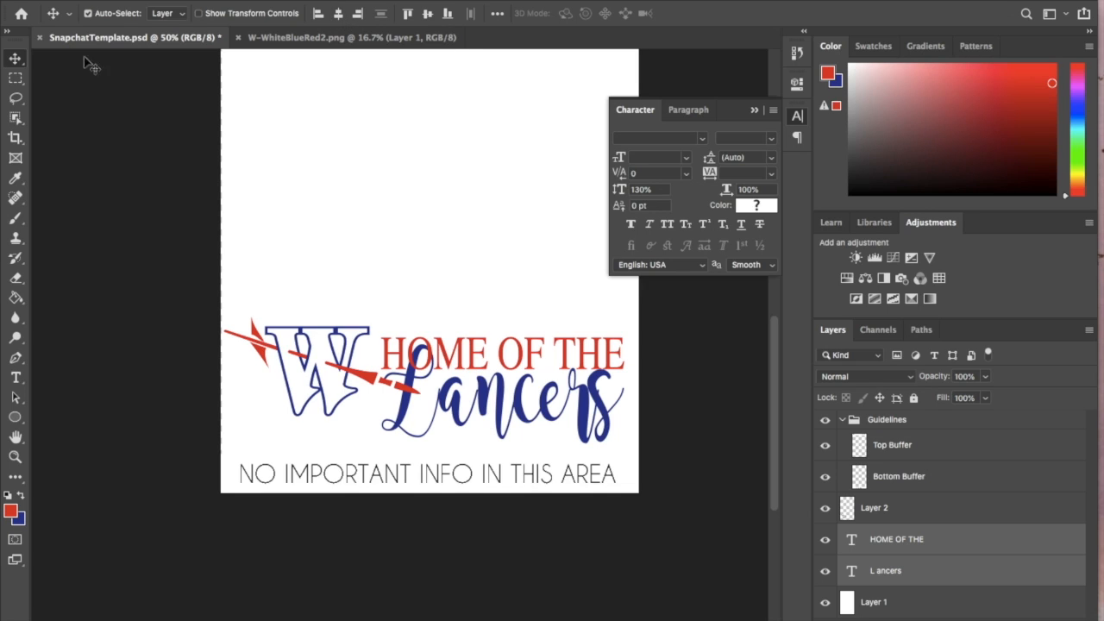
click(932, 573)
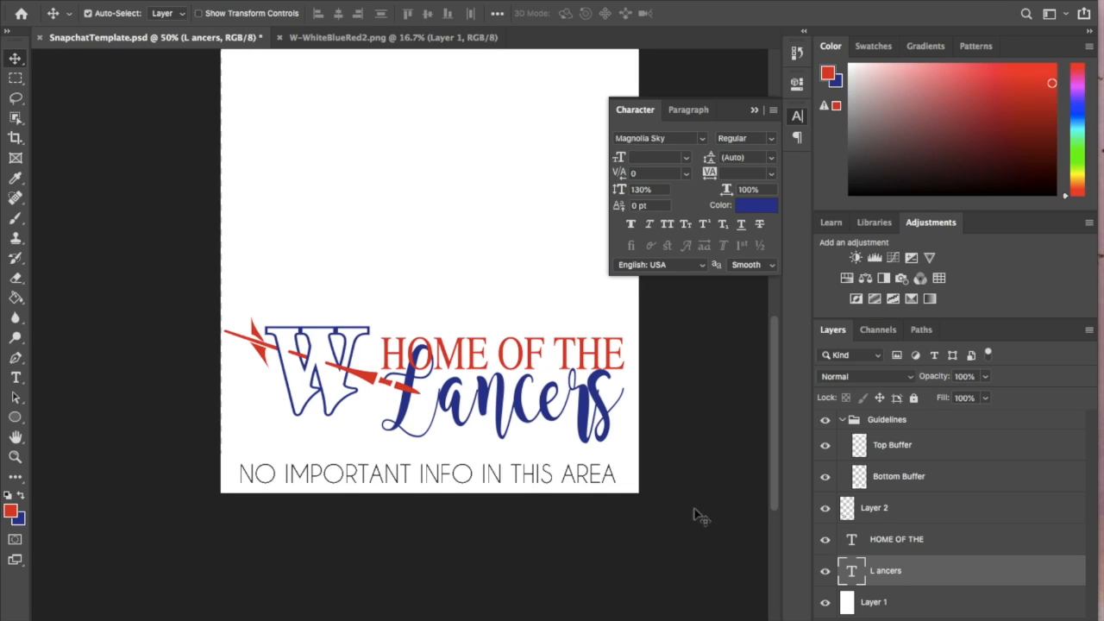
key(ctrl+minus)
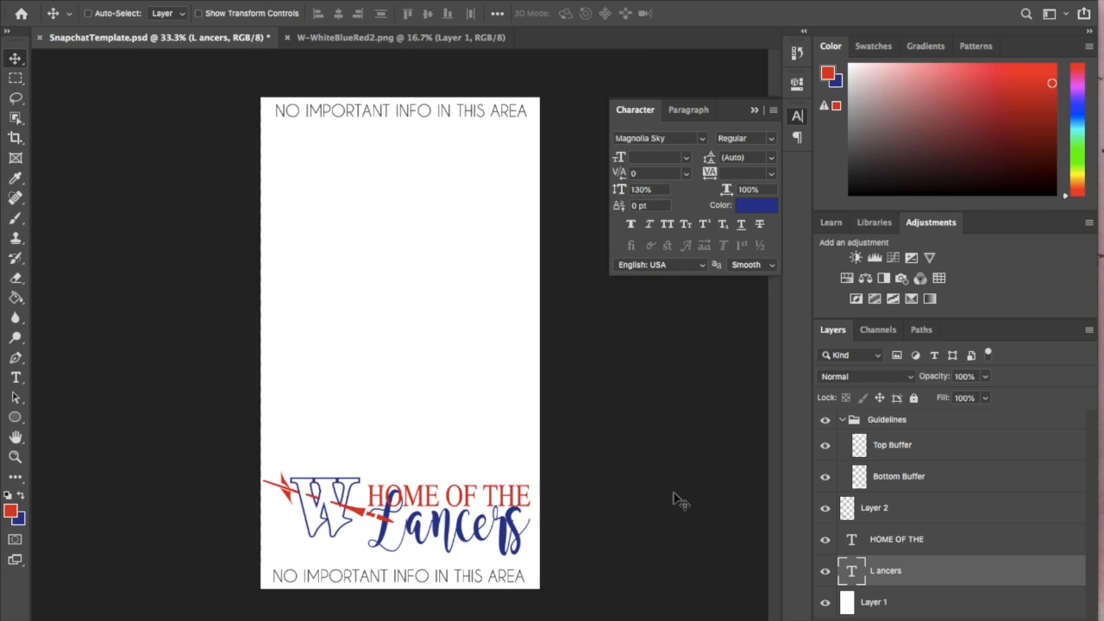
Step: Hide the white Layer 1 and nudge the W logo and both text layers down until they sit just above the bottom buffer
shift+click(883, 510)
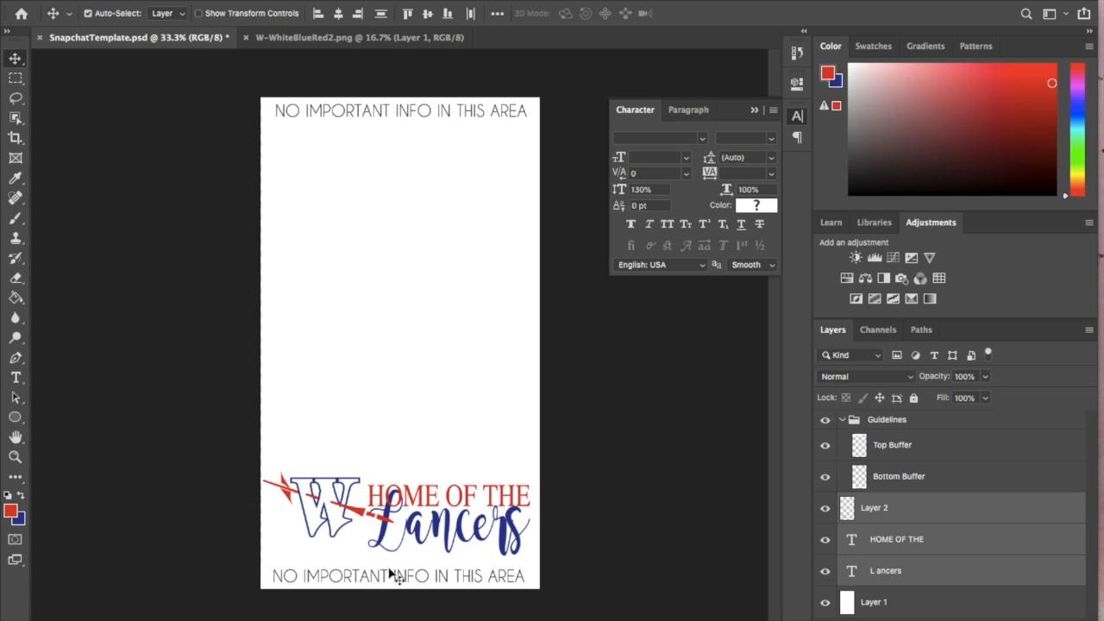
click(824, 602)
key(Down)
key(Down)
key(Down)
key(Down)
key(Down)
key(Down)
key(Down)
key(Down)
key(Down)
key(Down)
key(Down)
key(Down)
key(Down)
key(Down)
key(Down)
key(Down)
key(Down)
key(Down)
key(Down)
key(Down)
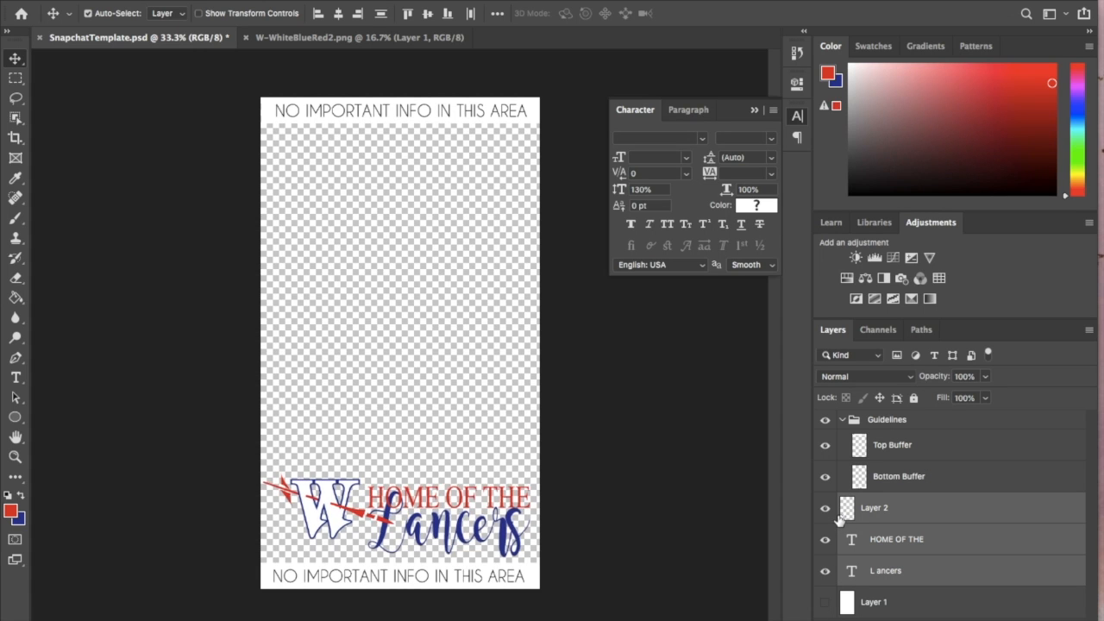
key(Down)
key(Down)
key(Down)
key(Down)
key(Down)
key(Down)
key(Down)
key(Down)
key(Down)
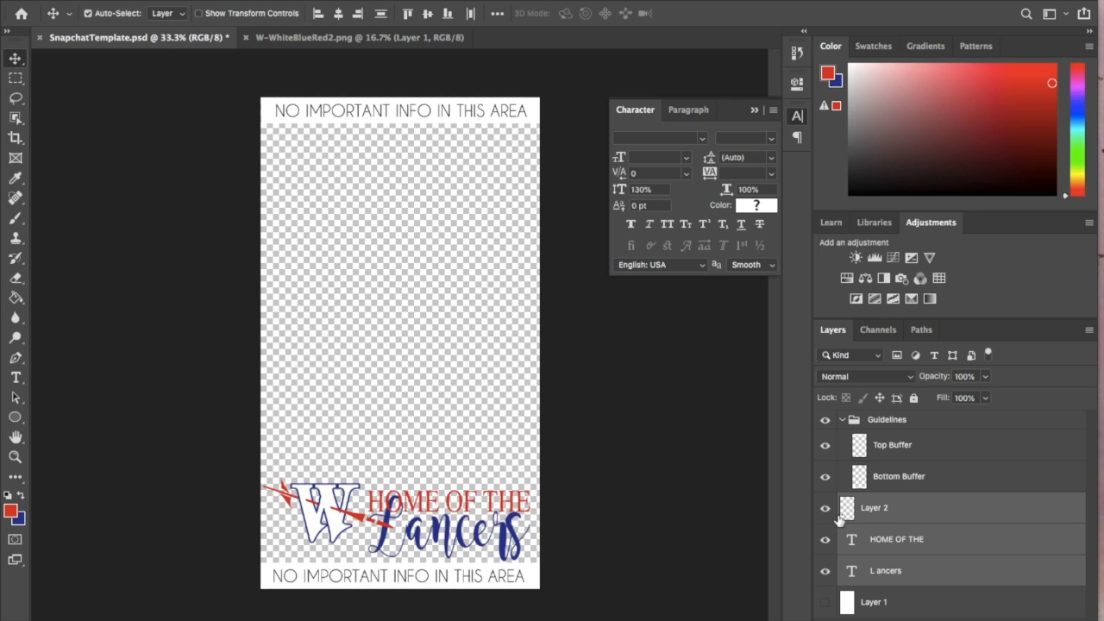
key(Up)
key(Up)
key(Up)
key(Up)
key(Up)
key(Up)
key(Up)
key(Up)
key(Up)
key(Up)
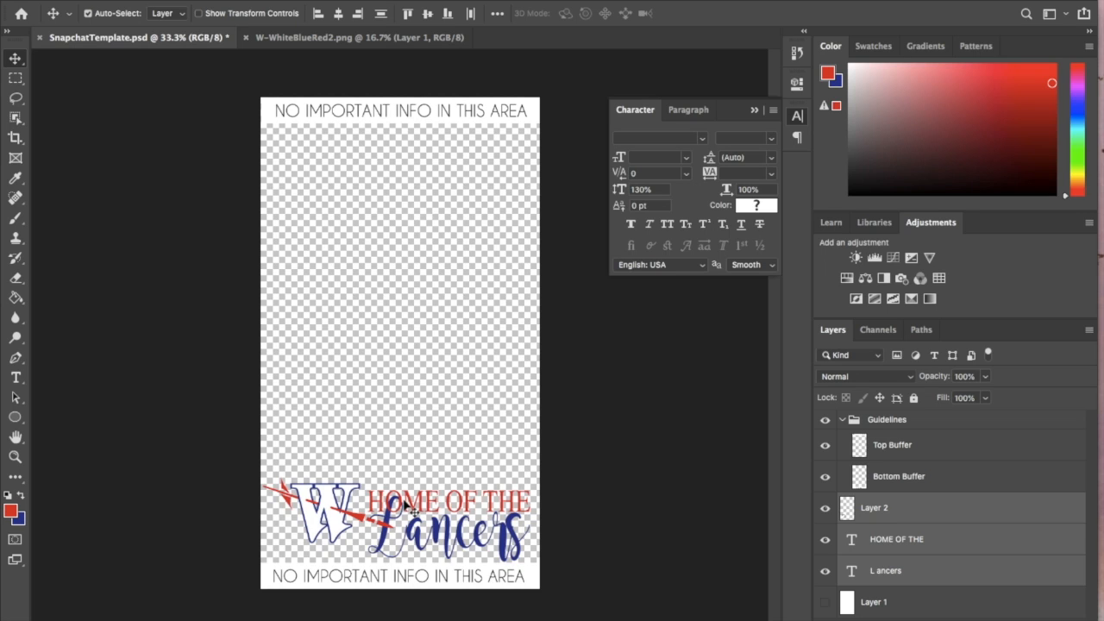
Step: Try moving the W logo to just below the top buffer and enlarging both text layers proportionally to 156.86%
click(881, 520)
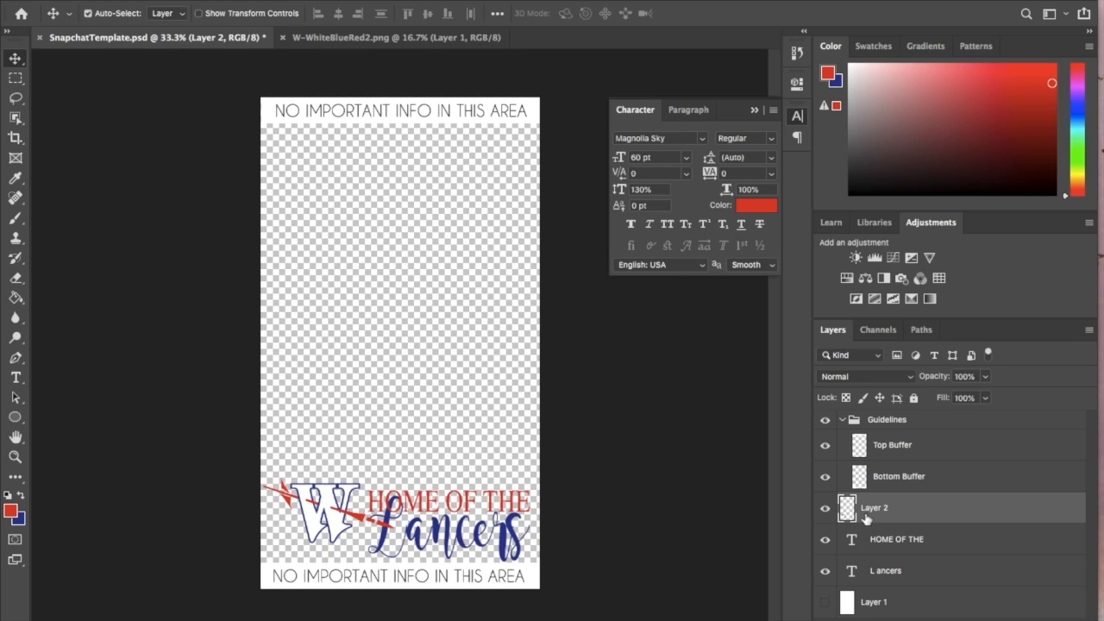
drag(306, 500, 313, 161)
click(884, 543)
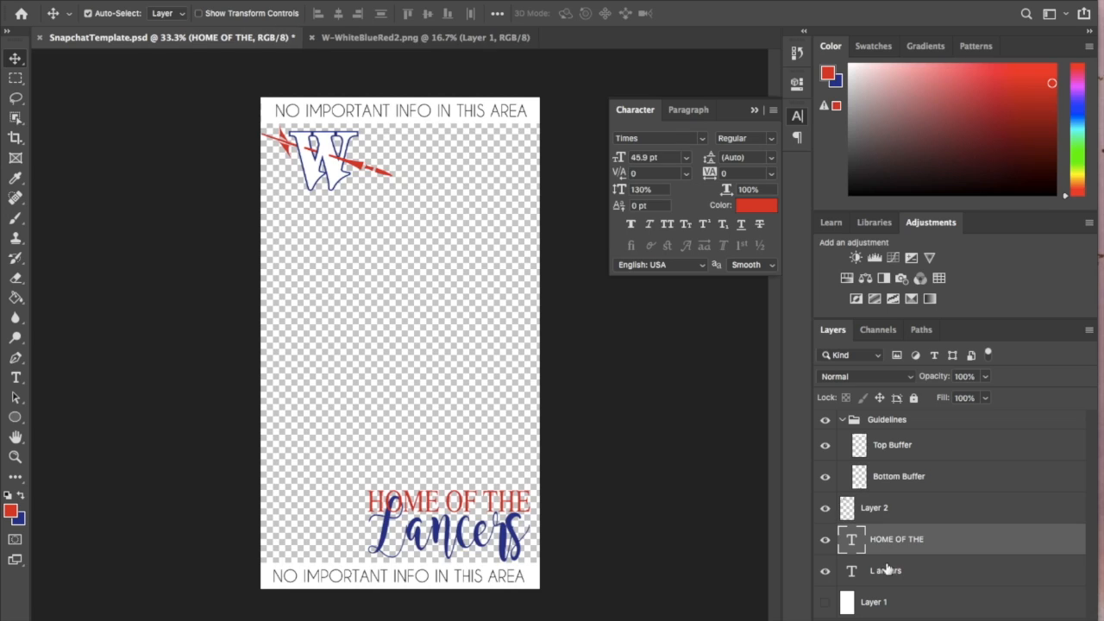
shift+click(888, 573)
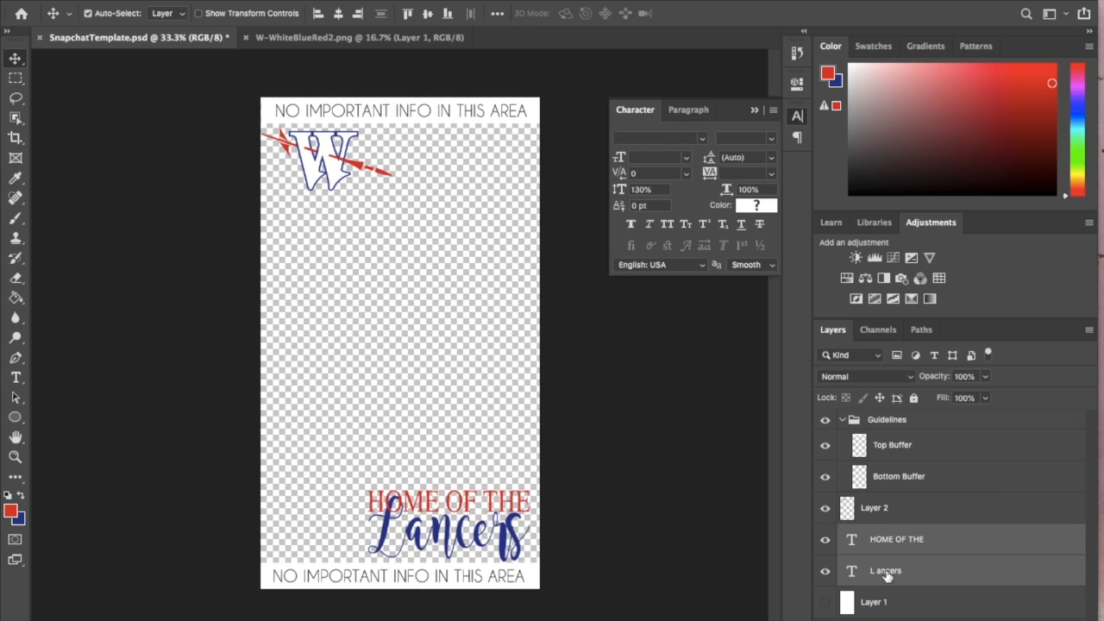
key(ctrl+t)
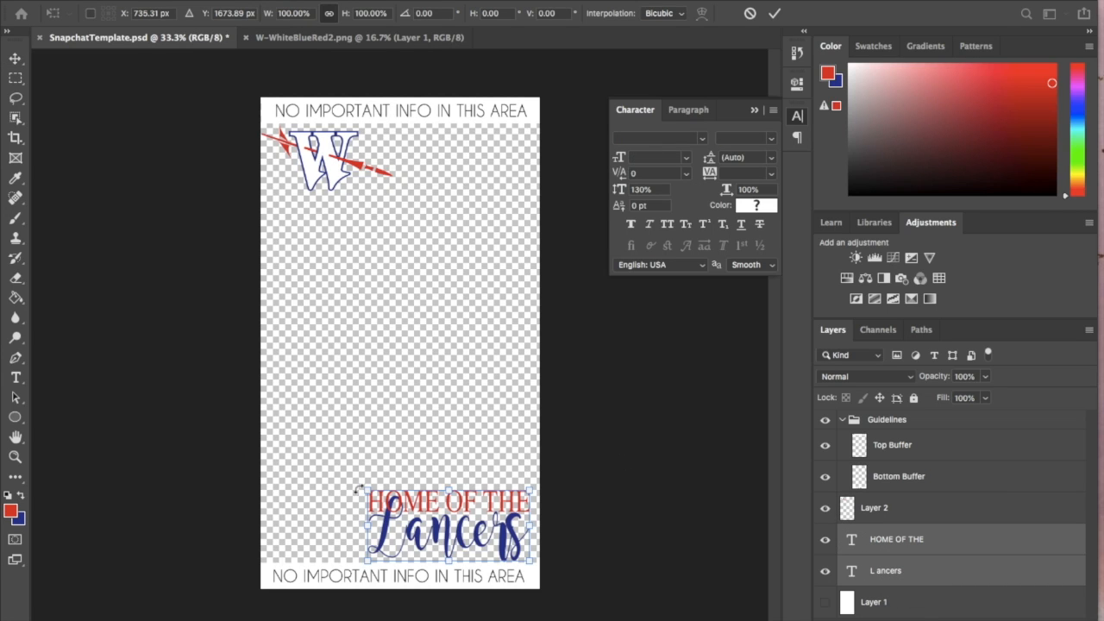
drag(359, 489, 263, 465)
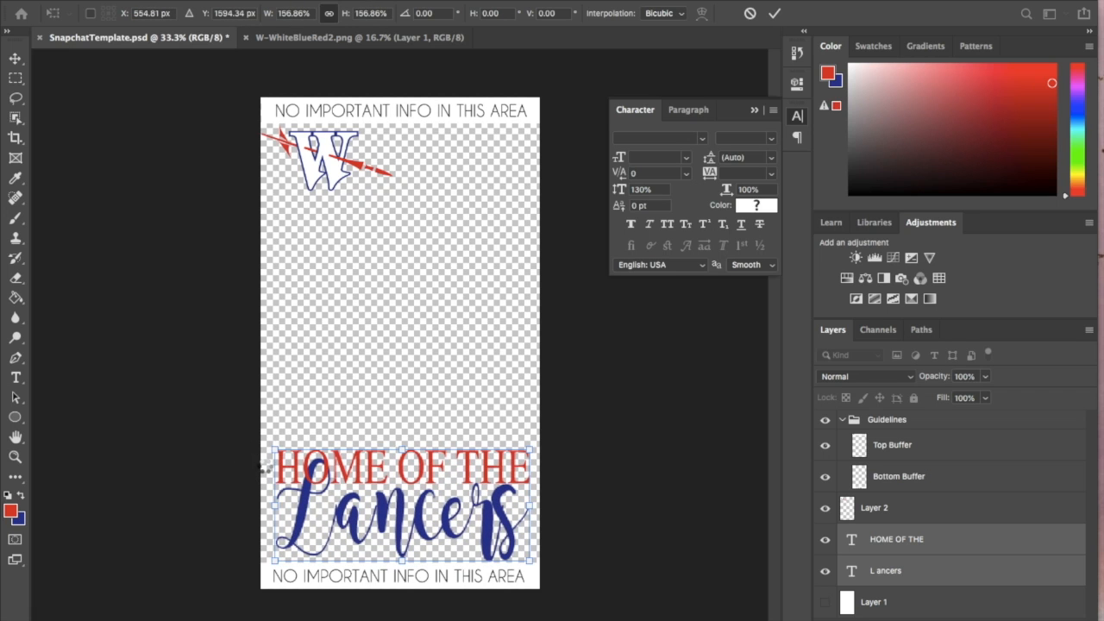
key(Return)
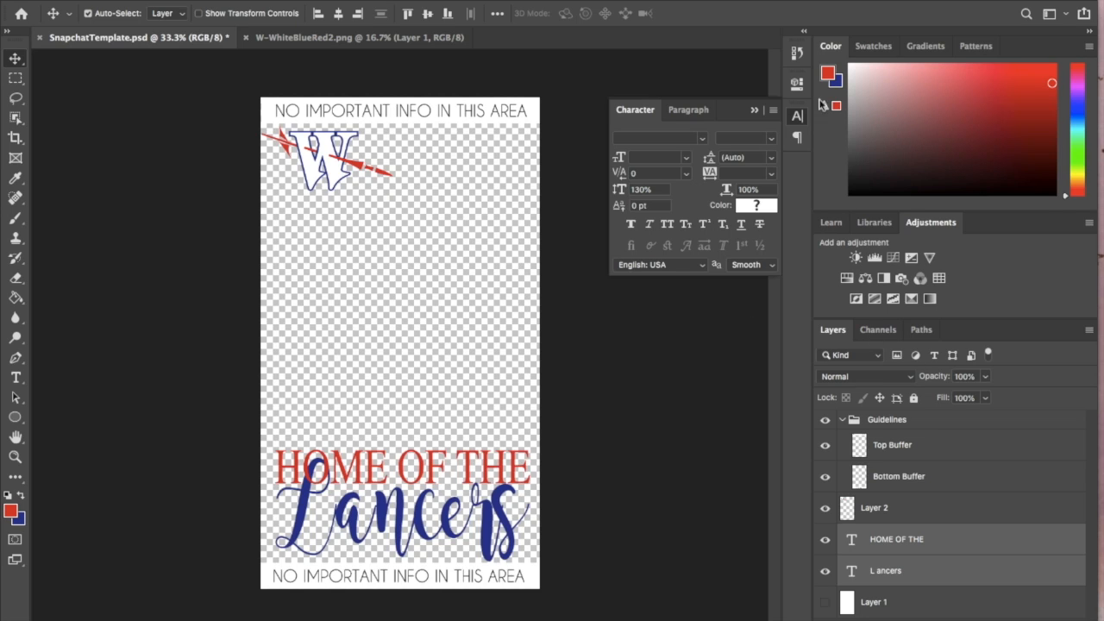
Step: Revert the document history to before the logo move and the text enlargement, with the white Layer 1 shown again
click(797, 56)
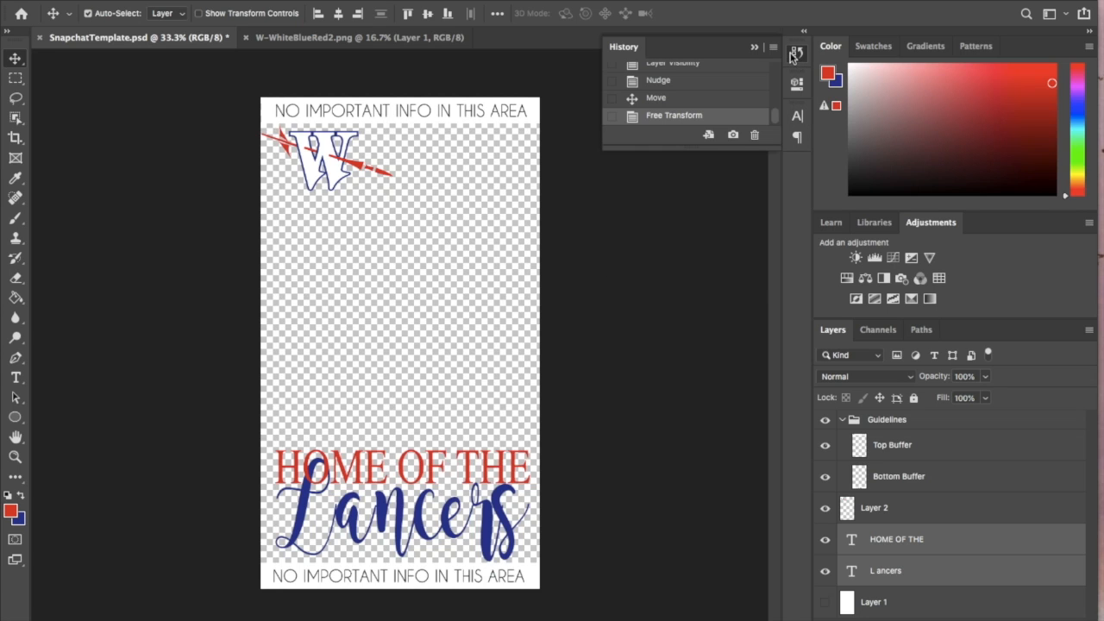
click(664, 98)
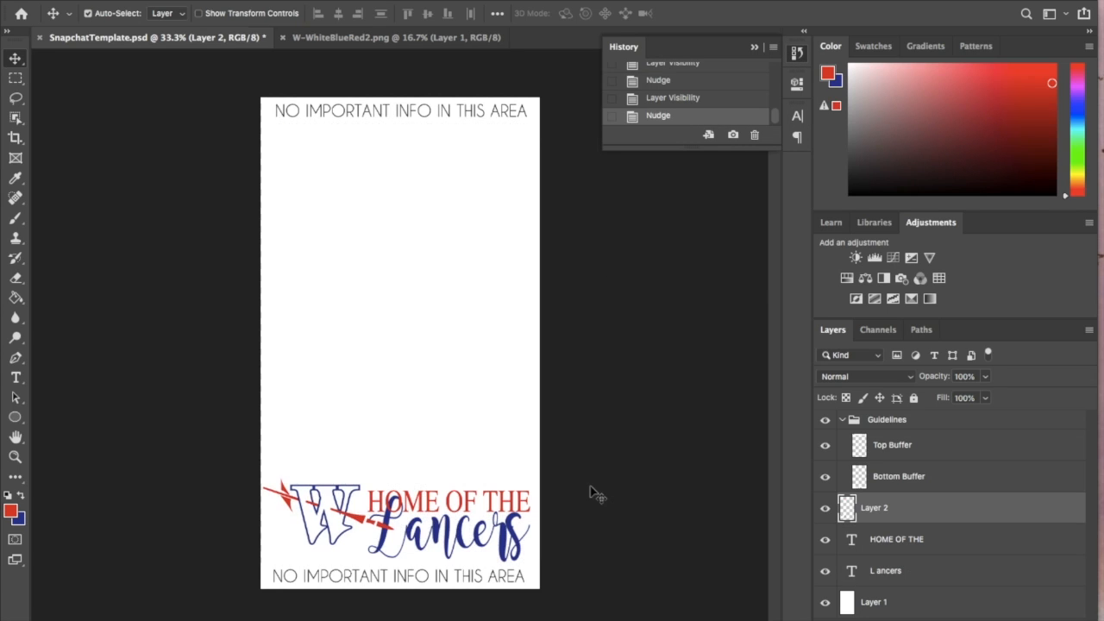
Step: Nudge the W logo on Layer 2 down so it lines up vertically with the text beside it
key(Down)
key(Down)
key(Down)
key(Down)
key(Down)
key(Down)
key(Down)
key(Down)
key(Down)
key(Down)
key(Down)
key(Down)
key(Down)
key(Down)
key(Down)
key(Down)
key(Down)
key(Down)
key(Down)
key(Down)
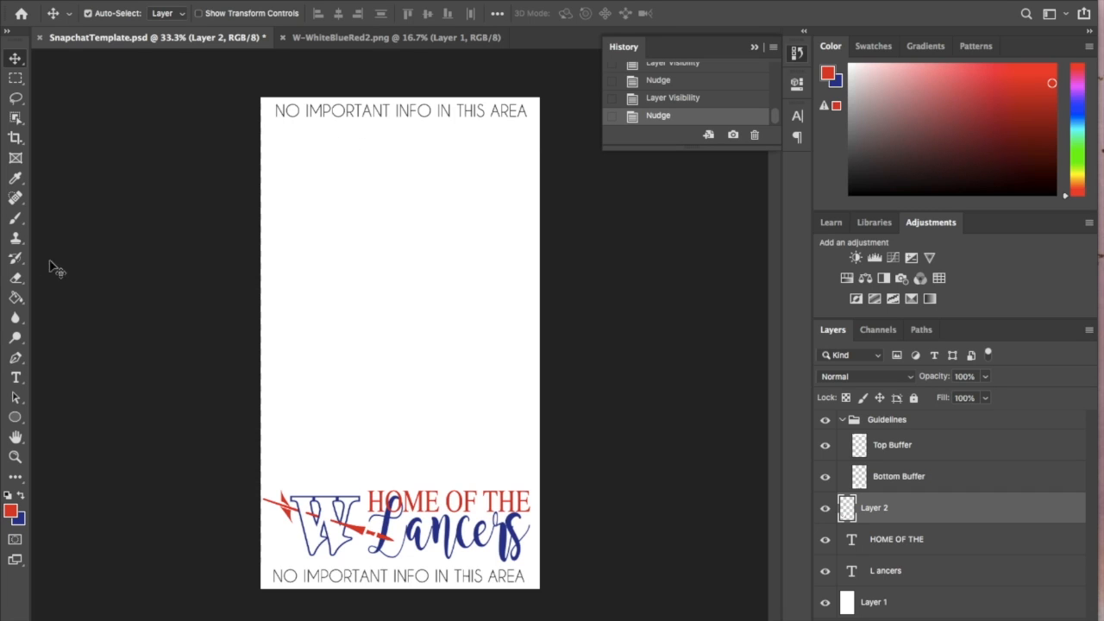
Step: Activate the Brush tool, switch to the Brushes folder in Google Drive and download Decorative Border Brushes.abr
click(15, 218)
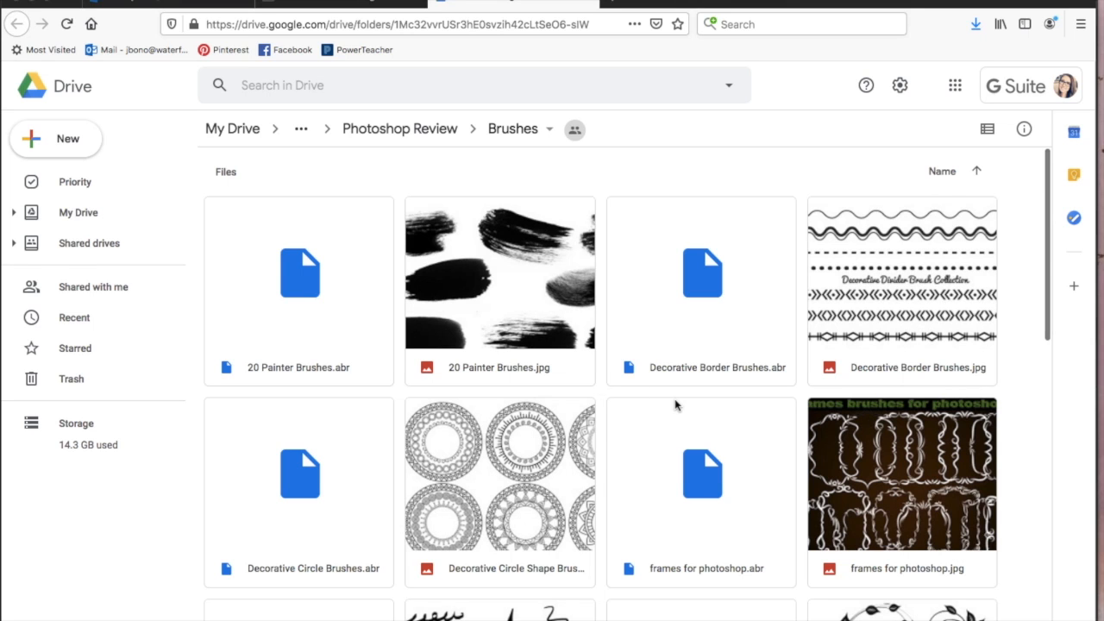
scroll(676, 404, down, 3)
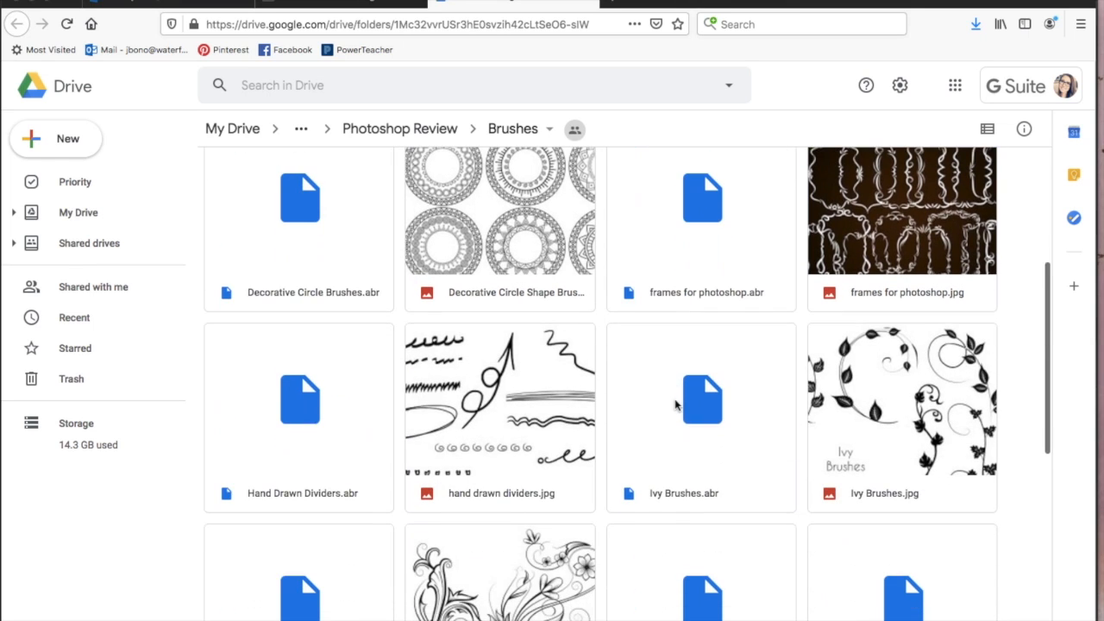
scroll(676, 404, down, 2)
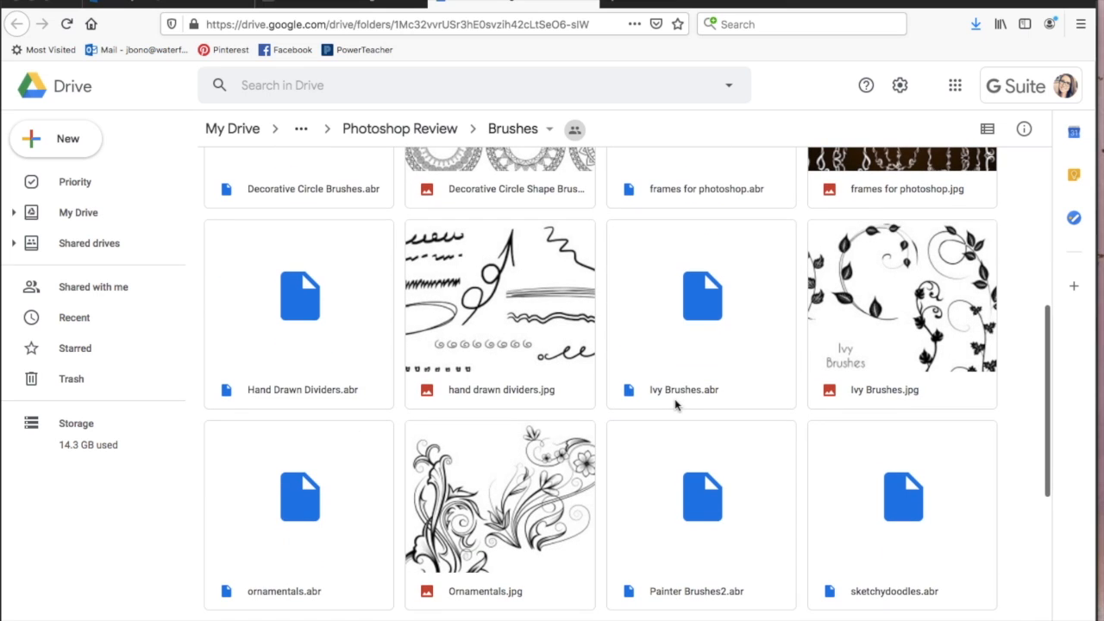
scroll(676, 404, down, 4)
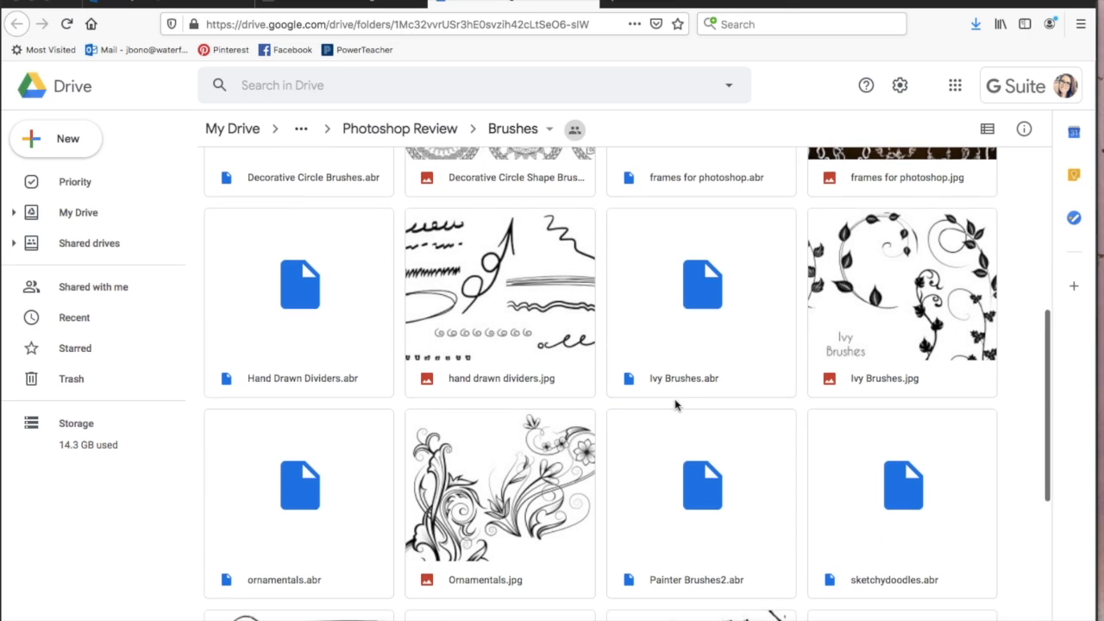
scroll(676, 404, down, 1)
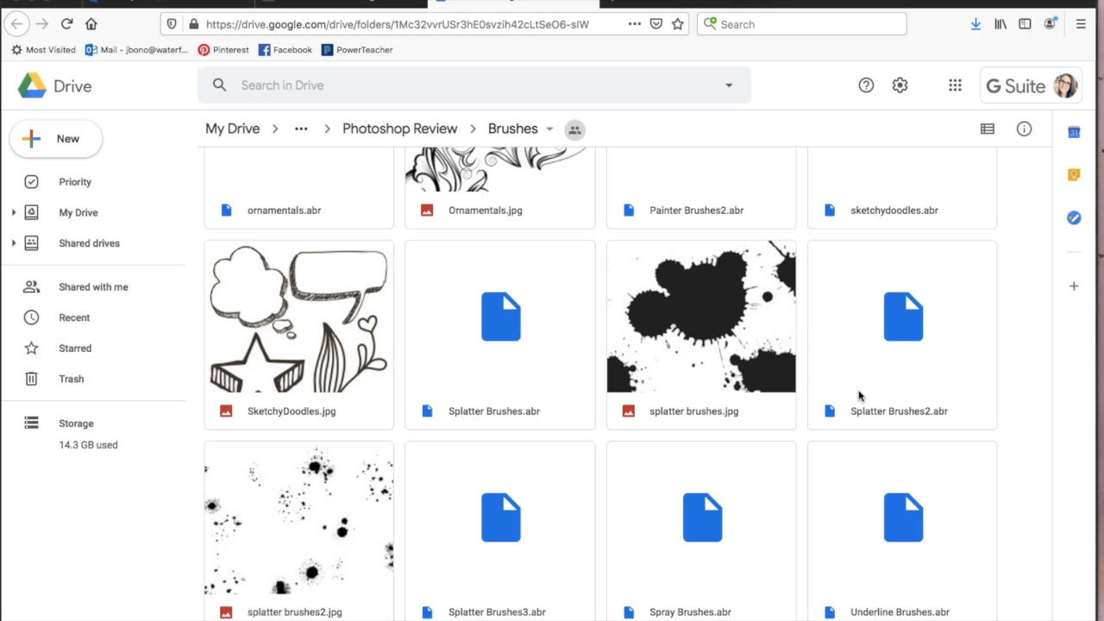
scroll(857, 394, up, 10)
click(720, 312)
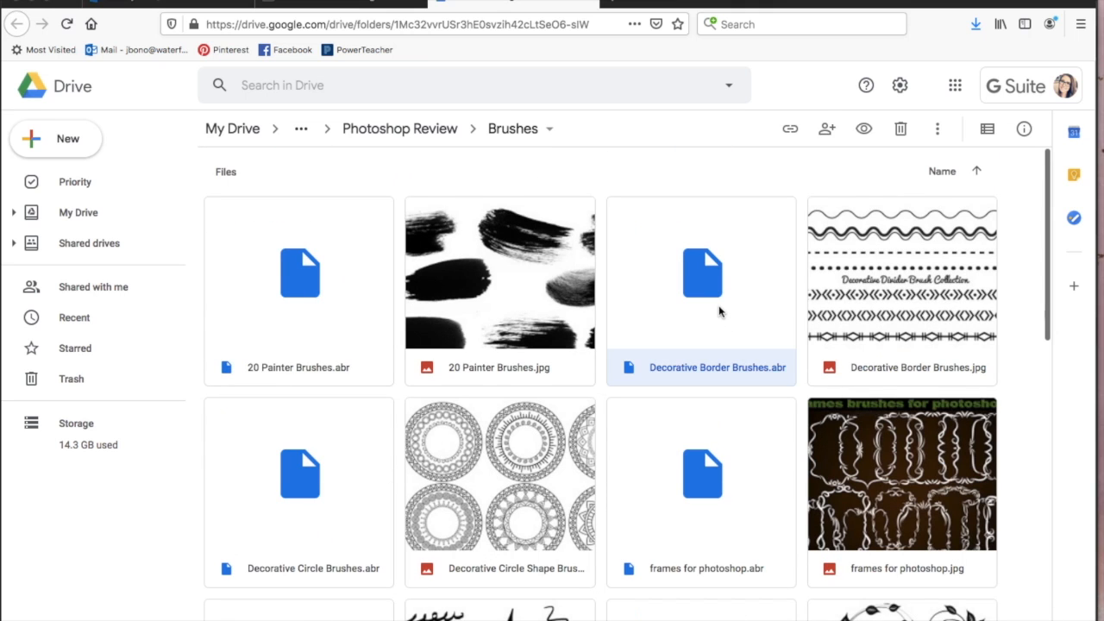
double_click(720, 312)
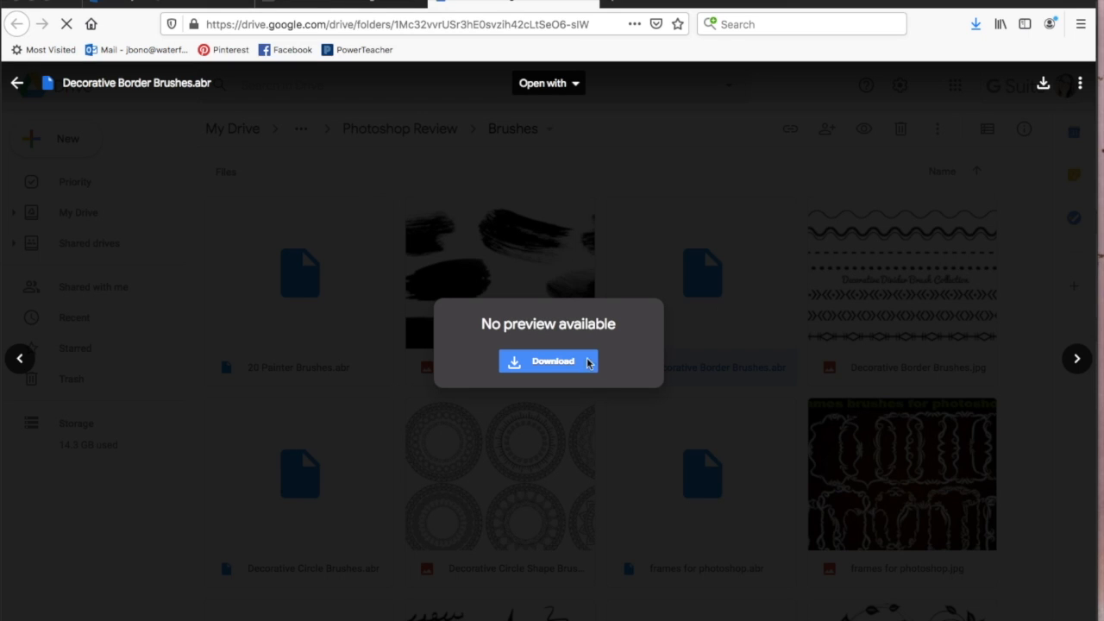
click(573, 370)
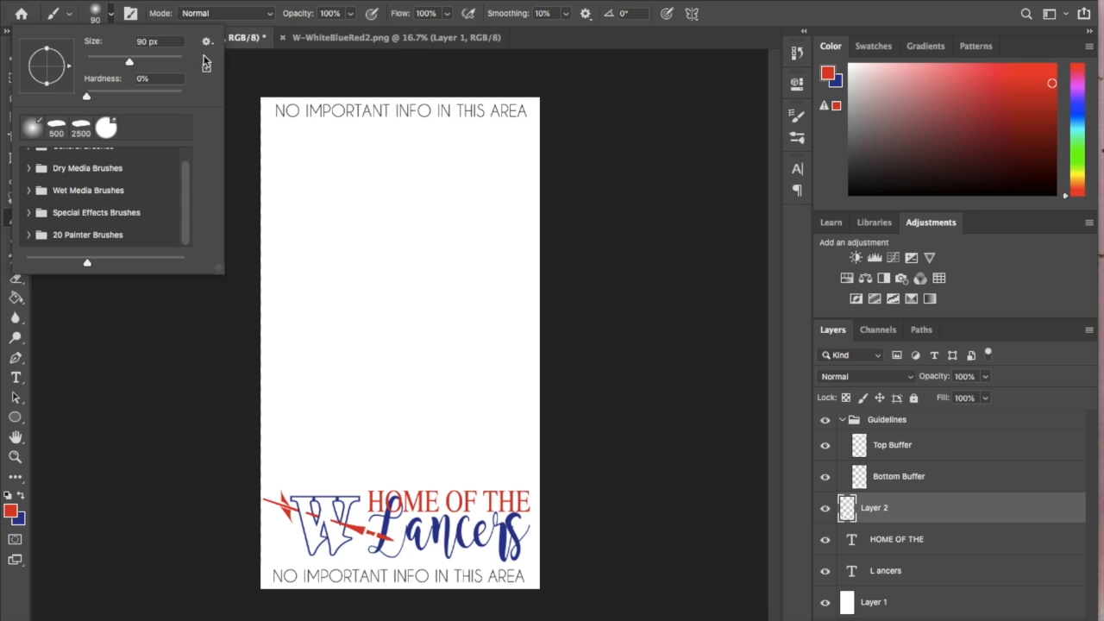
Step: Return to Photoshop and import Decorative Border Brushes.abr from Downloads into the brush presets
click(206, 67)
key(Escape)
click(206, 41)
click(268, 241)
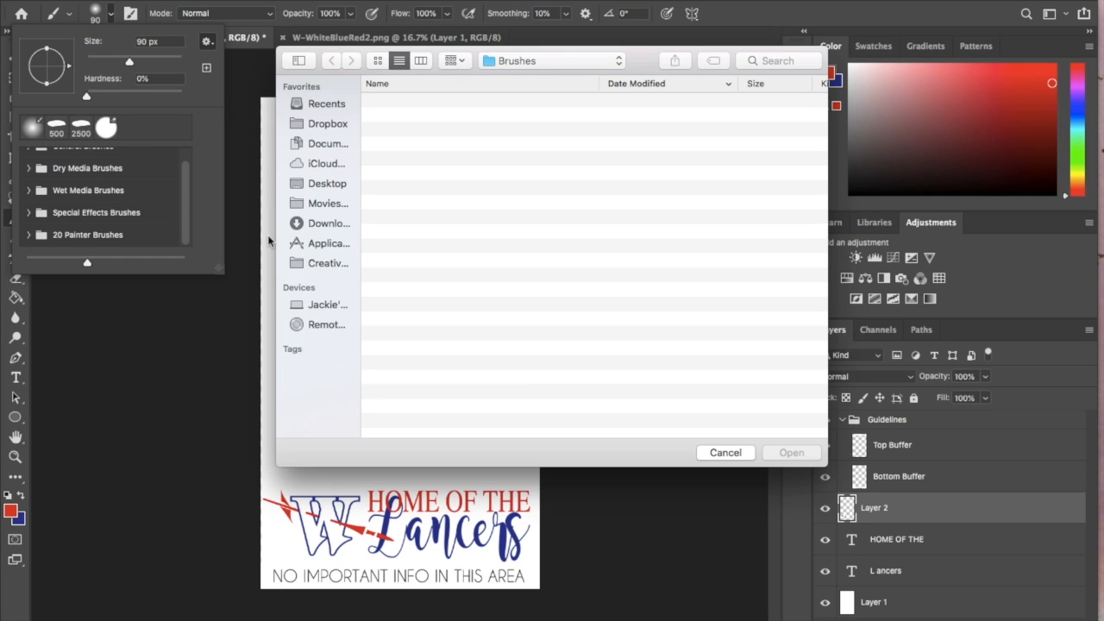
click(310, 223)
click(405, 101)
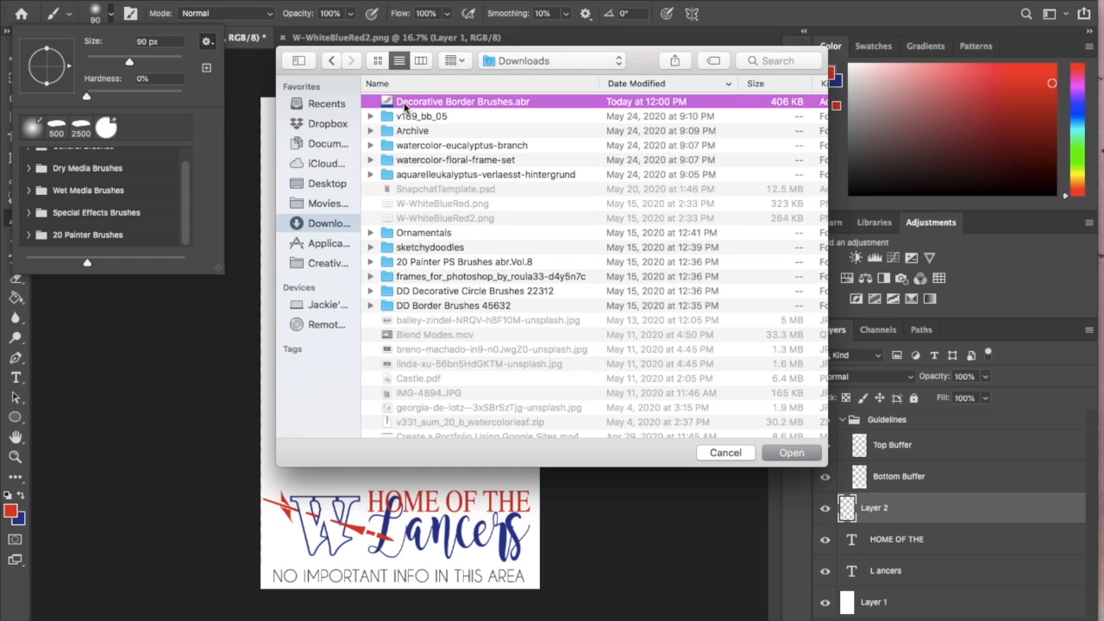
double_click(405, 101)
Step: Expand the Decorative Border Brushes group and choose the Border 1 brush
scroll(133, 216, down, 2)
click(28, 235)
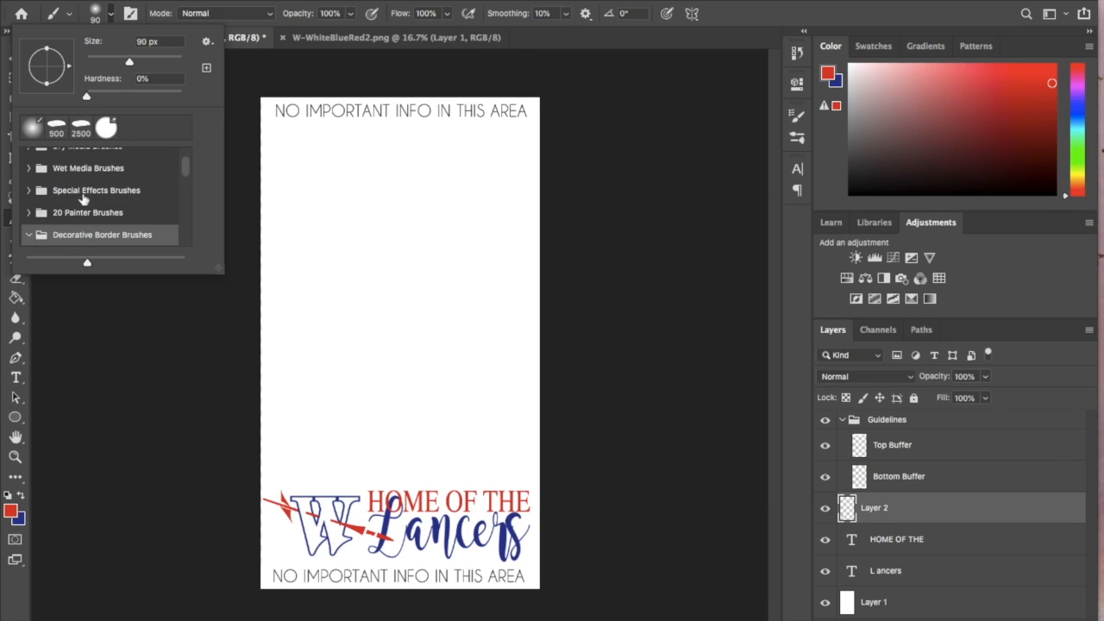
scroll(84, 198, down, 8)
scroll(86, 216, up, 6)
scroll(86, 226, up, 1)
click(86, 226)
Step: Set the brush presets to display only brush tips, with Brush Stroke and Brush Name turned off
click(206, 41)
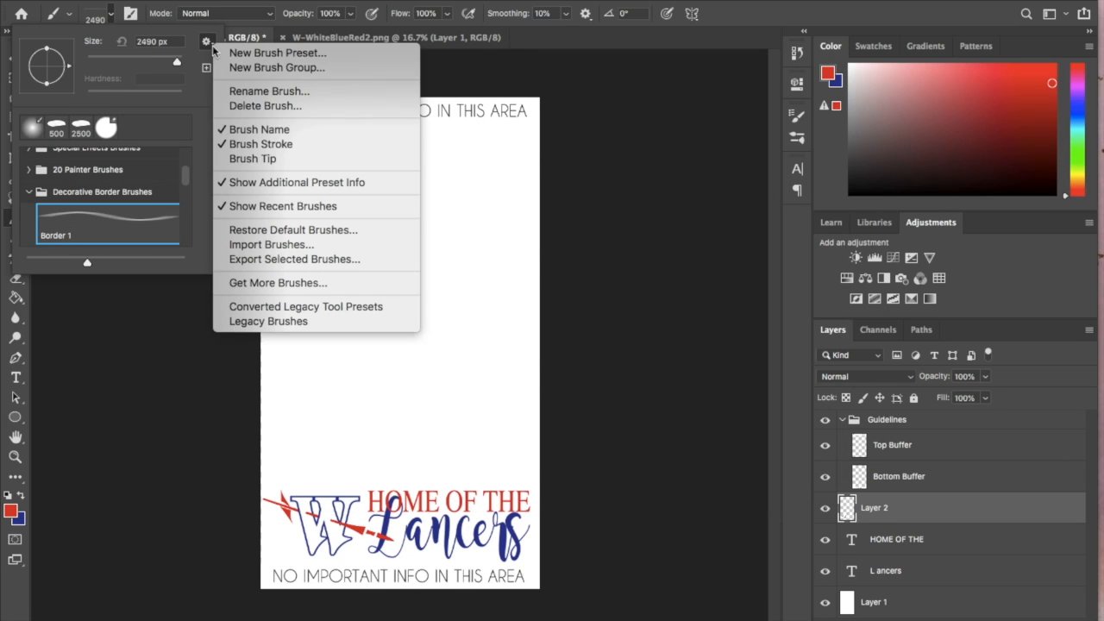
click(288, 143)
scroll(175, 216, up, 3)
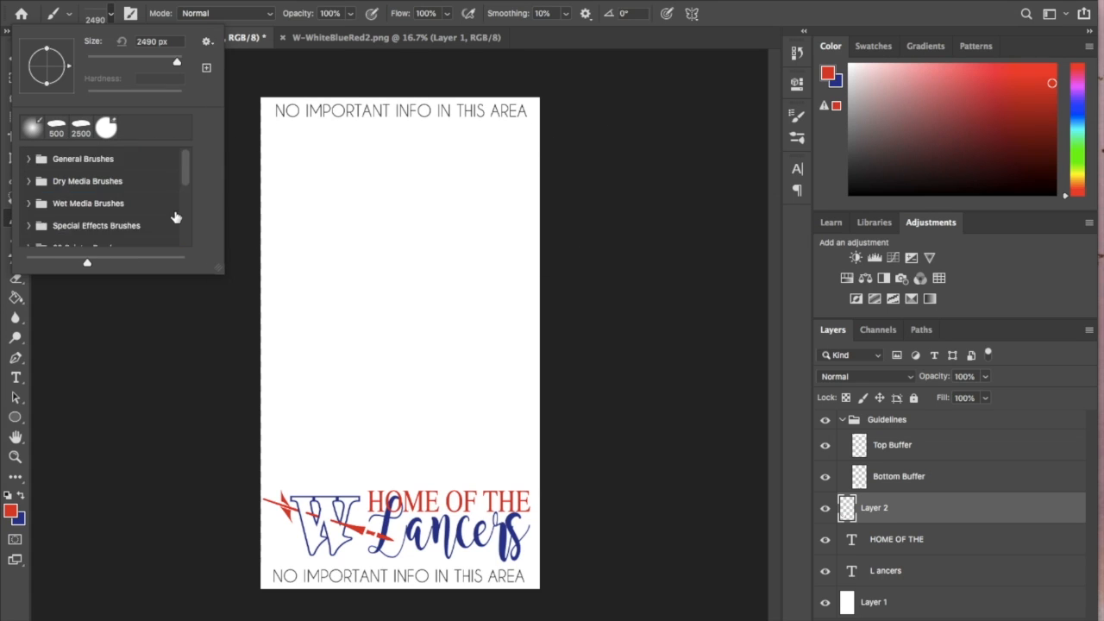
scroll(176, 216, down, 4)
click(206, 41)
click(249, 160)
click(206, 40)
click(249, 126)
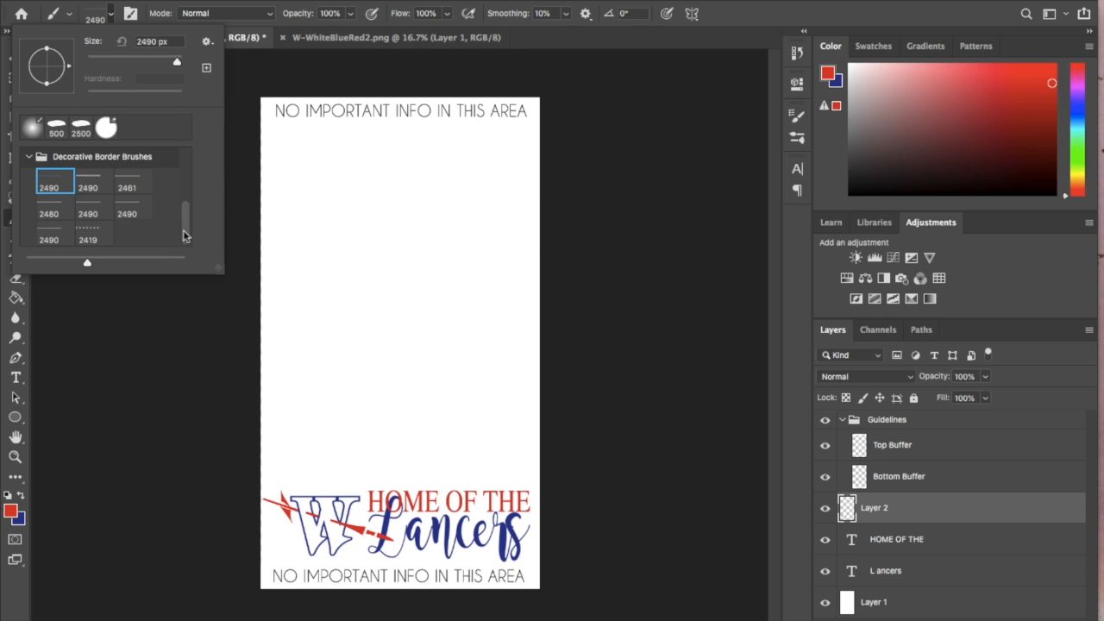
scroll(144, 237, up, 2)
scroll(144, 237, down, 2)
Step: On a new layer, stamp a red wavy border just below the top buffer and a matching blue one directly beneath it
click(1055, 617)
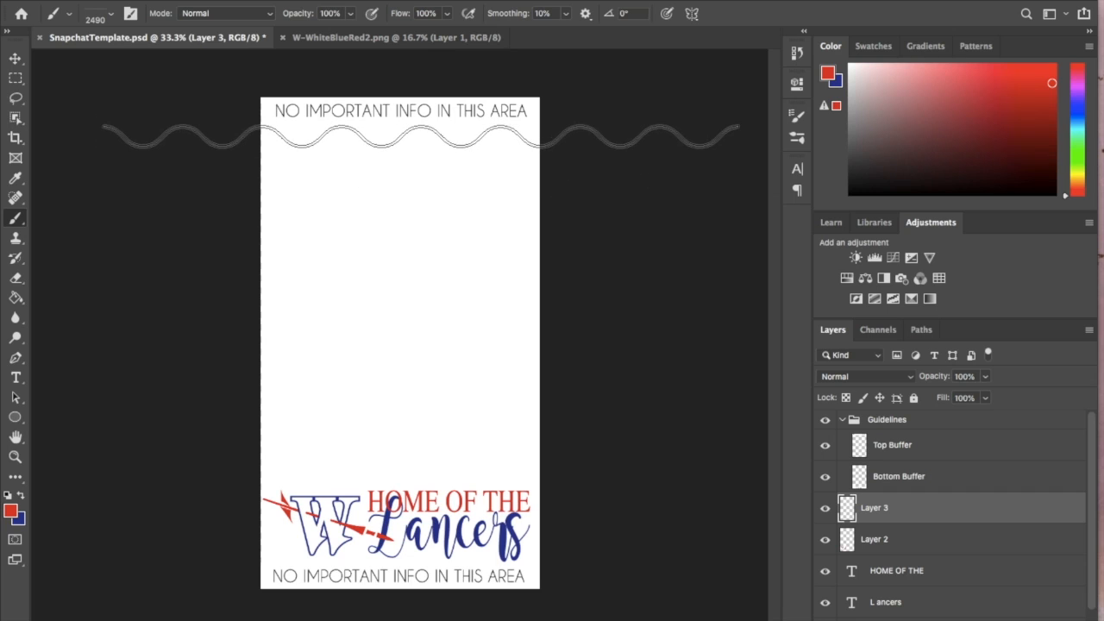
click(417, 129)
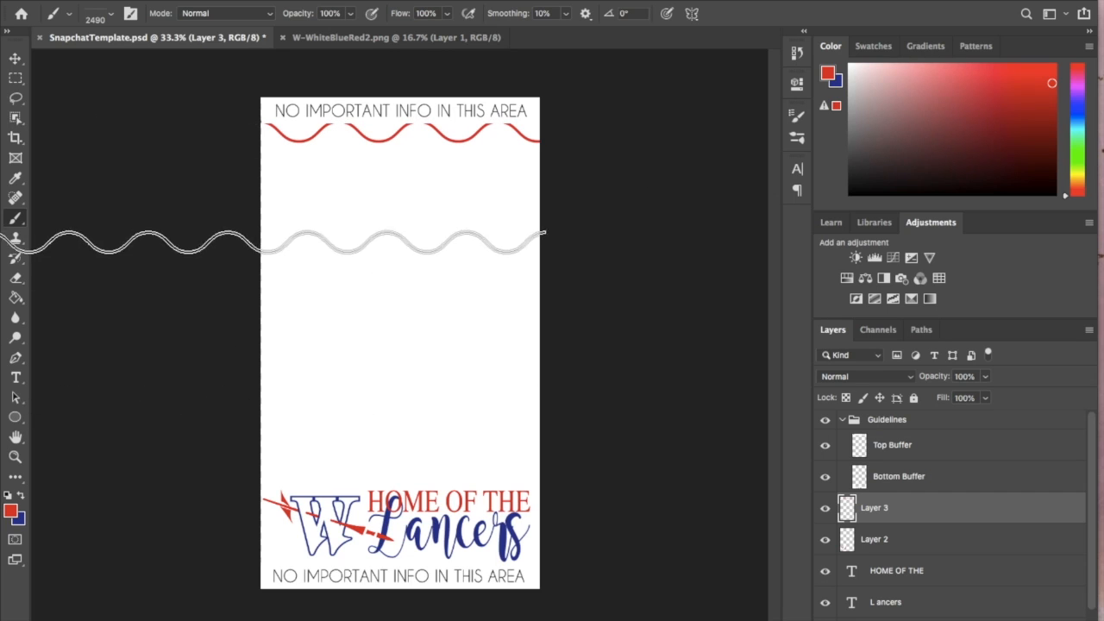
key(ctrl+z)
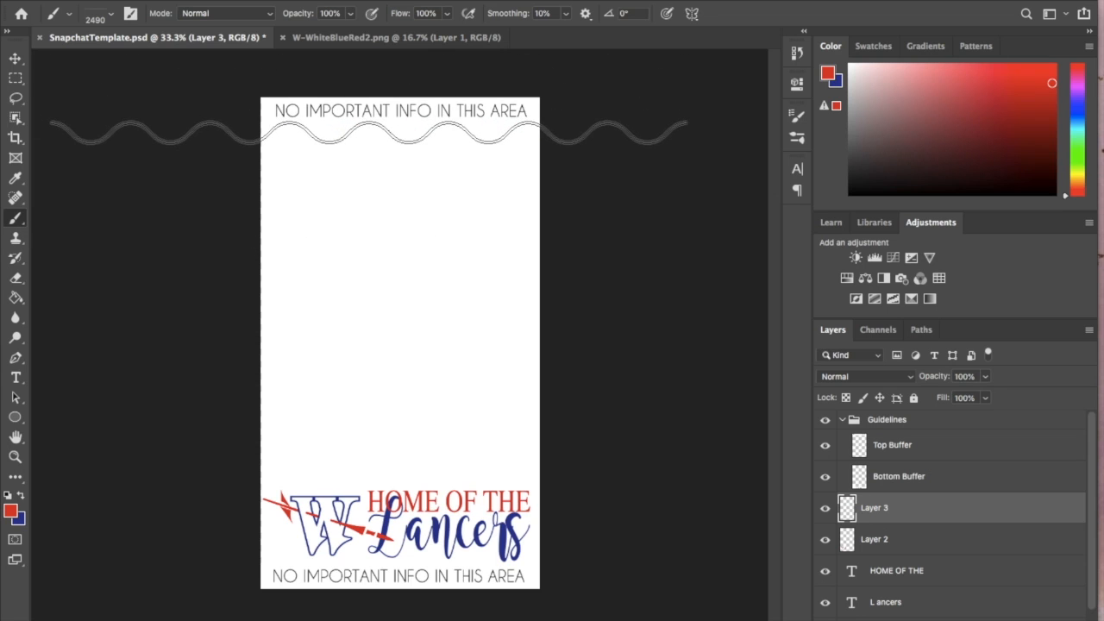
click(368, 136)
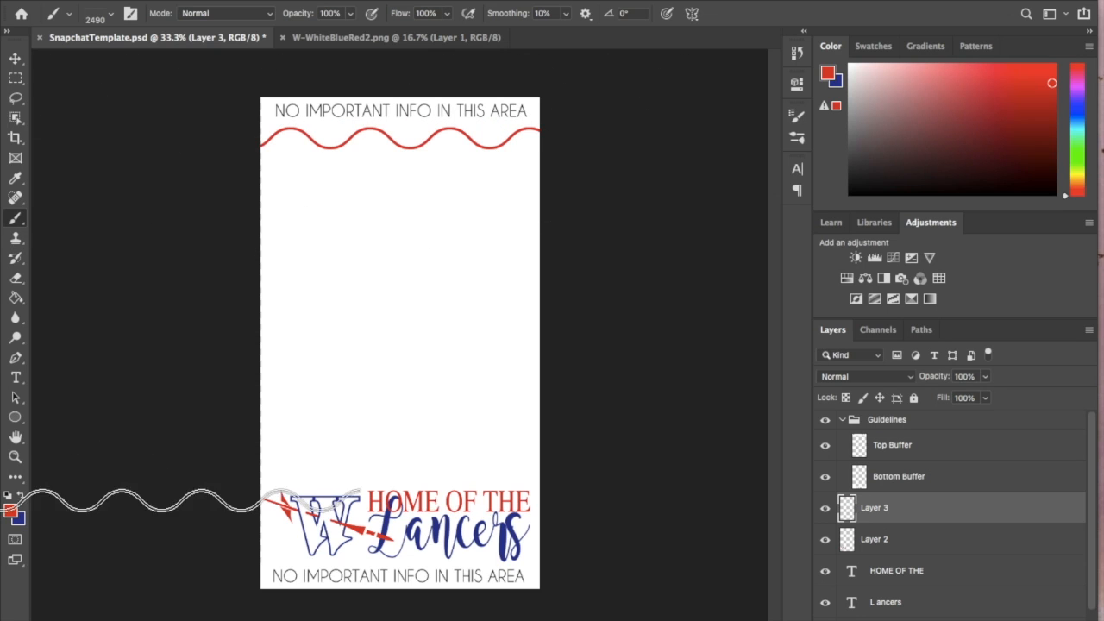
click(22, 495)
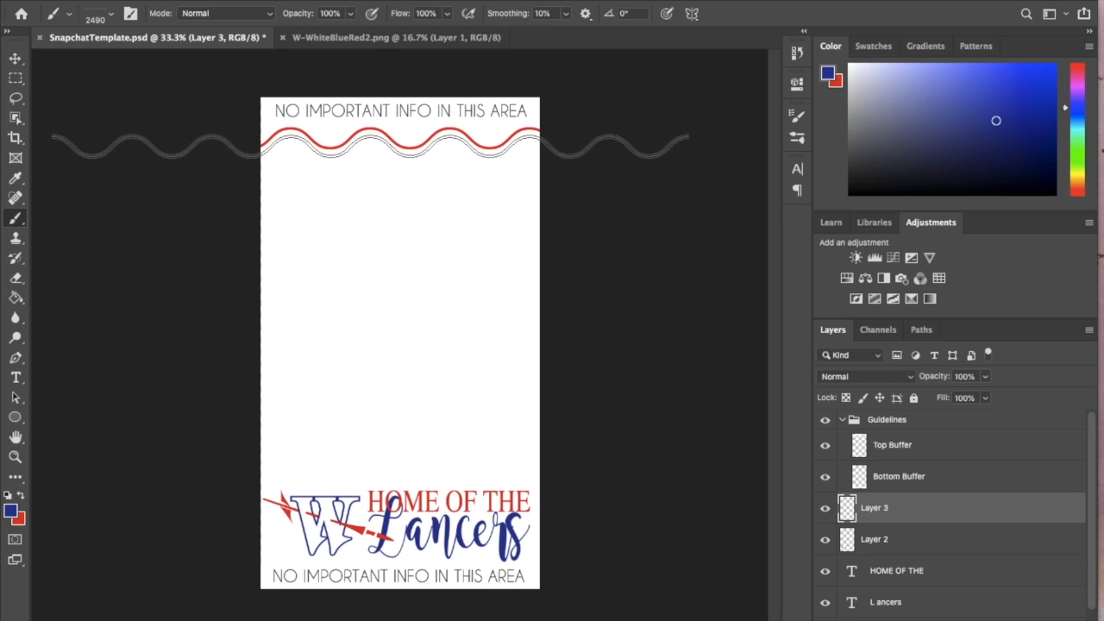
click(370, 145)
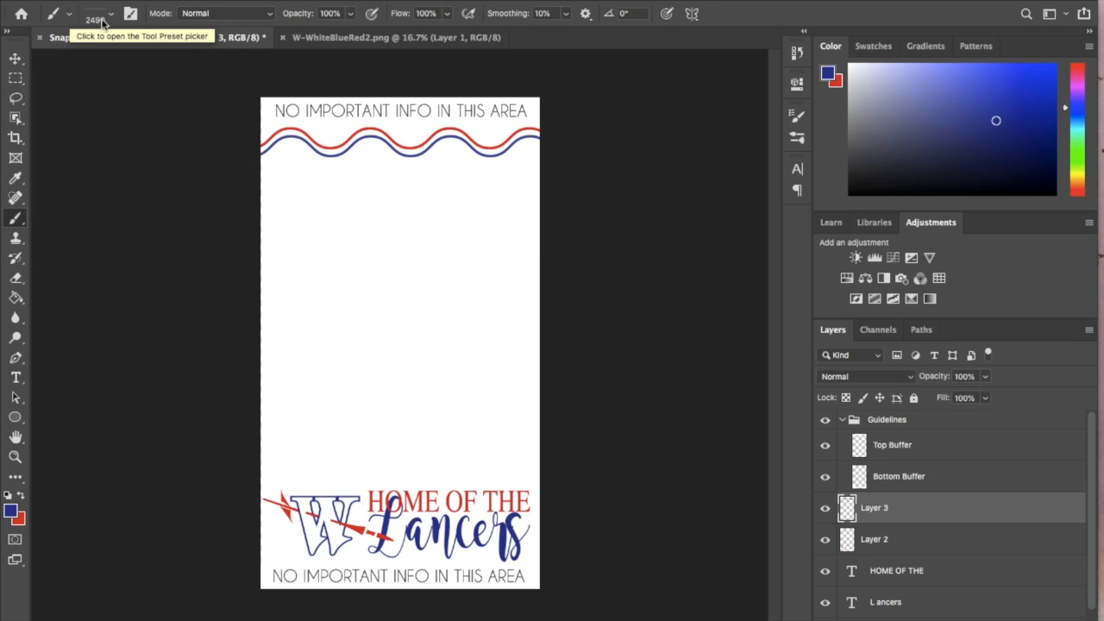
Step: Preview the other border brush tips in the Decorative Border Brushes group, finishing with the 2419 px star-and-dot brush
click(63, 15)
click(89, 24)
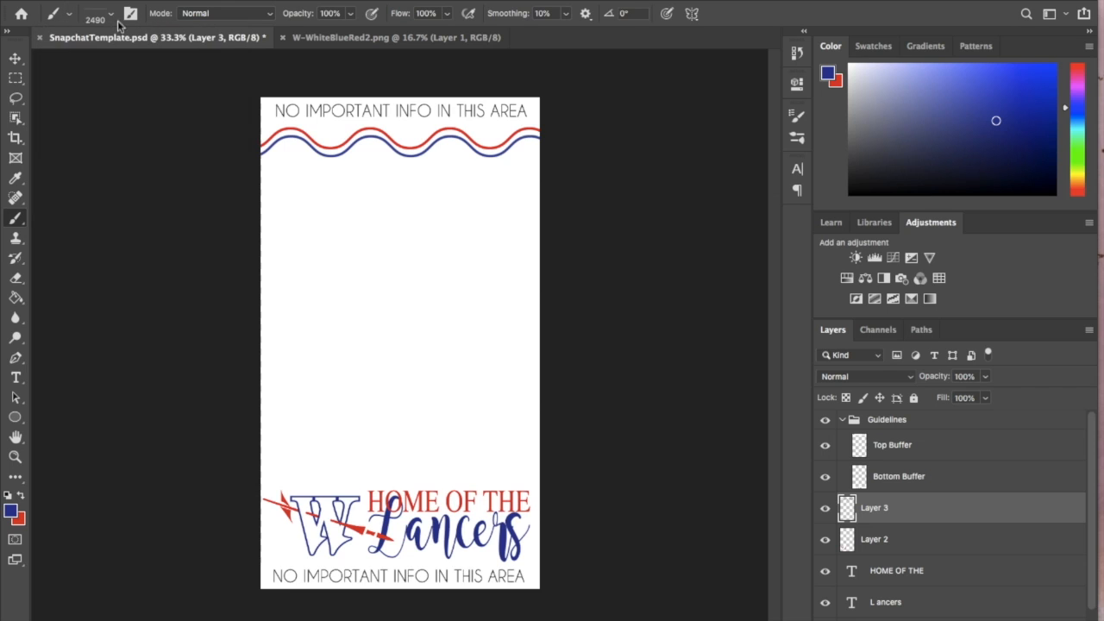
click(110, 15)
click(53, 214)
click(49, 233)
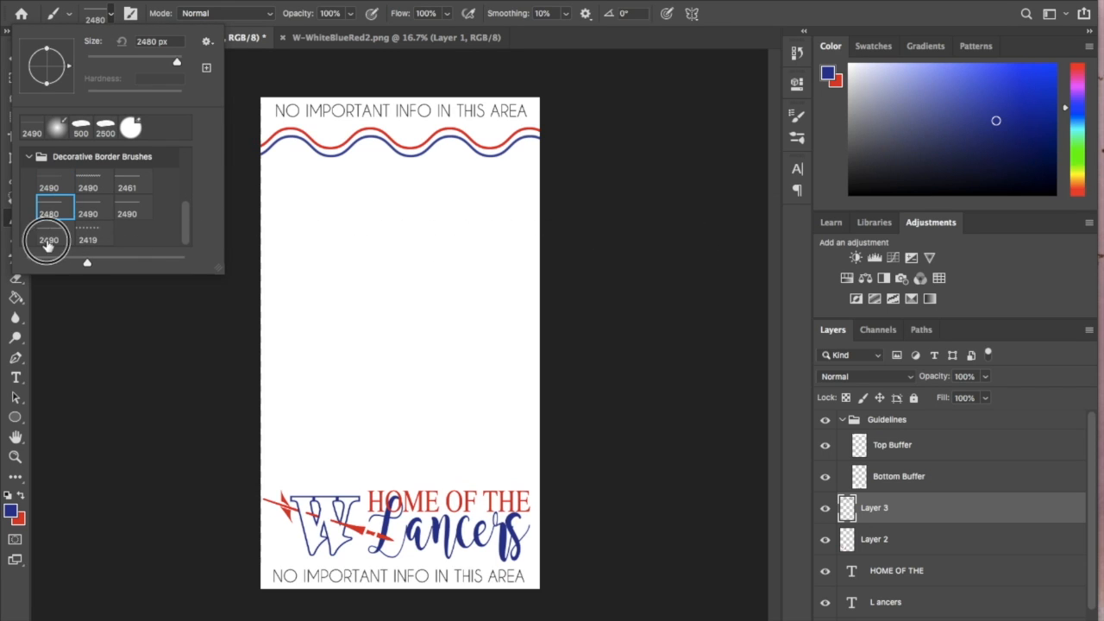
click(90, 183)
click(89, 210)
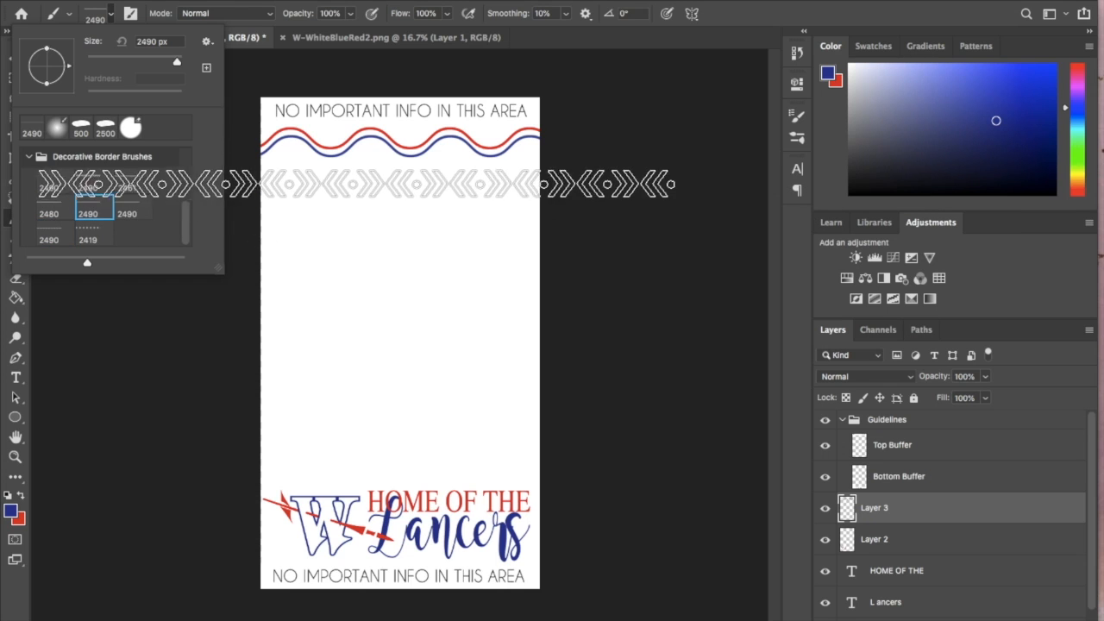
click(127, 183)
click(127, 211)
click(79, 234)
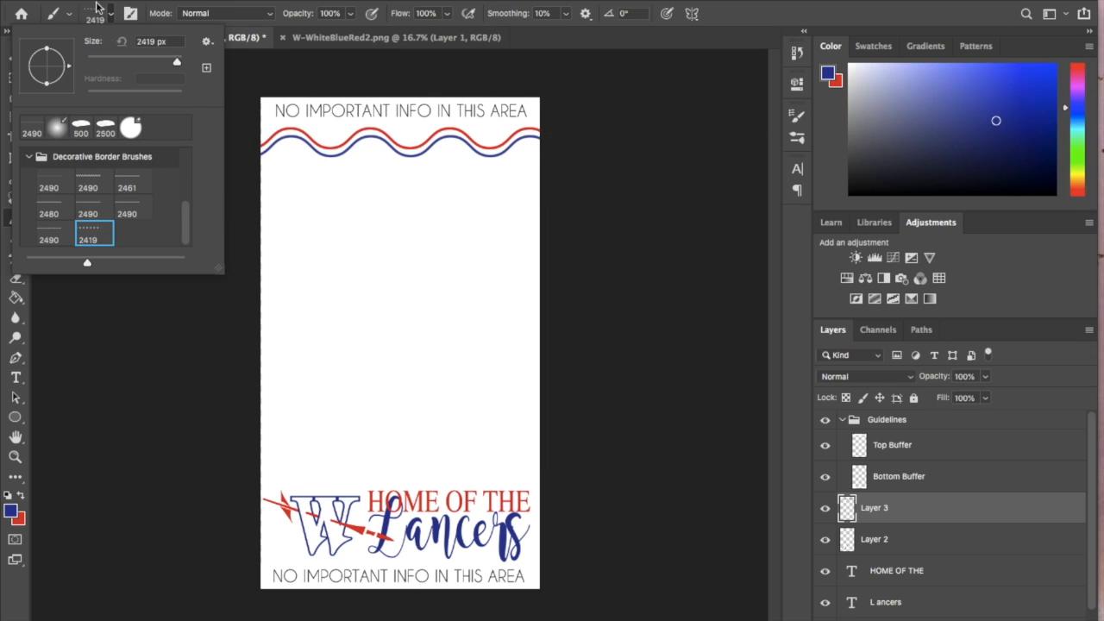
click(99, 13)
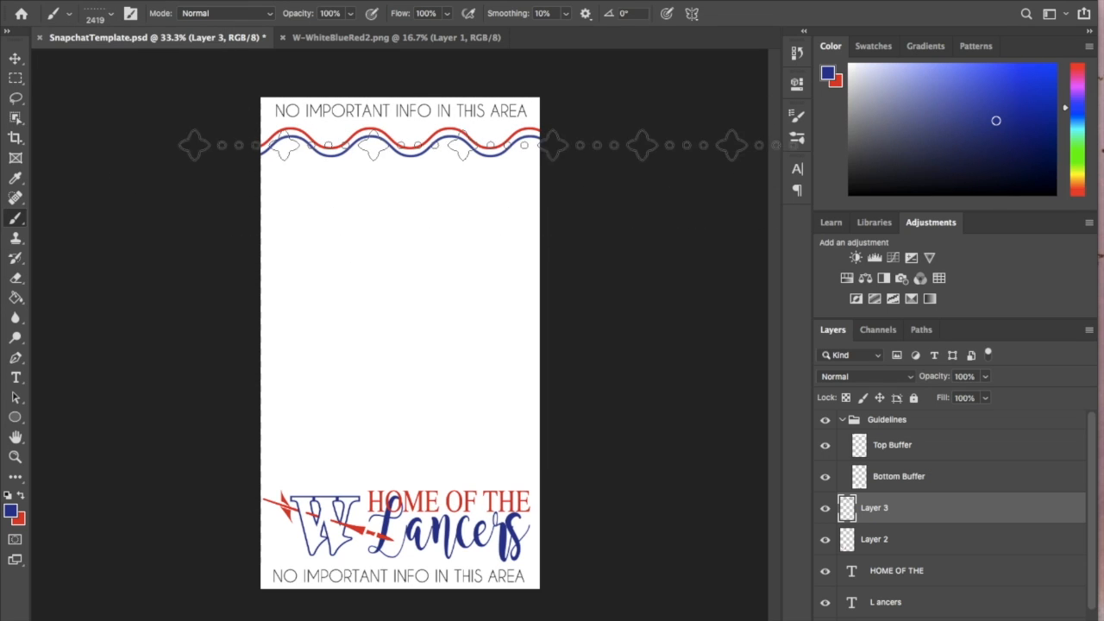
Step: Toggle the visibility of Layer 3 to check its contents, and hide the white background on Layer 1
click(823, 510)
click(824, 510)
scroll(873, 574, down, 1)
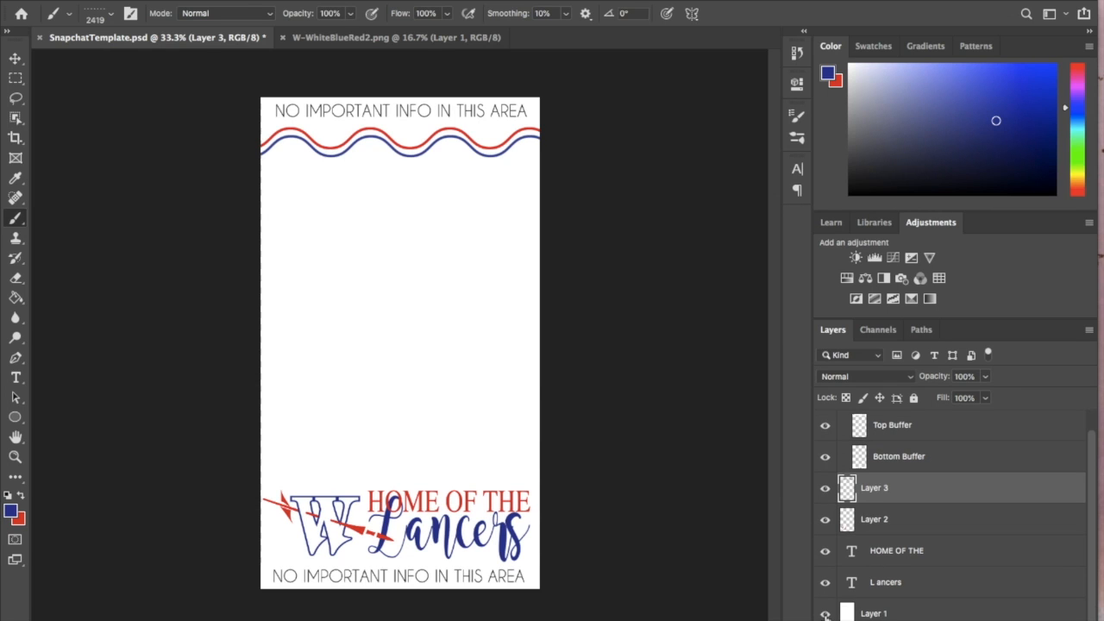
click(825, 614)
scroll(880, 517, up, 1)
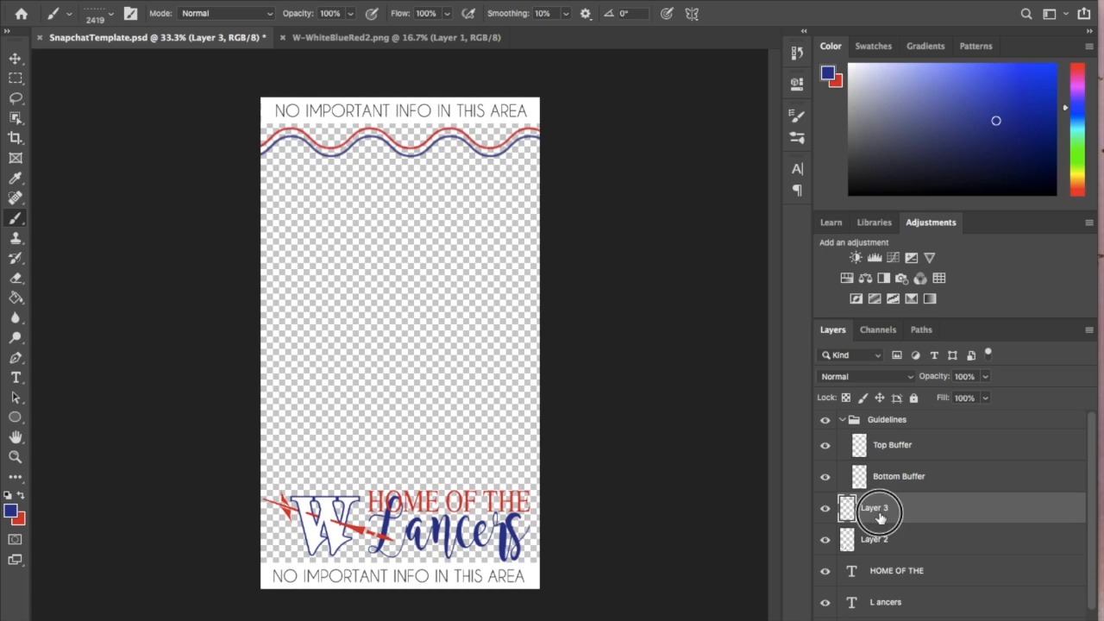
Step: Move the red and blue wavy borders on Layer 3 up slightly, closer to the top buffer
click(824, 509)
click(824, 509)
click(15, 59)
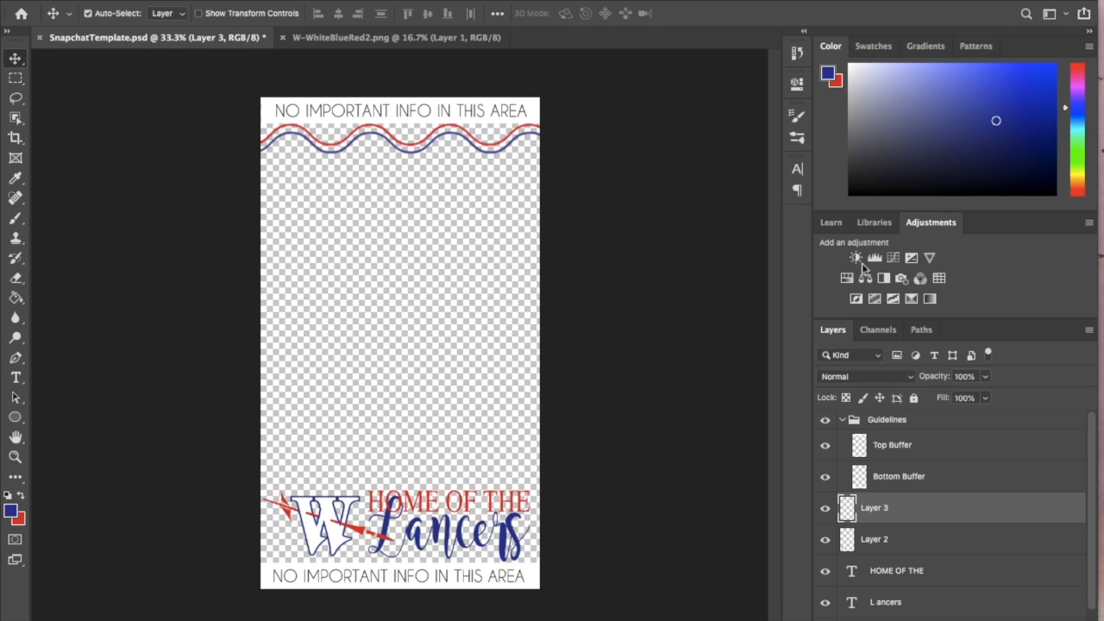
Step: Compare the design with Layer 1 shown and hidden, leave it hidden, and hide the Guidelines group as well
scroll(853, 569, down, 1)
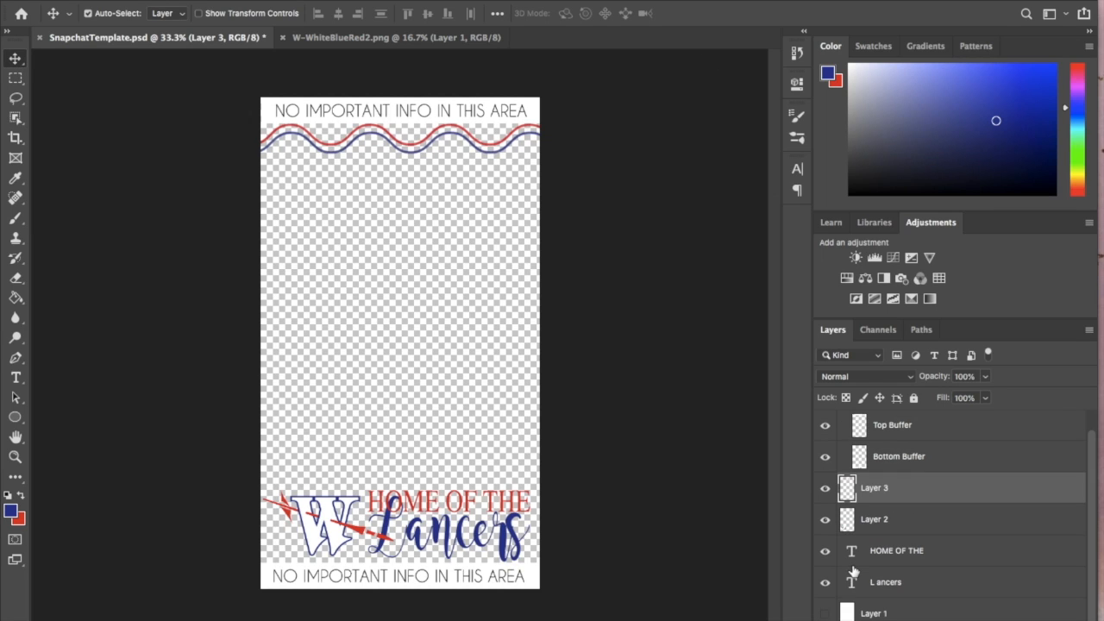
click(825, 614)
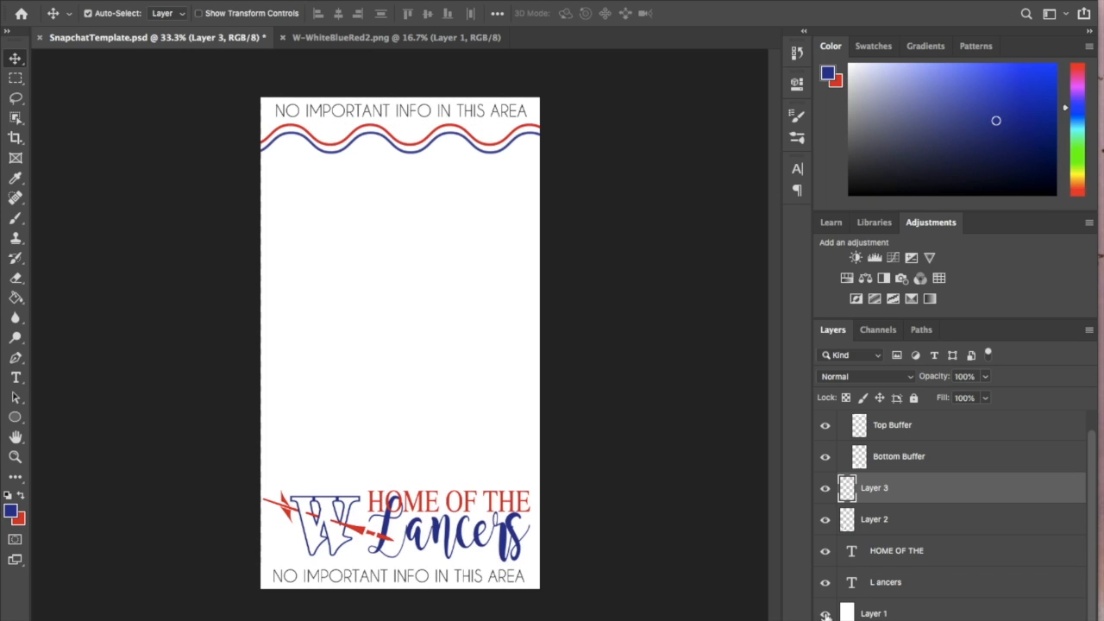
click(825, 614)
scroll(845, 609, up, 1)
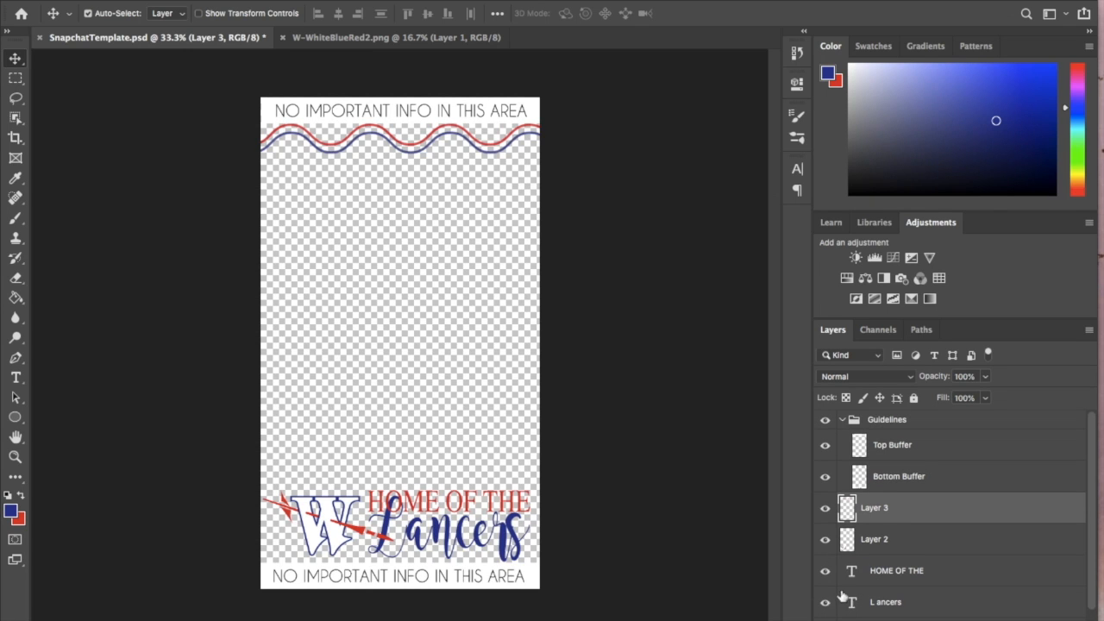
click(825, 420)
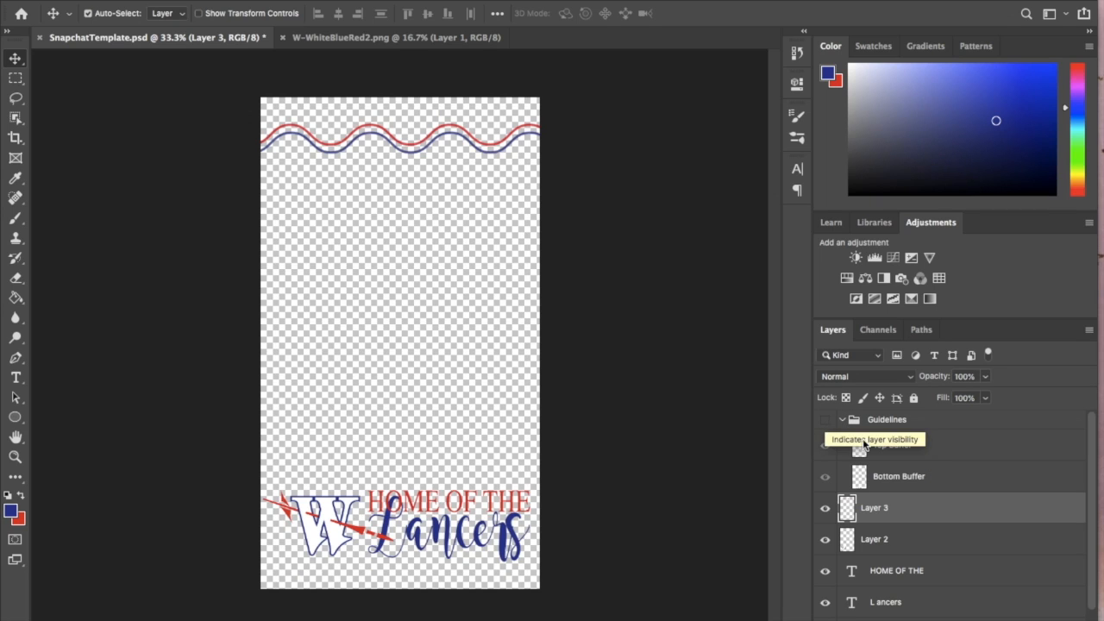
scroll(867, 539, down, 1)
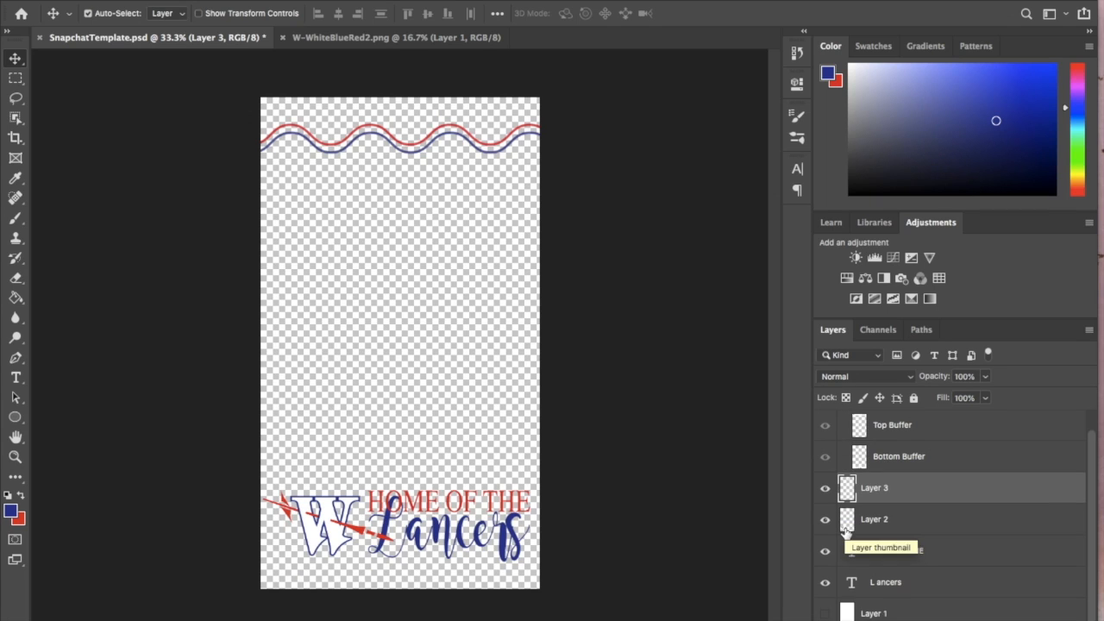
click(879, 613)
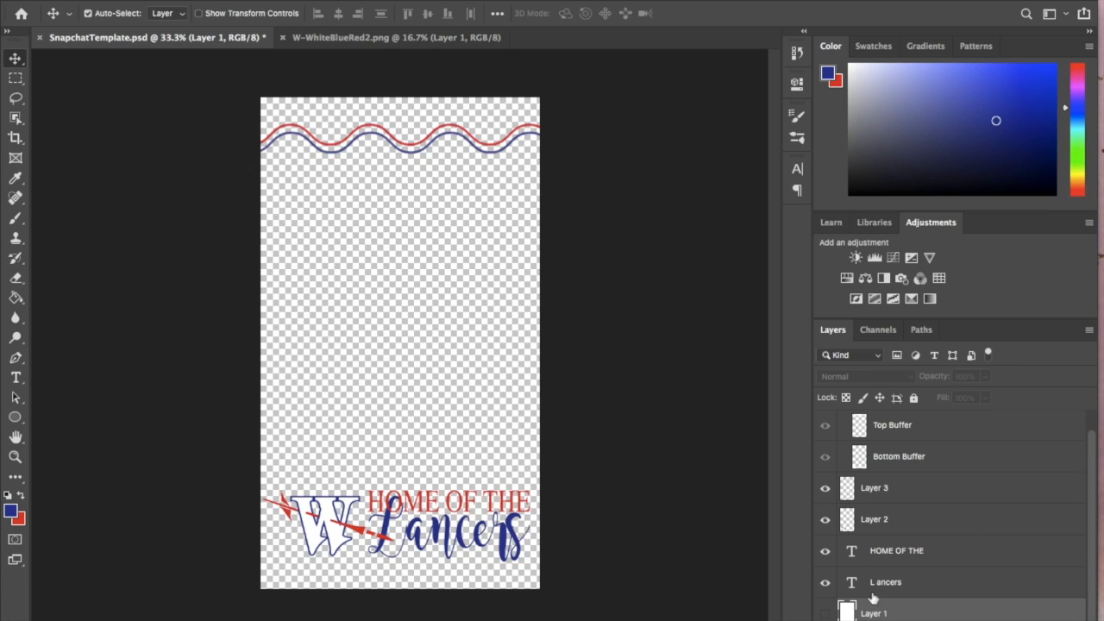
scroll(862, 563, up, 1)
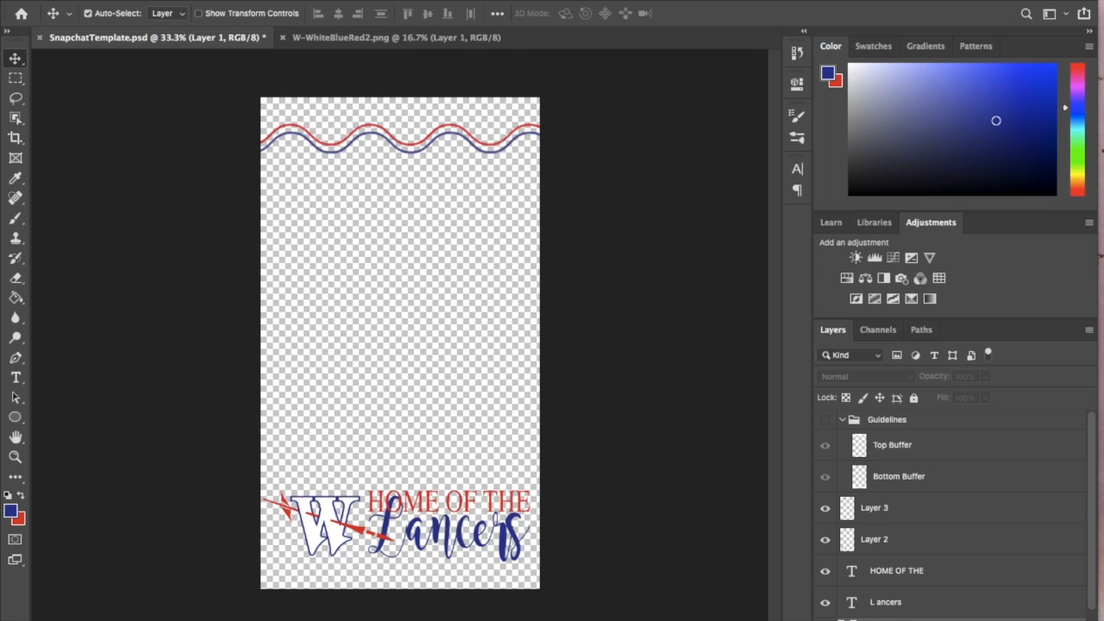
Step: Start saving a new file on the computer, named with the author's surname and initial followed by _GraduationFilter
click(118, 0)
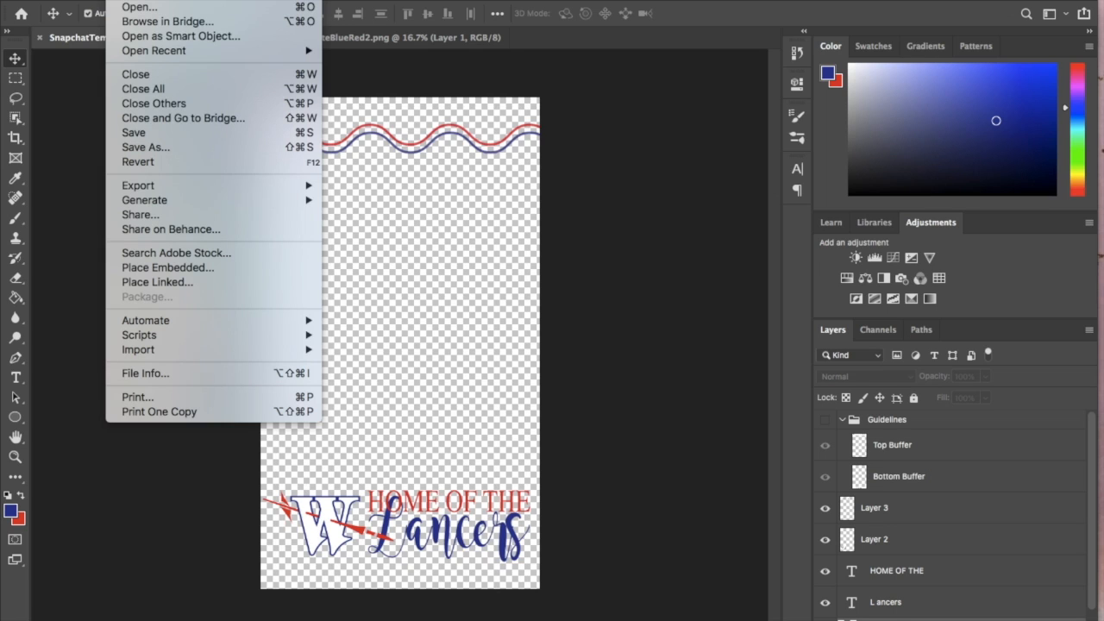
click(176, 147)
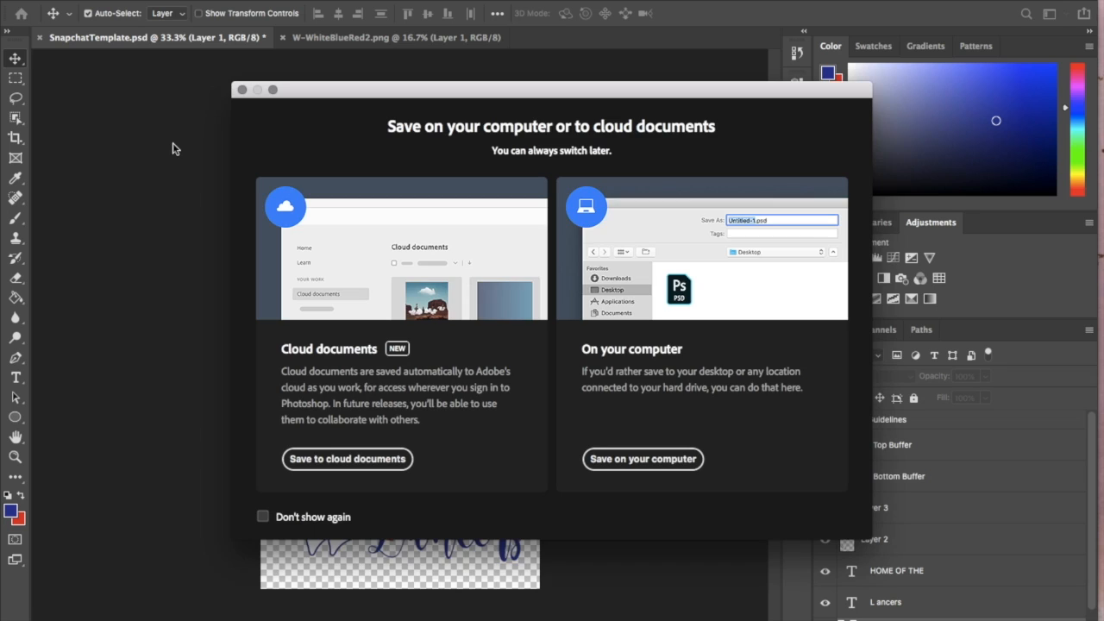
click(637, 459)
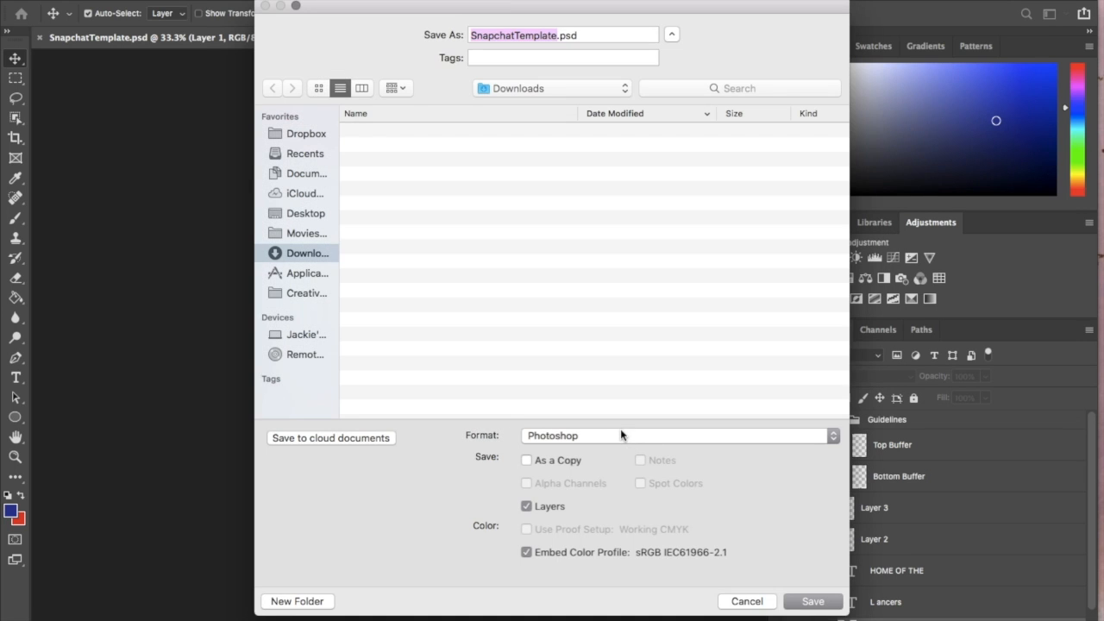
text(Bono)
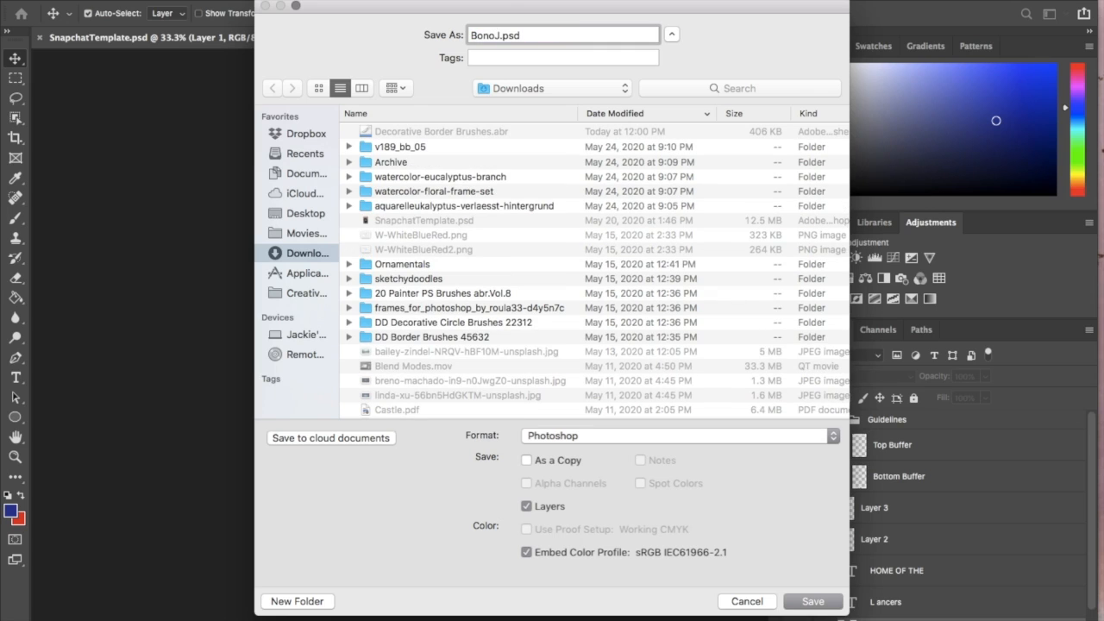
text(J_GraduationFilter)
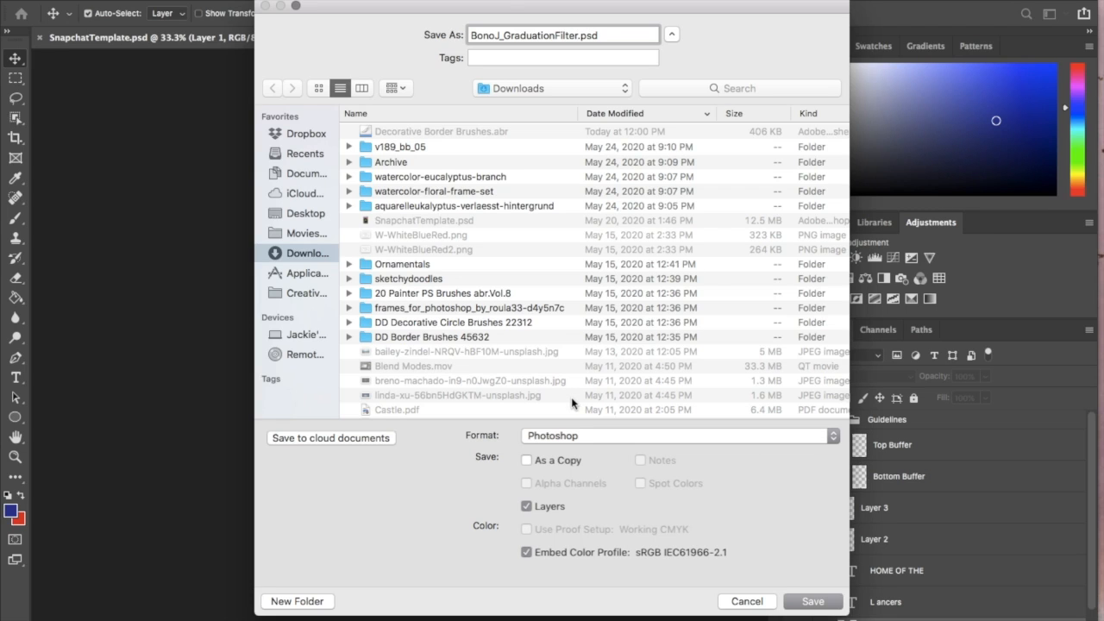
Step: Save the filter to the Desktop in PNG format with the Large file size (Fastest saving) option
click(553, 435)
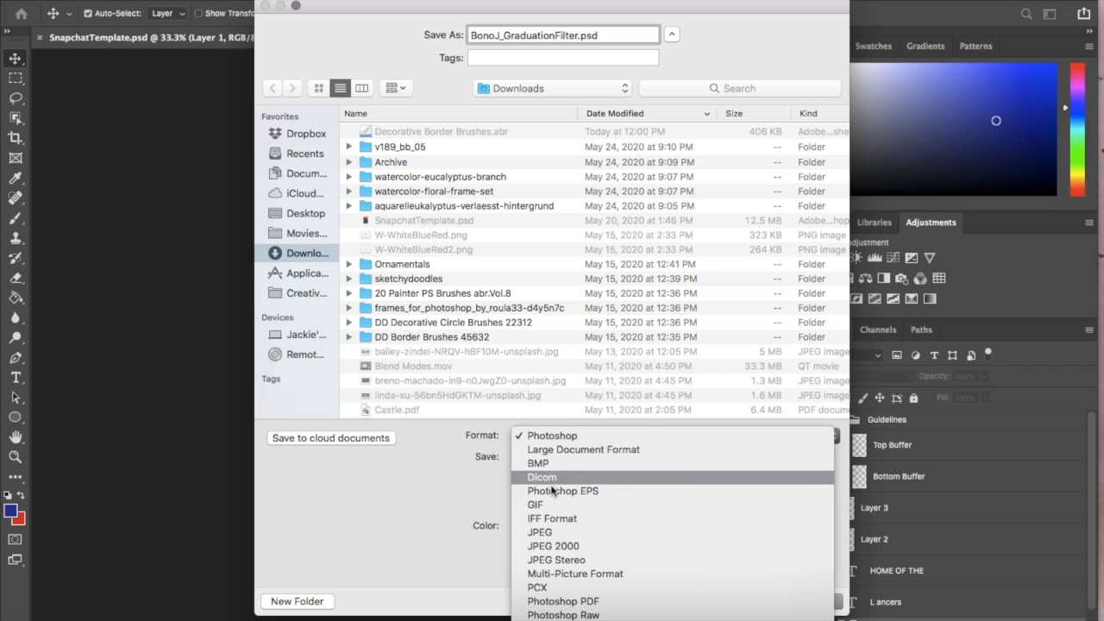
click(538, 500)
click(317, 213)
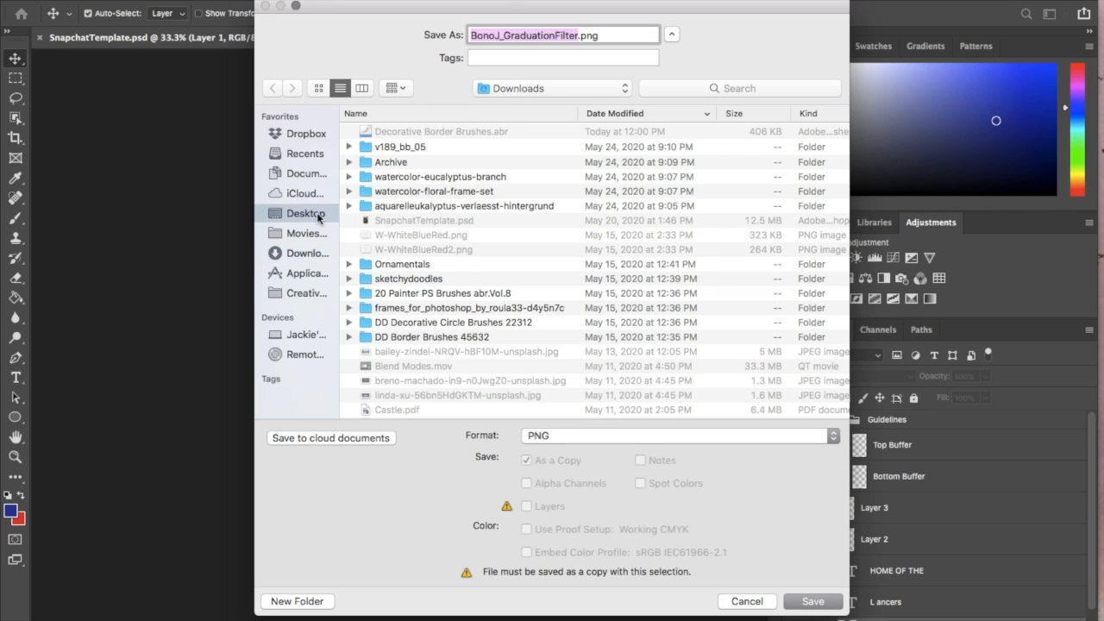
click(810, 601)
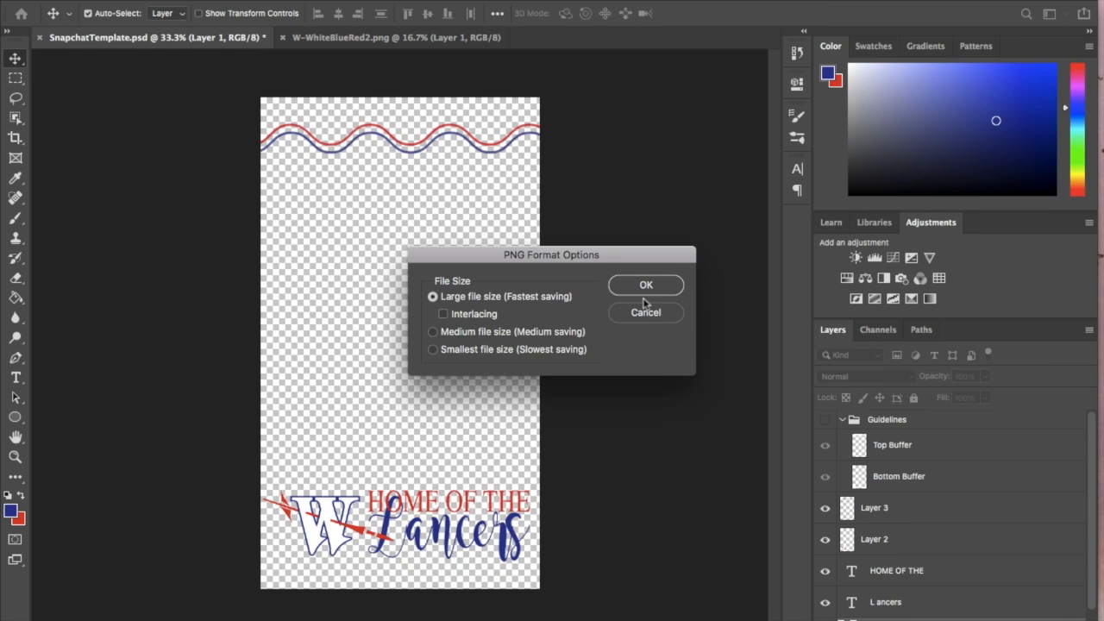
click(642, 289)
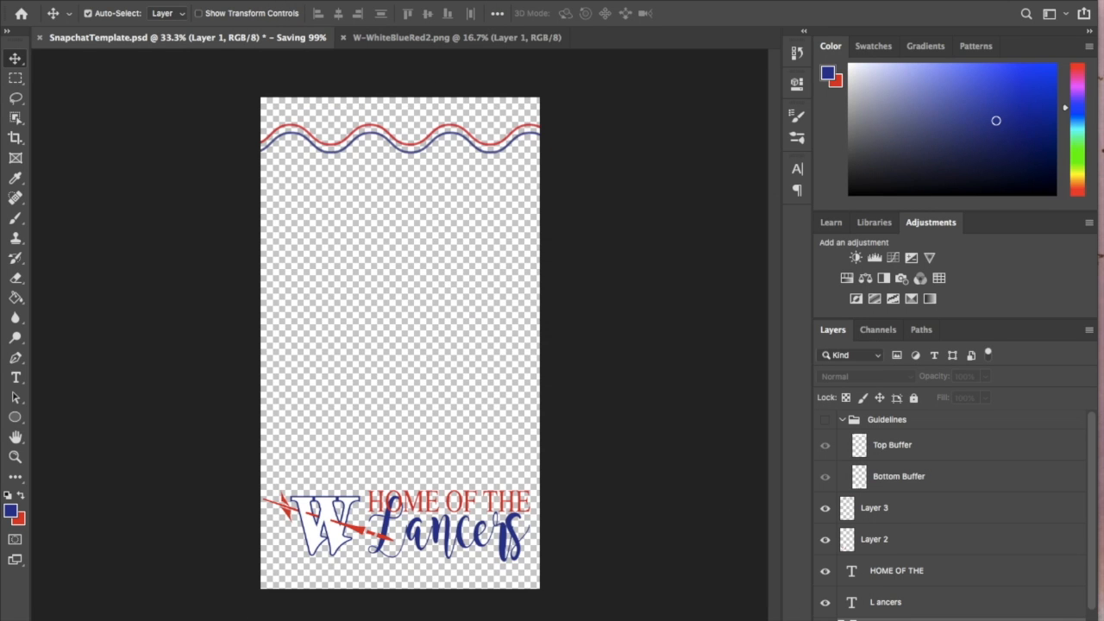
Step: Save the layered SnapchatTemplate.psd document under its existing name
click(118, 0)
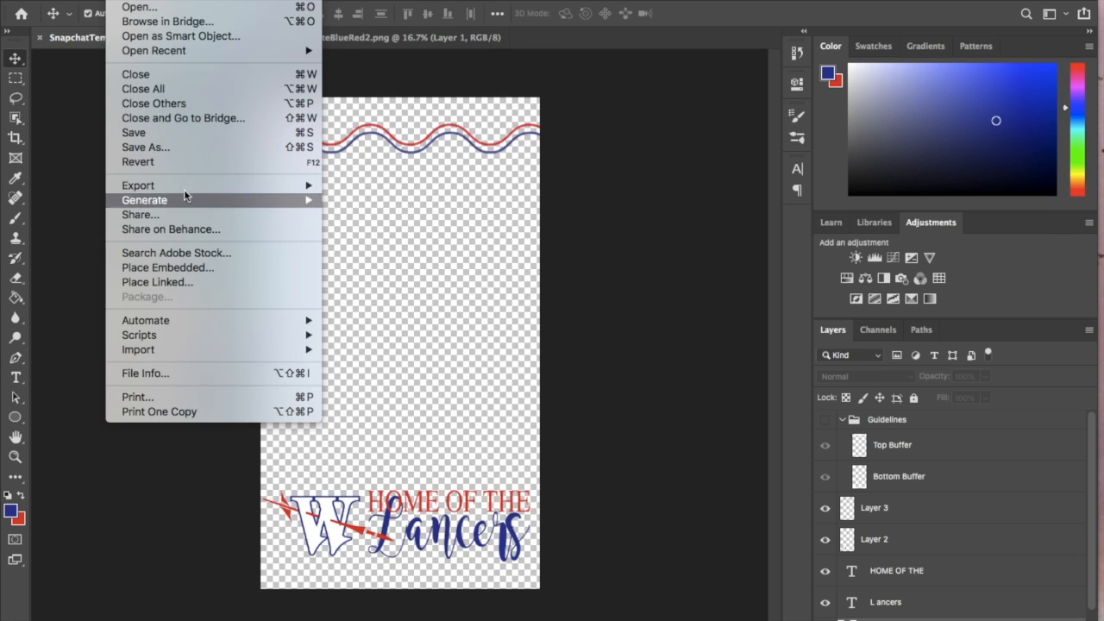
mouse_move(184, 190)
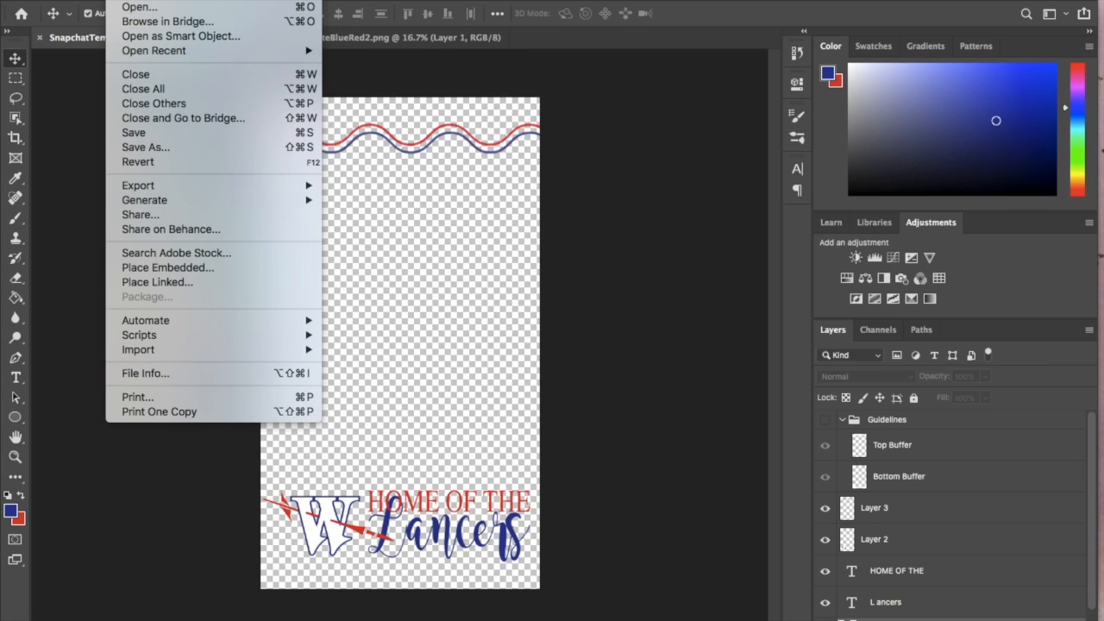
click(134, 133)
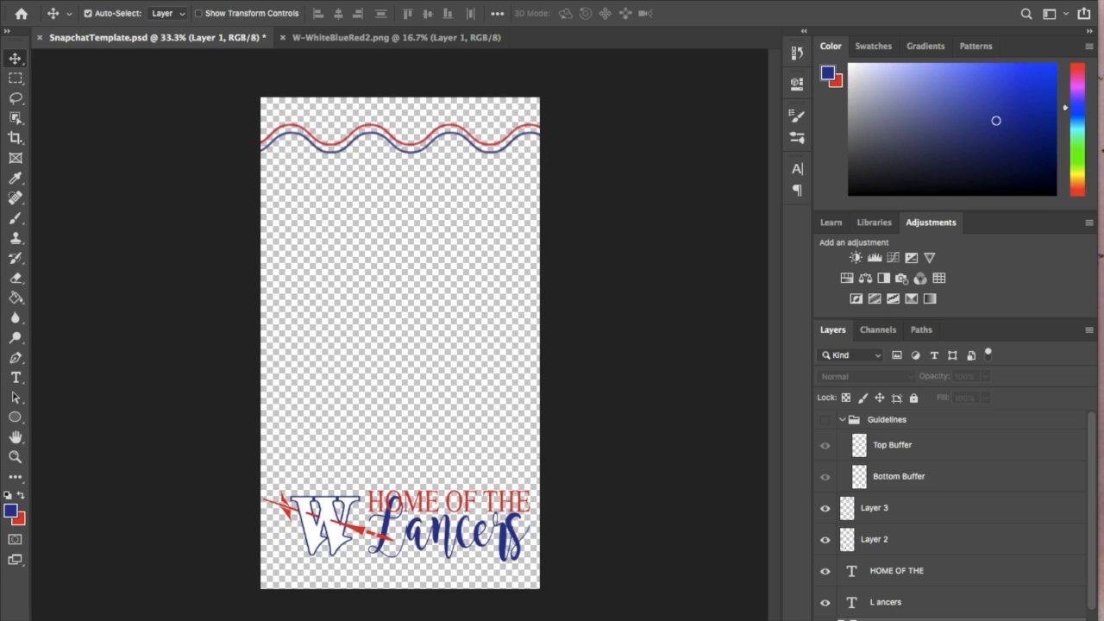